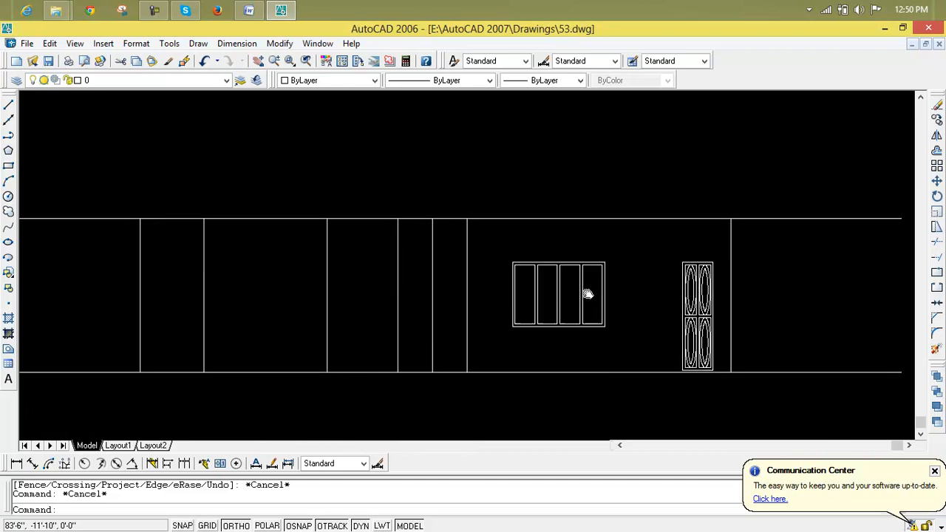
{"action": "scroll", "coordinate": [608, 318], "scroll_direction": "up", "scroll_amount": 3}
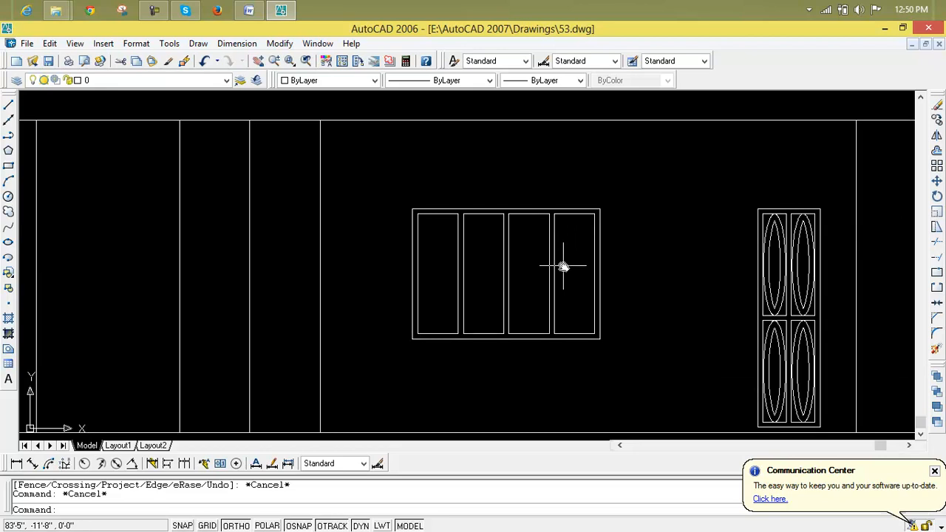
{"action": "scroll", "coordinate": [502, 260], "scroll_direction": "down", "scroll_amount": 2}
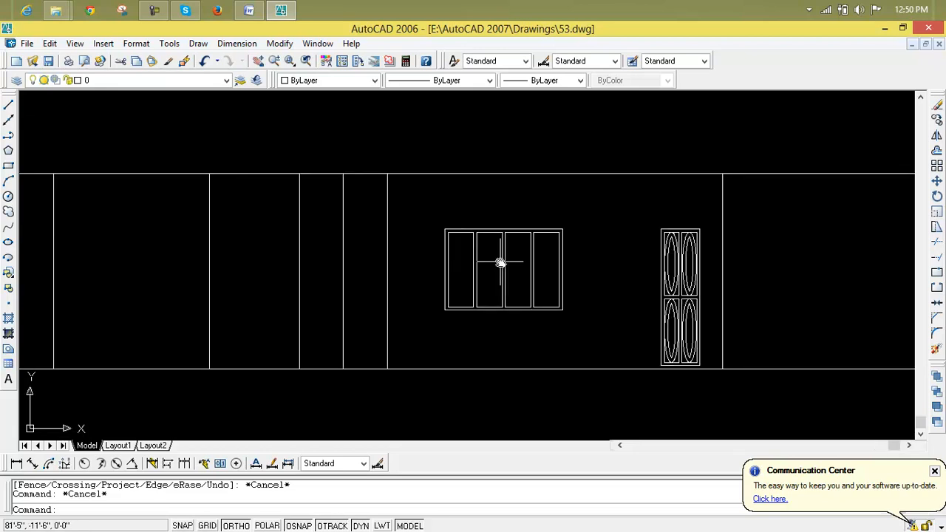
{"action": "middle_click_drag", "start_coordinate": [501, 260], "coordinate": [576, 274]}
{"action": "scroll", "coordinate": [574, 279], "scroll_direction": "up", "scroll_amount": 3}
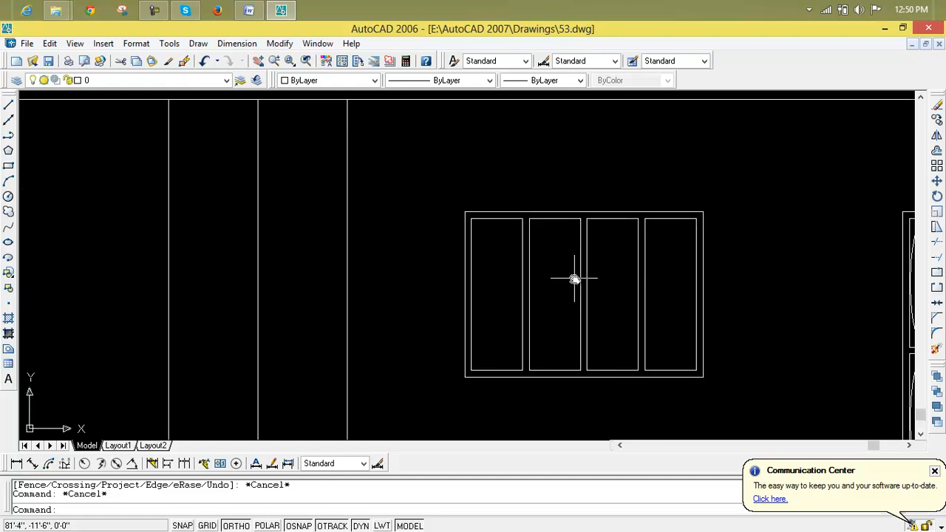
{"action": "scroll", "coordinate": [616, 279], "scroll_direction": "up", "scroll_amount": 2}
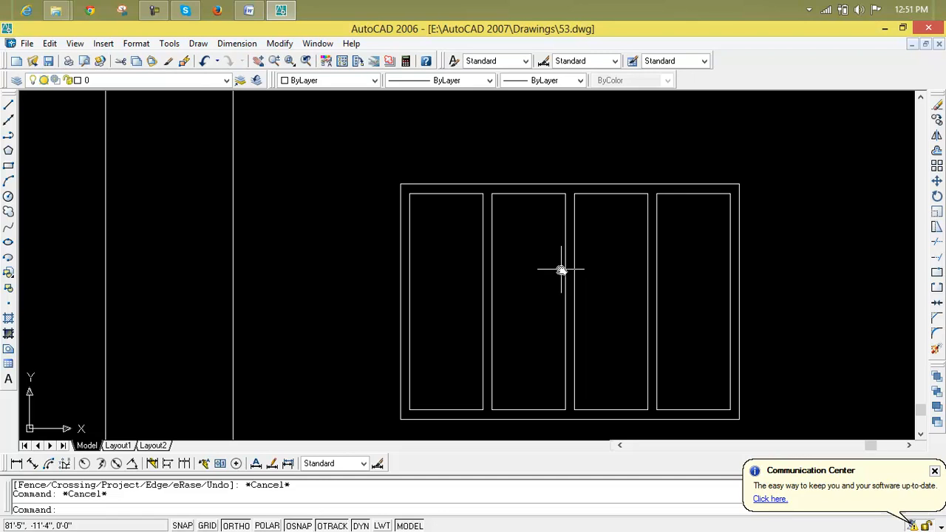
{"action": "scroll", "coordinate": [560, 269], "scroll_direction": "down", "scroll_amount": 2}
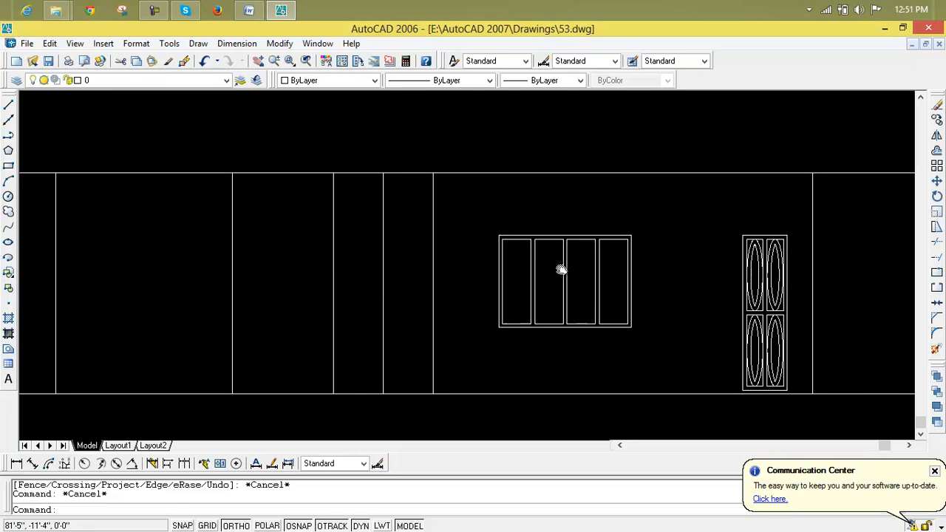
Draw a horizontal line from the door's top-left corner leftward, past the left end of the elevation's roof line
{"action": "middle_click_drag", "start_coordinate": [560, 269], "coordinate": [648, 242]}
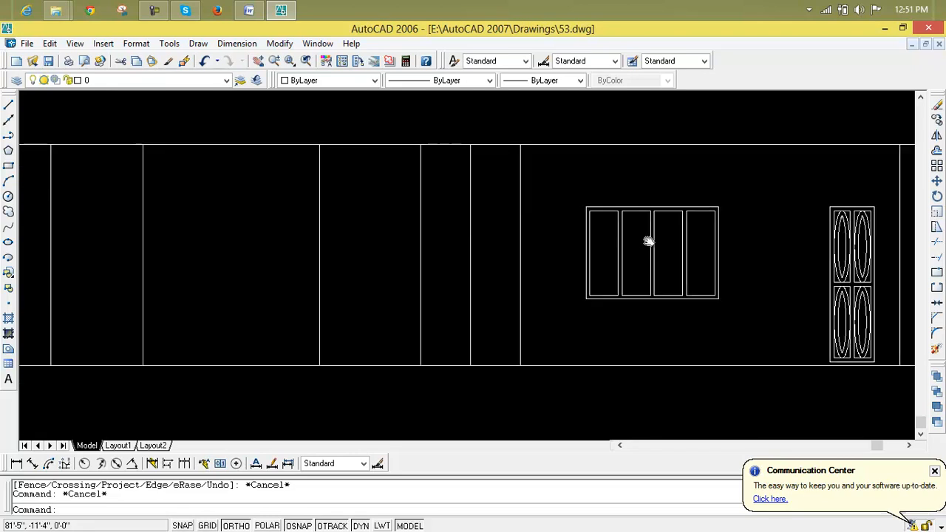
{"action": "type", "text": "l"}
{"action": "key", "text": "Return"}
{"action": "left_click", "coordinate": [830, 207]}
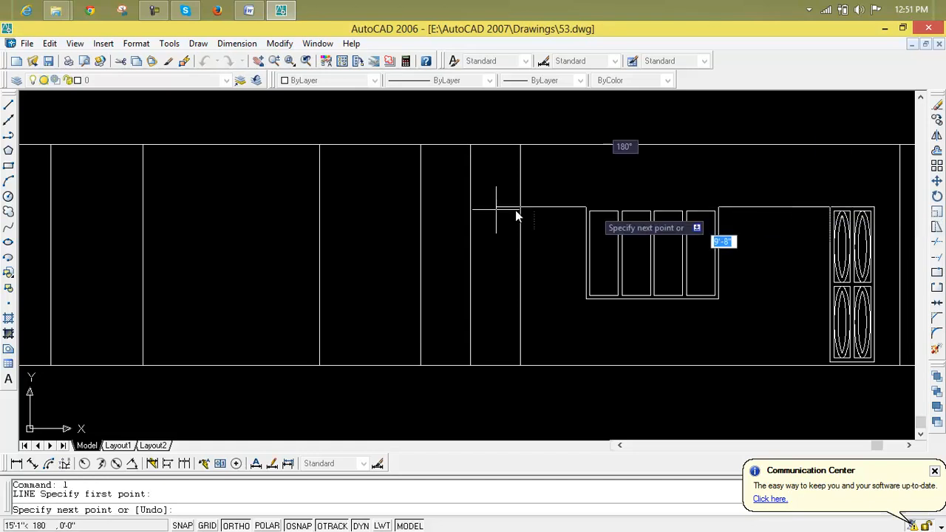
{"action": "scroll", "coordinate": [113, 211], "scroll_direction": "down", "scroll_amount": 2}
{"action": "middle_click_drag", "start_coordinate": [113, 211], "coordinate": [317, 223]}
{"action": "left_click", "coordinate": [98, 220]}
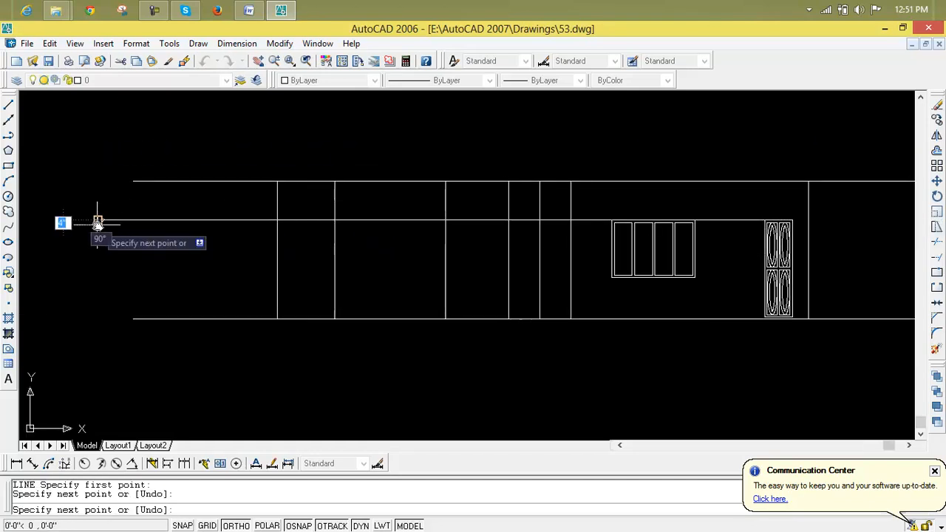
{"action": "key", "text": "Return"}
{"action": "scroll", "coordinate": [524, 241], "scroll_direction": "up", "scroll_amount": 4}
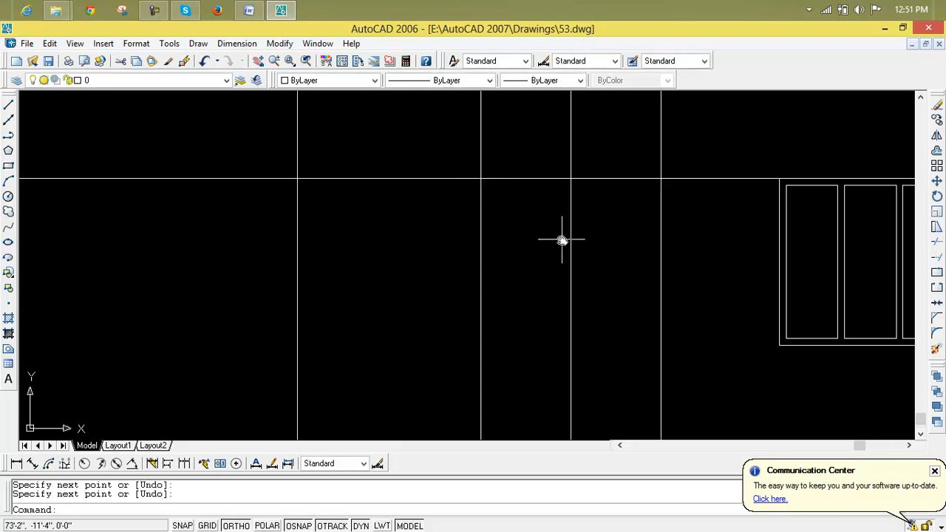
{"action": "scroll", "coordinate": [584, 234], "scroll_direction": "down", "scroll_amount": 3}
{"action": "key", "text": "l"}
{"action": "key", "text": "Return"}
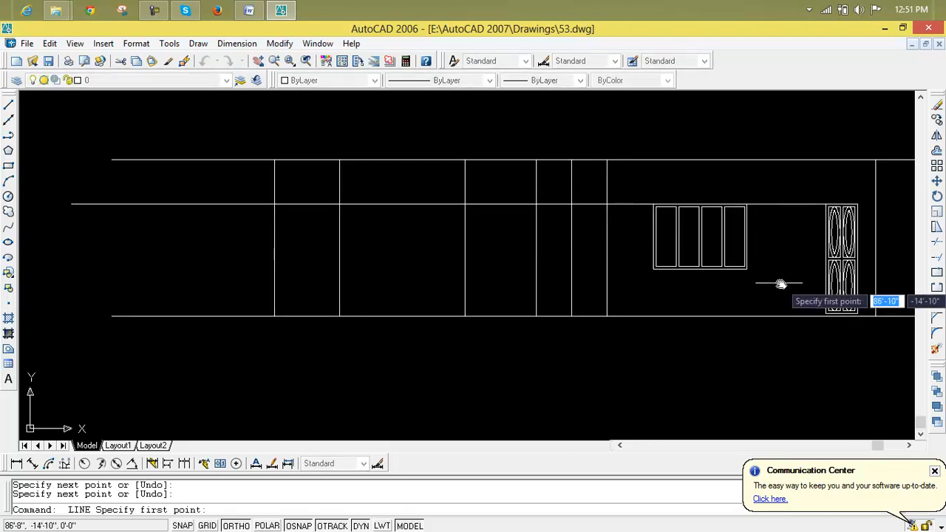
{"action": "key", "text": "Return"}
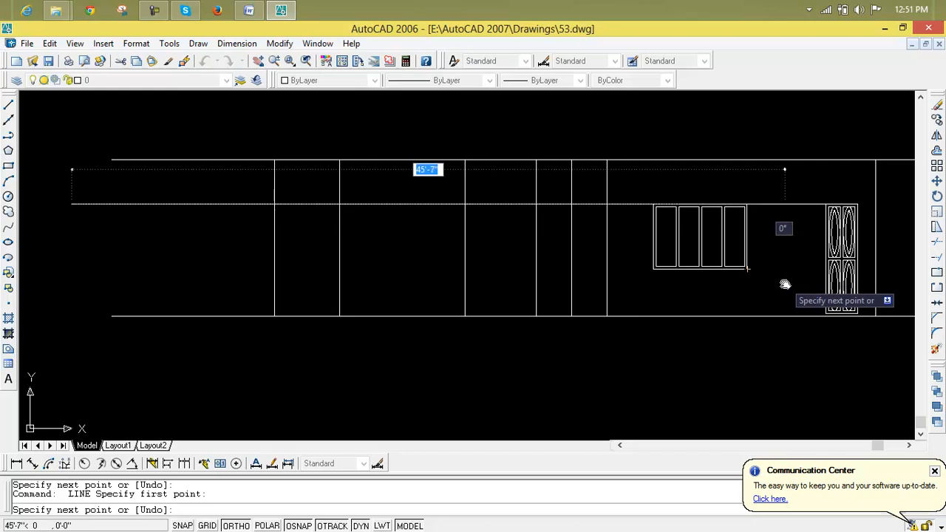
{"action": "key", "text": "Escape"}
{"action": "key", "text": "Escape"}
Draw a horizontal line from the door's bottom-right corner leftward, past the left end of the elevation's ground line
{"action": "scroll", "coordinate": [722, 216], "scroll_direction": "up", "scroll_amount": 3}
{"action": "scroll", "coordinate": [721, 214], "scroll_direction": "up", "scroll_amount": 2}
{"action": "key", "text": "Escape"}
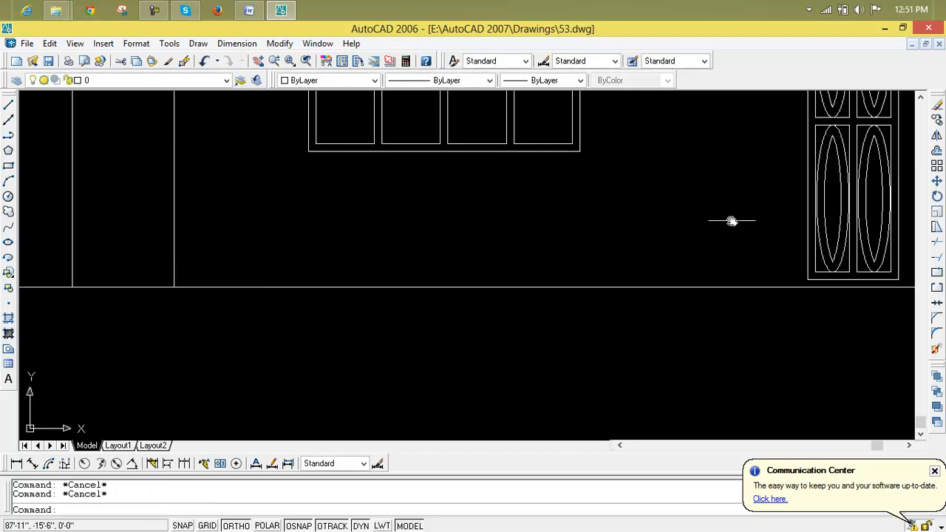
{"action": "key", "text": "l"}
{"action": "key", "text": "Return"}
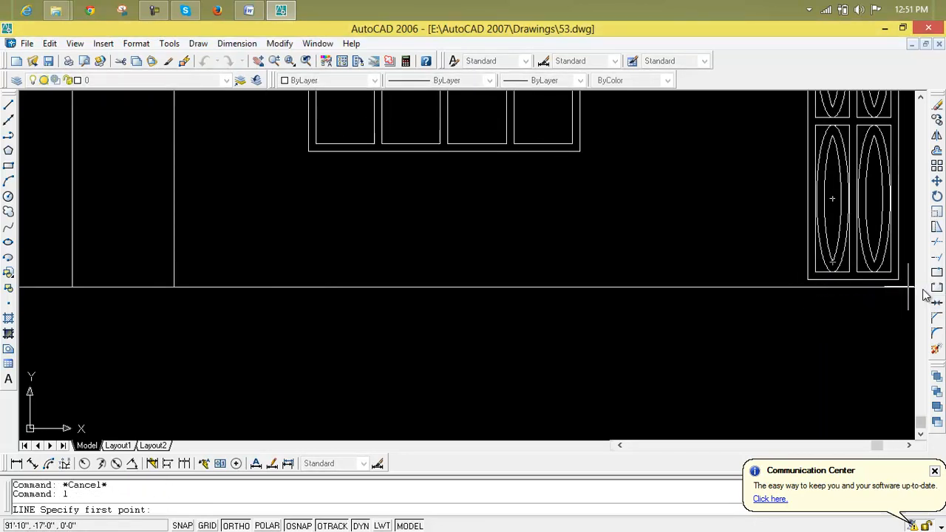
{"action": "left_click", "coordinate": [897, 281]}
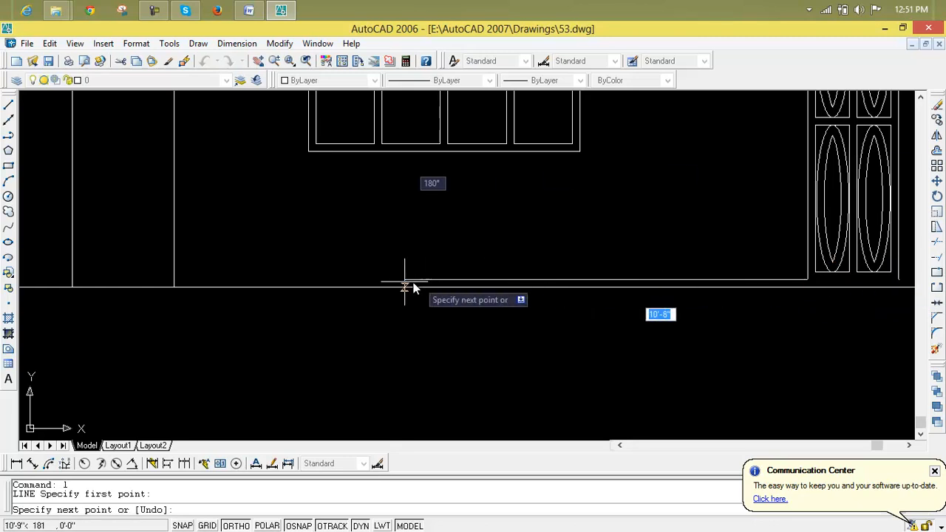
{"action": "scroll", "coordinate": [370, 283], "scroll_direction": "down", "scroll_amount": 2}
{"action": "scroll", "coordinate": [325, 284], "scroll_direction": "down", "scroll_amount": 1}
{"action": "middle_click_drag", "start_coordinate": [325, 284], "coordinate": [688, 281]}
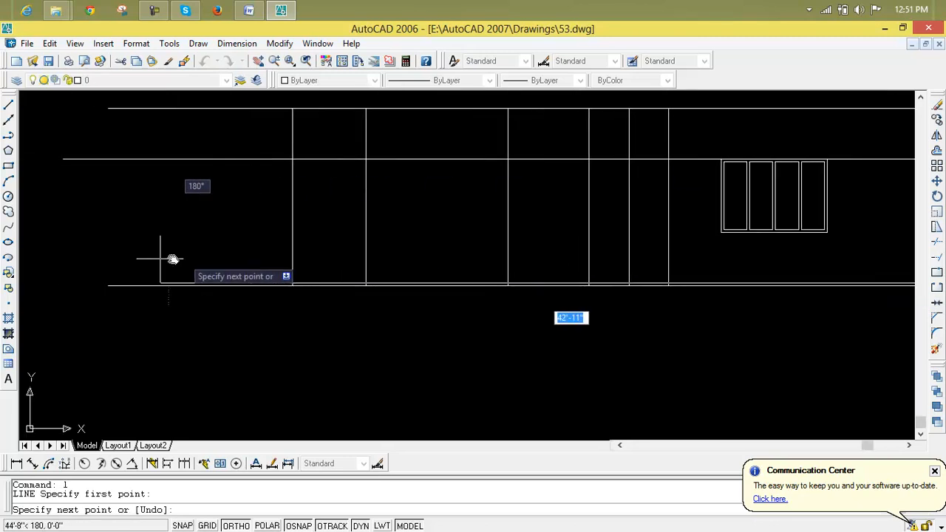
{"action": "left_click", "coordinate": [66, 262]}
{"action": "key", "text": "Return"}
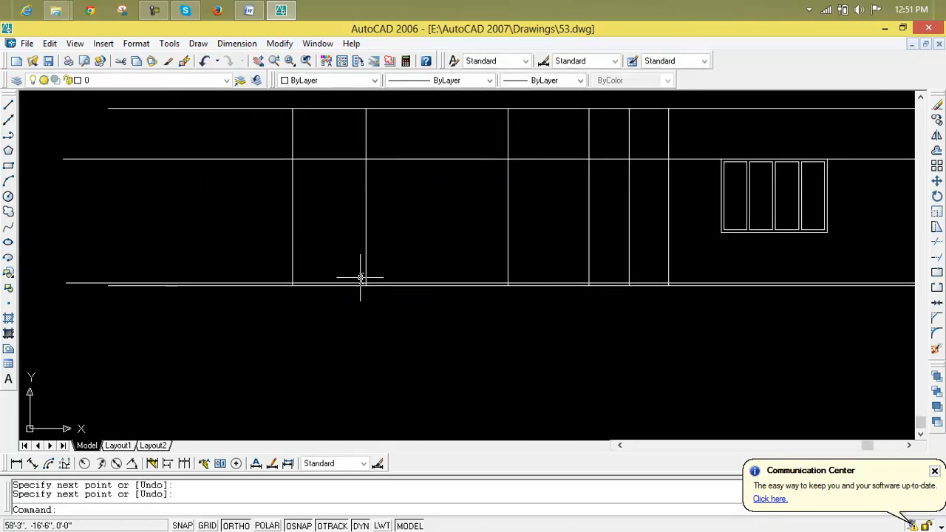
Draw a horizontal sill line from the window's bottom-right corner leftward, past the left end of the elevation
{"action": "scroll", "coordinate": [669, 274], "scroll_direction": "down", "scroll_amount": 2}
{"action": "middle_click_drag", "start_coordinate": [780, 266], "coordinate": [654, 275]}
{"action": "scroll", "coordinate": [662, 270], "scroll_direction": "up", "scroll_amount": 3}
{"action": "scroll", "coordinate": [663, 271], "scroll_direction": "up", "scroll_amount": 3}
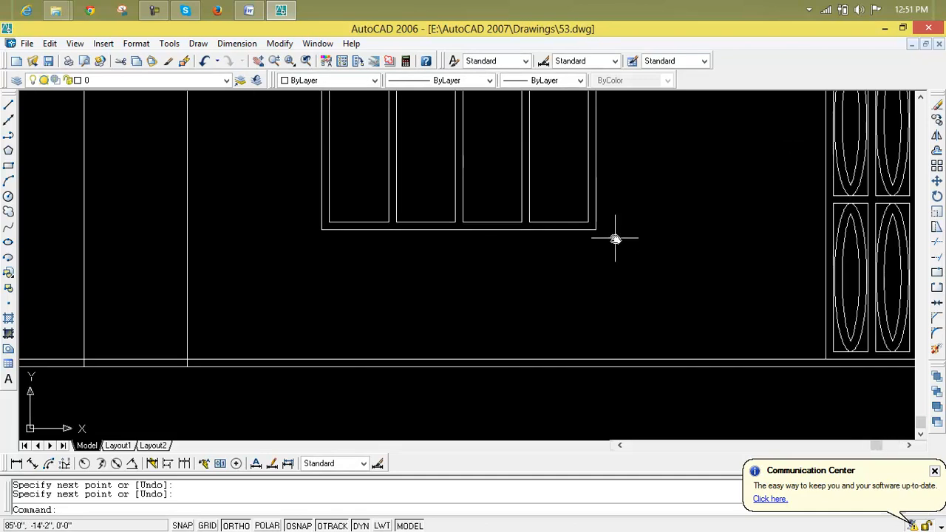
{"action": "key", "text": "Return"}
{"action": "left_click", "coordinate": [596, 230]}
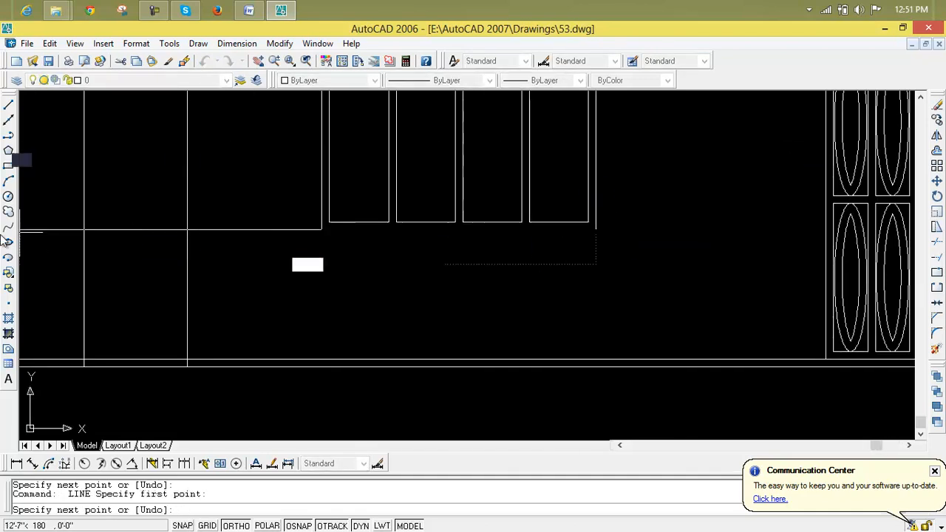
{"action": "scroll", "coordinate": [30, 244], "scroll_direction": "down", "scroll_amount": 4}
{"action": "middle_click_drag", "start_coordinate": [217, 239], "coordinate": [829, 254]}
{"action": "left_click", "coordinate": [99, 252]}
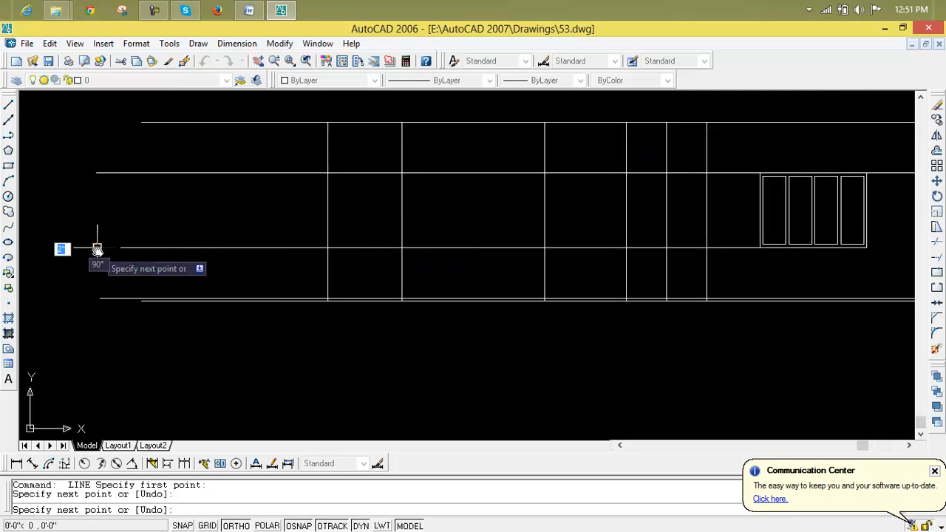
{"action": "key", "text": "Return"}
Examine how the elevation's vertical projection lines relate to the door and window openings in the floor plan above
{"action": "scroll", "coordinate": [95, 249], "scroll_direction": "down", "scroll_amount": 2}
{"action": "middle_click_drag", "start_coordinate": [233, 287], "coordinate": [227, 294]}
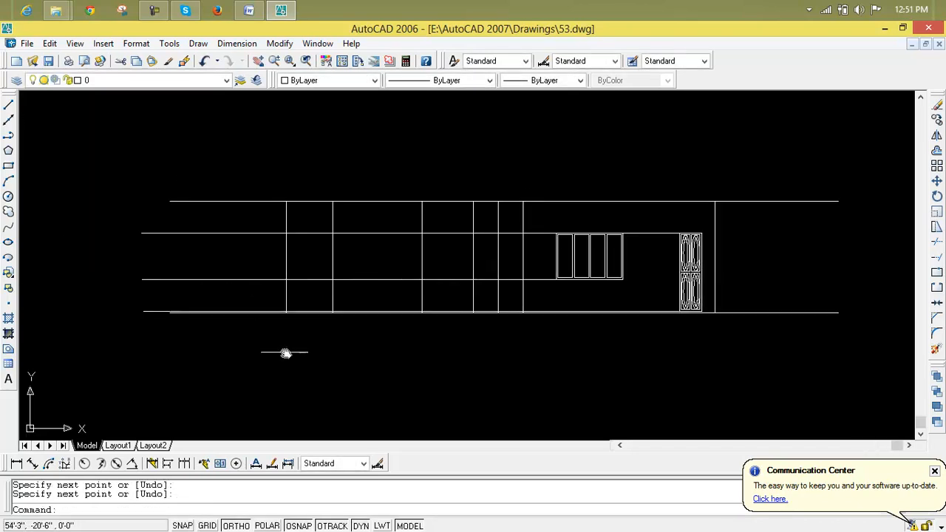
{"action": "scroll", "coordinate": [515, 320], "scroll_direction": "up", "scroll_amount": 2}
{"action": "scroll", "coordinate": [534, 285], "scroll_direction": "up", "scroll_amount": 2}
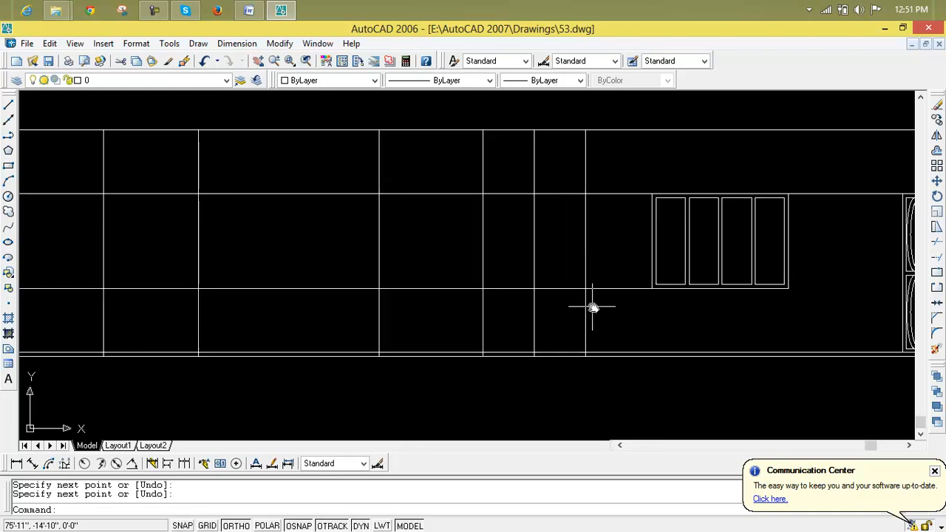
{"action": "scroll", "coordinate": [608, 303], "scroll_direction": "down", "scroll_amount": 2}
{"action": "mouse_move", "coordinate": [608, 313]}
{"action": "middle_mouse_down"}
{"action": "mouse_move", "coordinate": [566, 365]}
{"action": "mouse_move", "coordinate": [560, 403]}
{"action": "middle_mouse_up"}
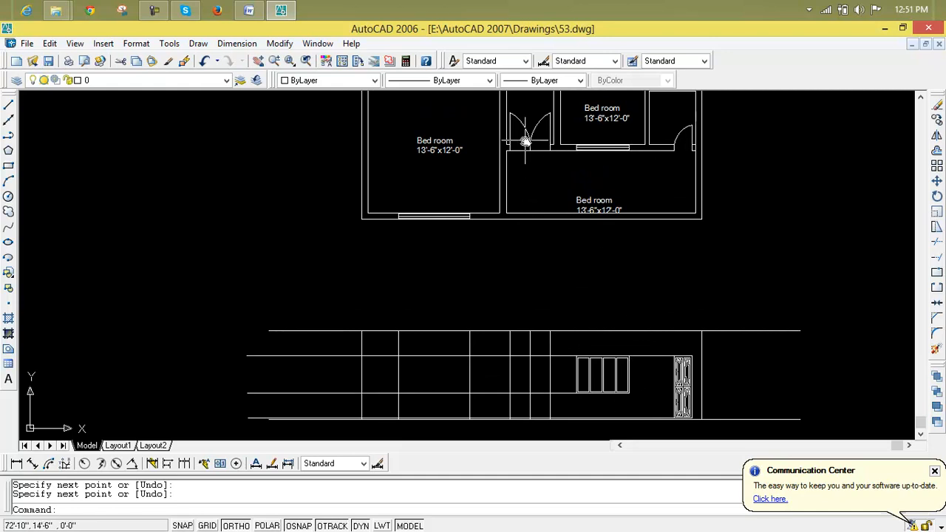
{"action": "scroll", "coordinate": [541, 375], "scroll_direction": "up", "scroll_amount": 4}
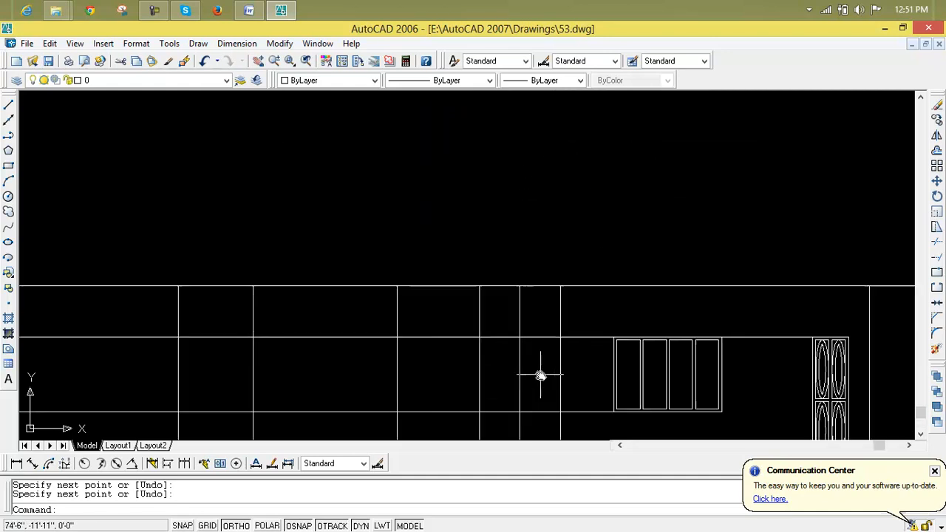
{"action": "middle_click_drag", "start_coordinate": [536, 374], "coordinate": [504, 311]}
{"action": "scroll", "coordinate": [545, 256], "scroll_direction": "up", "scroll_amount": 4}
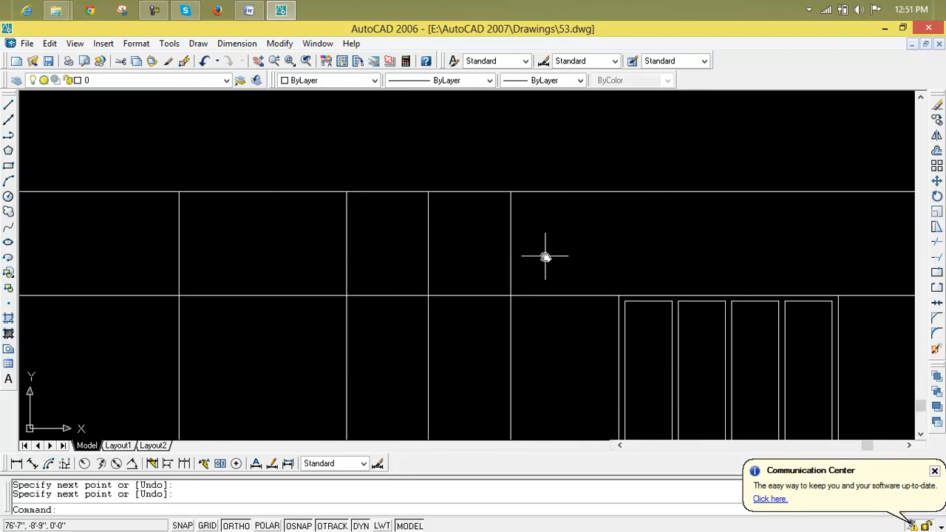
Trim the three vertical projection lines beside the existing window, above the head line and below the sill line
{"action": "type", "text": "tr"}
{"action": "key", "text": "Return"}
{"action": "key", "text": "Return"}
{"action": "left_click", "coordinate": [546, 253]}
{"action": "left_click", "coordinate": [322, 254]}
{"action": "scroll", "coordinate": [322, 252], "scroll_direction": "down", "scroll_amount": 5}
{"action": "left_click", "coordinate": [399, 244]}
{"action": "left_click", "coordinate": [321, 245]}
{"action": "scroll", "coordinate": [354, 260], "scroll_direction": "down", "scroll_amount": 2}
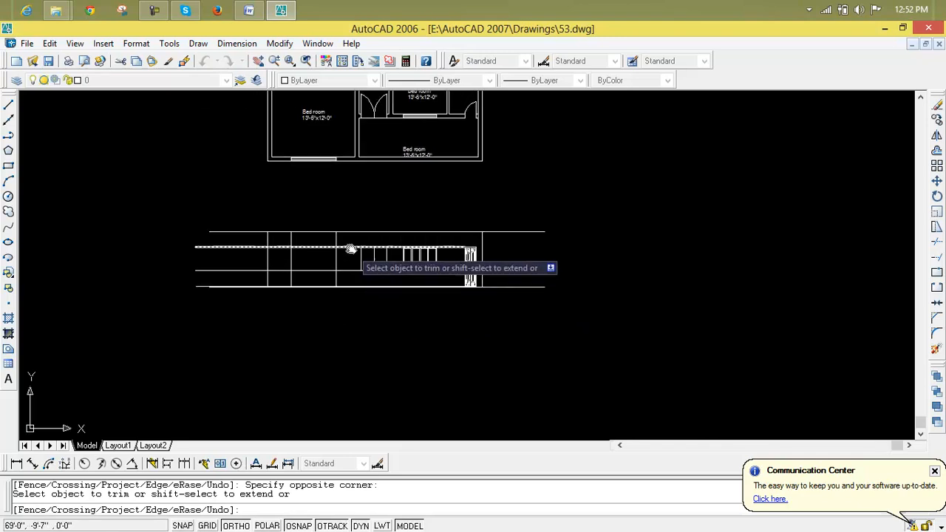
Trim the head and sill lines on both sides of the middle opening, leaving a closed two-panel rectangle
{"action": "left_click", "coordinate": [346, 237]}
{"action": "left_click", "coordinate": [348, 278]}
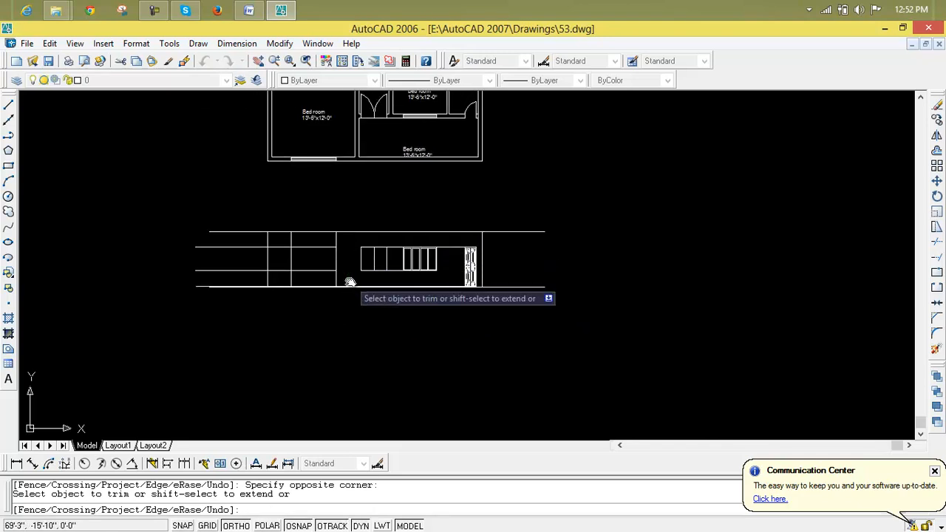
{"action": "left_click", "coordinate": [399, 237]}
{"action": "left_click", "coordinate": [393, 281]}
{"action": "scroll", "coordinate": [394, 277], "scroll_direction": "up", "scroll_amount": 2}
{"action": "scroll", "coordinate": [394, 276], "scroll_direction": "up", "scroll_amount": 2}
{"action": "middle_click_drag", "start_coordinate": [392, 275], "coordinate": [657, 355]}
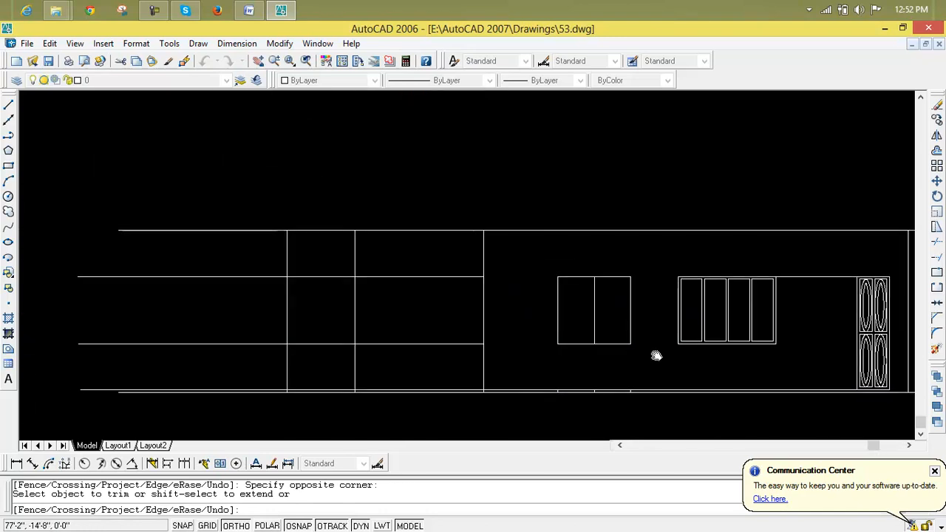
Trim the head and sill lines between the elevation's left wall line and the left window opening
{"action": "scroll", "coordinate": [584, 295], "scroll_direction": "down", "scroll_amount": 3}
{"action": "middle_click_drag", "start_coordinate": [553, 296], "coordinate": [513, 360]}
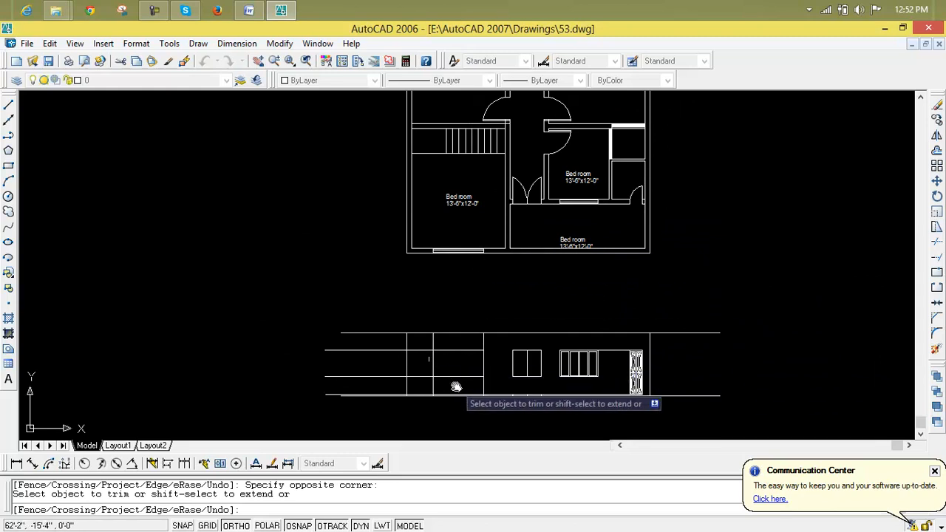
{"action": "scroll", "coordinate": [454, 384], "scroll_direction": "up", "scroll_amount": 2}
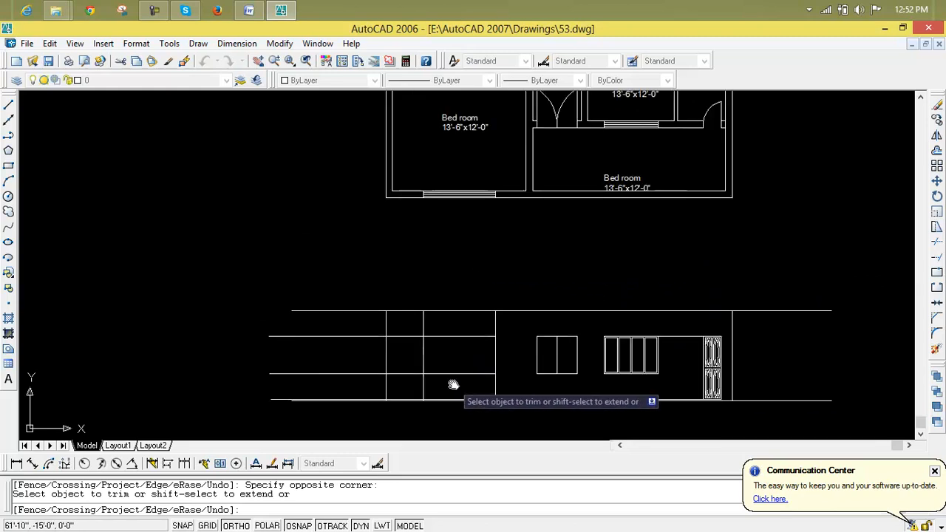
{"action": "left_click", "coordinate": [407, 332]}
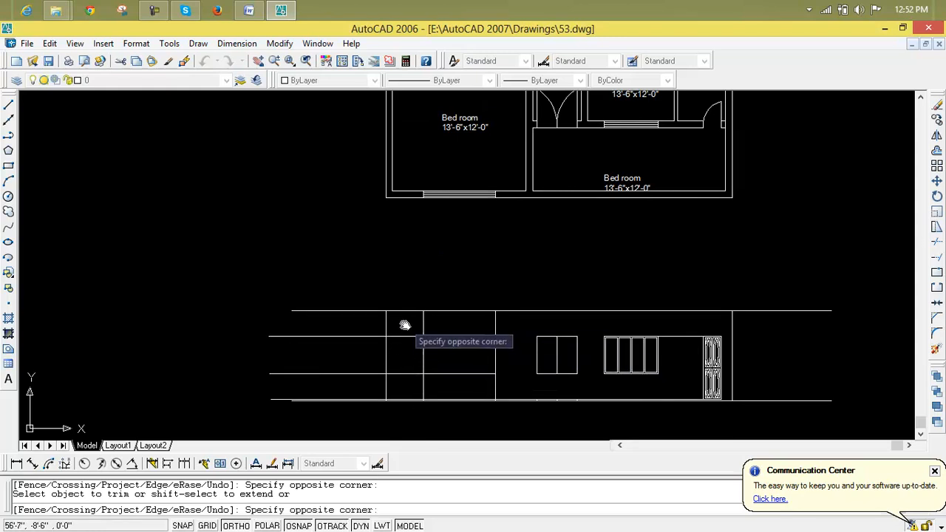
{"action": "left_click", "coordinate": [416, 386]}
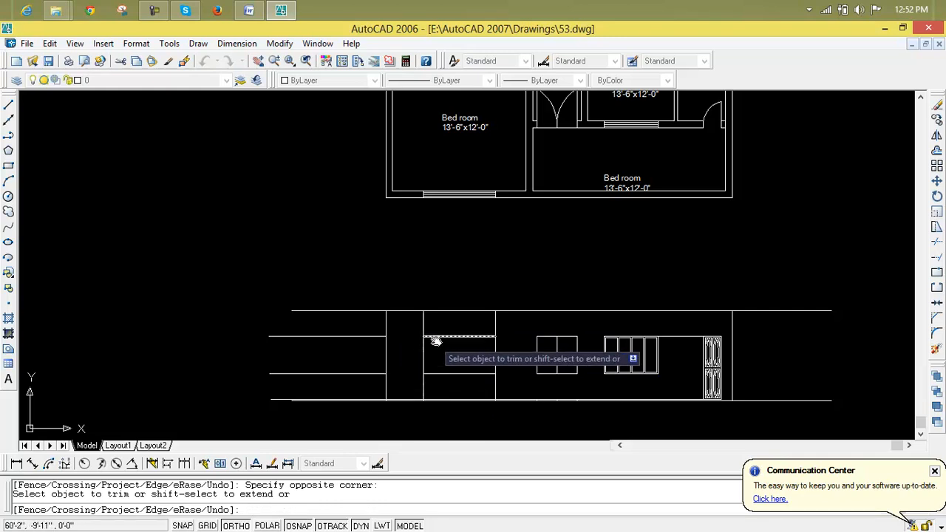
Trim the left wall line and both side lines of the left window opening, above the head and below the sill
{"action": "left_click", "coordinate": [366, 324]}
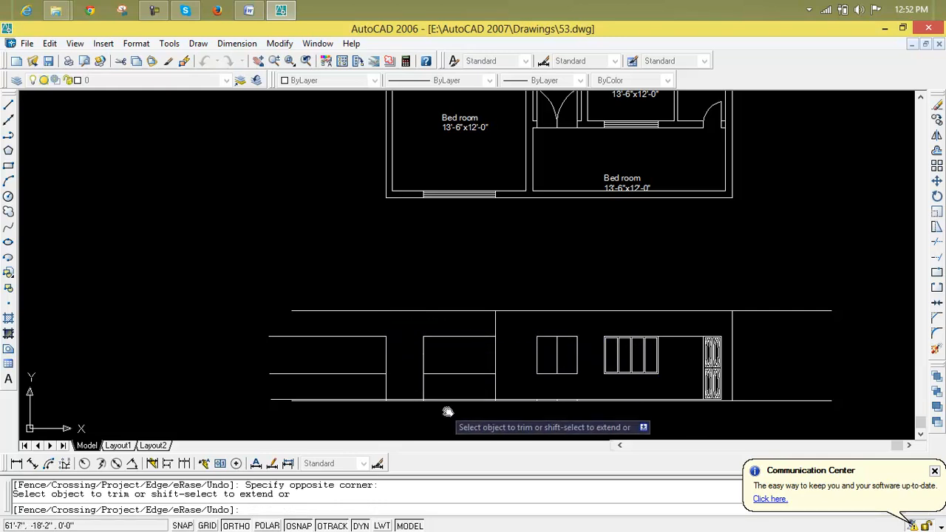
{"action": "left_click", "coordinate": [377, 385]}
{"action": "left_click", "coordinate": [364, 385]}
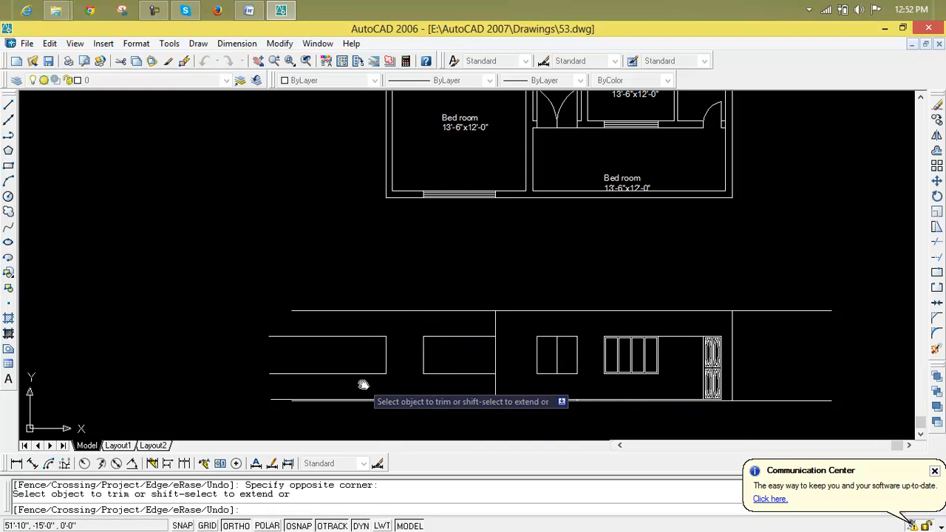
{"action": "left_click", "coordinate": [495, 386]}
{"action": "left_click", "coordinate": [495, 325]}
{"action": "key", "text": "Escape"}
Erase the leftover head line, sill line and short vertical segment left of the left window opening
{"action": "left_click", "coordinate": [396, 325]}
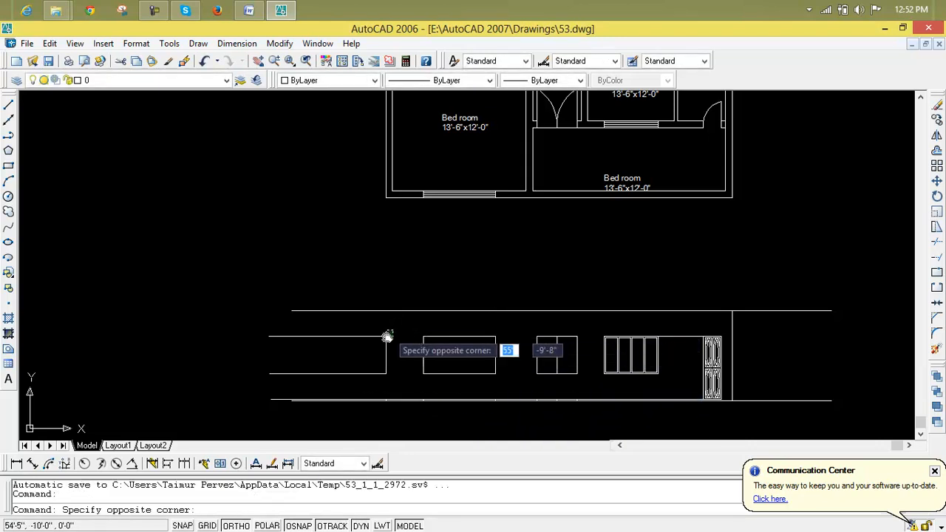
{"action": "left_click", "coordinate": [358, 384]}
{"action": "key", "text": "Delete"}
{"action": "middle_click_drag", "start_coordinate": [394, 384], "coordinate": [281, 384]}
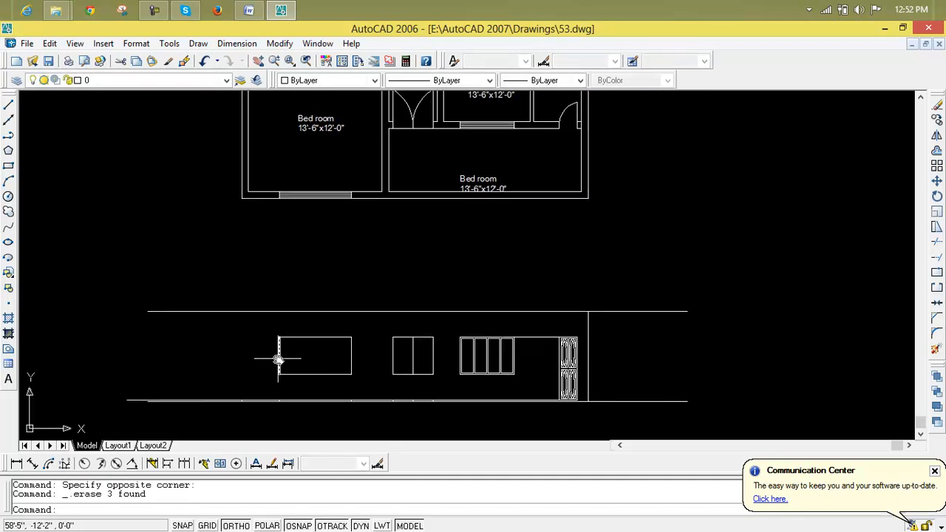
{"action": "type", "text": "l"}
{"action": "key", "text": "Return"}
{"action": "key", "text": "Escape"}
{"action": "key", "text": "Escape"}
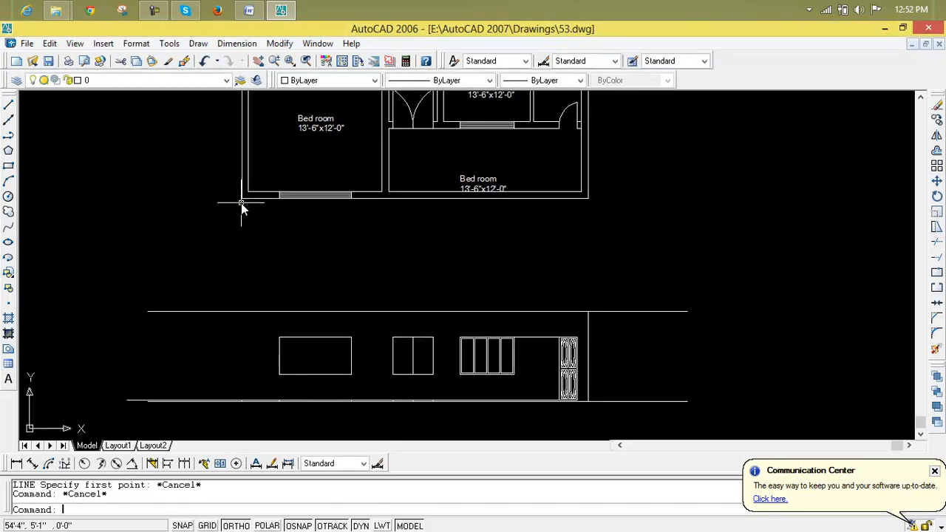
Draw a vertical construction line through the lower-left outer corner of the floor plan, extending through the elevation
{"action": "type", "text": "xl"}
{"action": "key", "text": "Return"}
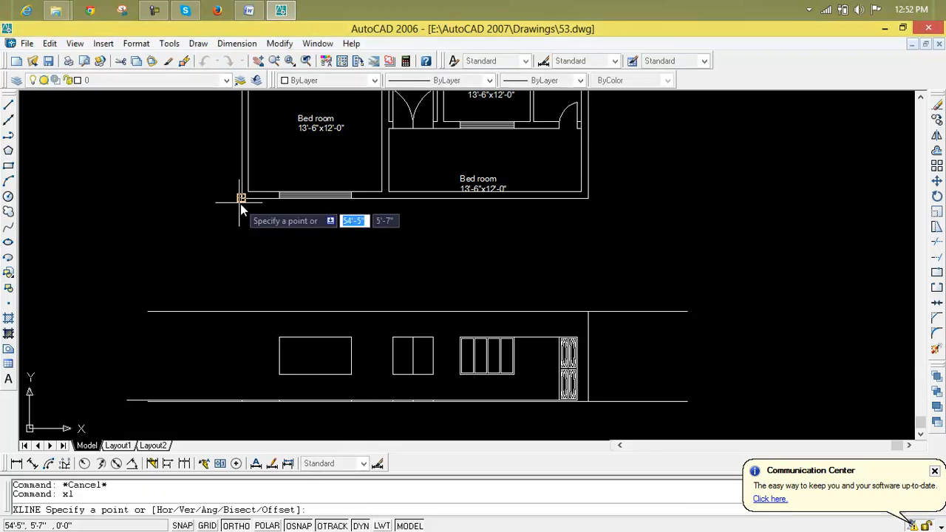
{"action": "left_click", "coordinate": [240, 204]}
{"action": "left_click", "coordinate": [243, 158]}
{"action": "key", "text": "Return"}
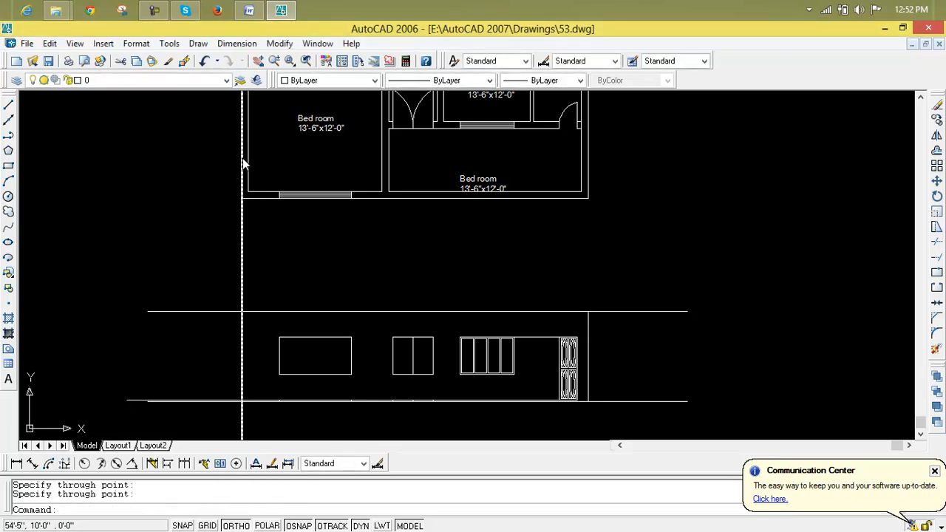
{"action": "scroll", "coordinate": [230, 407], "scroll_direction": "up", "scroll_amount": 6}
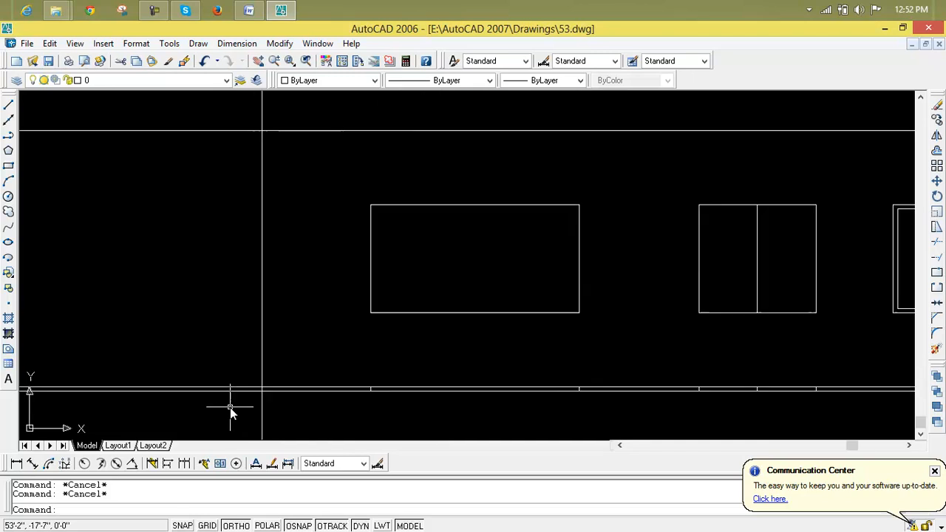
{"action": "mouse_move", "coordinate": [416, 401]}
{"action": "middle_mouse_down"}
{"action": "mouse_move", "coordinate": [124, 370]}
{"action": "mouse_move", "coordinate": [6, 394]}
{"action": "middle_mouse_up"}
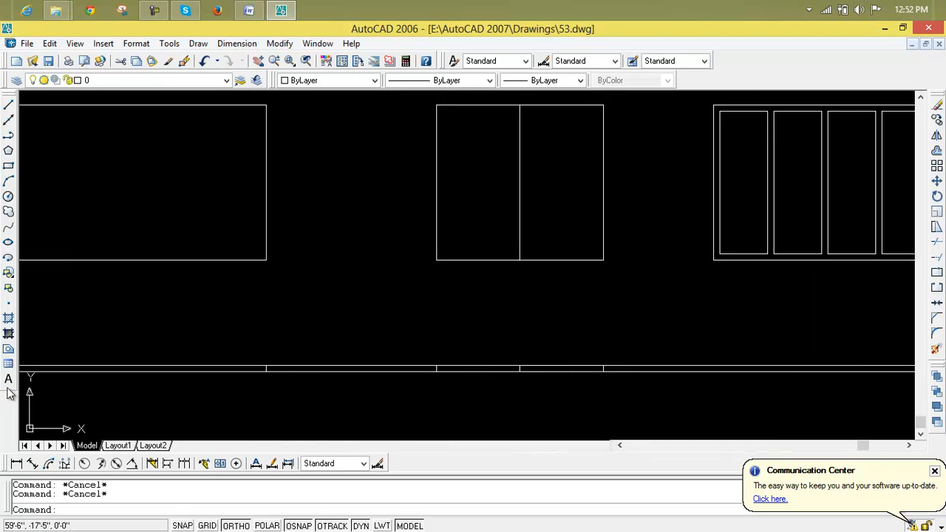
{"action": "scroll", "coordinate": [608, 369], "scroll_direction": "down", "scroll_amount": 2}
{"action": "scroll", "coordinate": [609, 369], "scroll_direction": "down", "scroll_amount": 2}
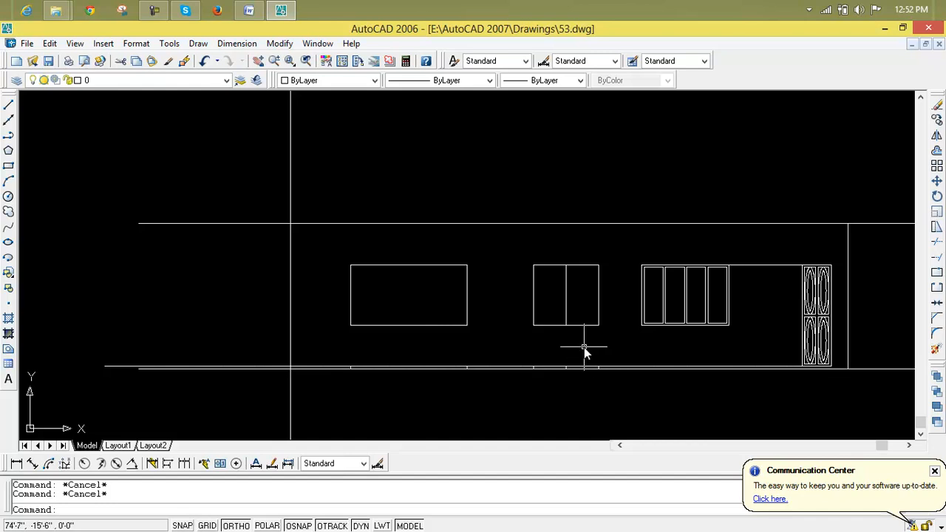
Undo the vertical construction line, the erasure of the leftover lines and the earlier trims of the left and middle openings
{"action": "key", "text": "ctrl+z"}
{"action": "key", "text": "ctrl+z"}
{"action": "key", "text": "ctrl+z"}
{"action": "key", "text": "ctrl+z"}
{"action": "key", "text": "ctrl+z"}
{"action": "key", "text": "ctrl+z"}
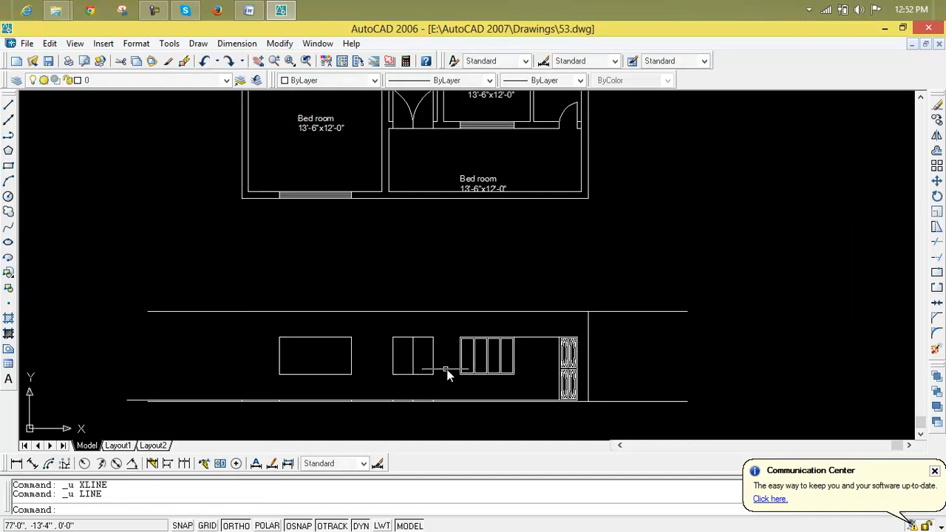
Trim the sill line out of both panels of the middle opening in the elevation
{"action": "scroll", "coordinate": [573, 365], "scroll_direction": "down", "scroll_amount": 2}
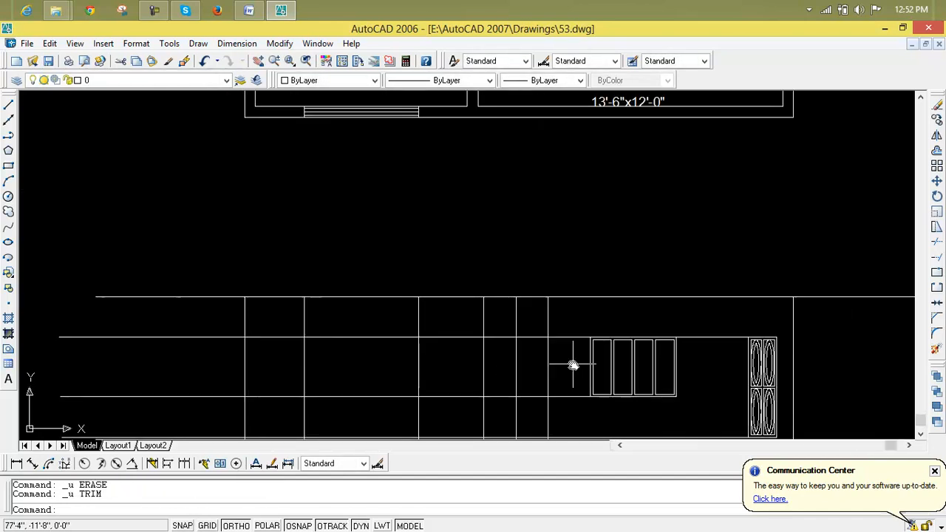
{"action": "middle_click_drag", "start_coordinate": [573, 364], "coordinate": [598, 221]}
{"action": "scroll", "coordinate": [565, 253], "scroll_direction": "up", "scroll_amount": 2}
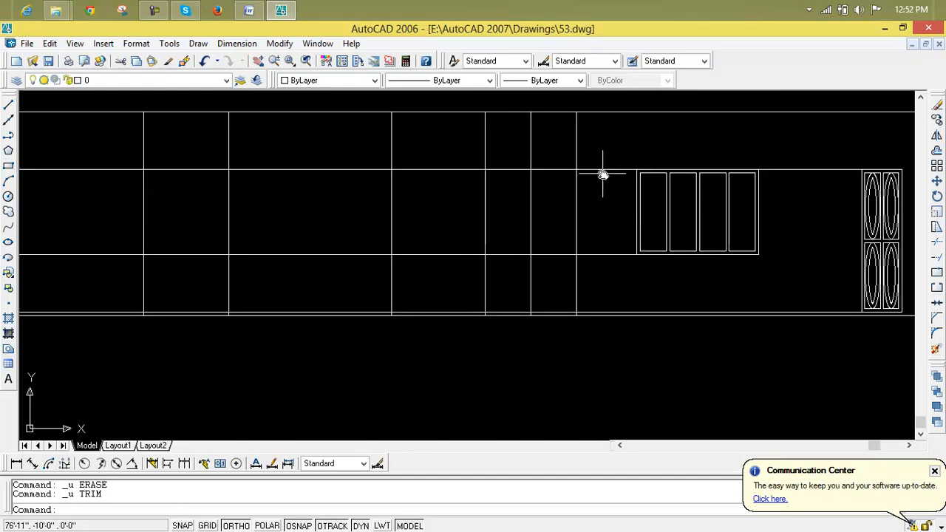
{"action": "scroll", "coordinate": [583, 199], "scroll_direction": "up", "scroll_amount": 2}
{"action": "middle_click_drag", "start_coordinate": [581, 245], "coordinate": [599, 179]}
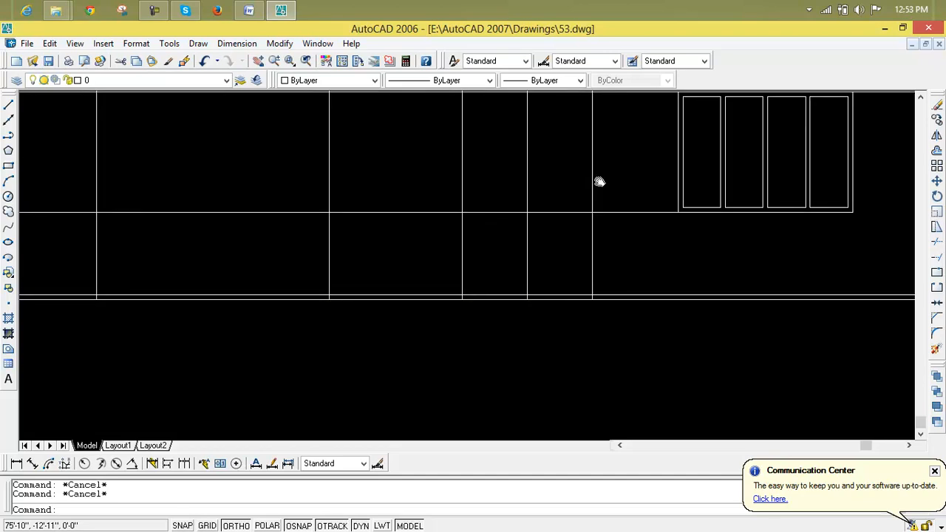
{"action": "type", "text": "tr"}
{"action": "key", "text": "Return"}
{"action": "key", "text": "Return"}
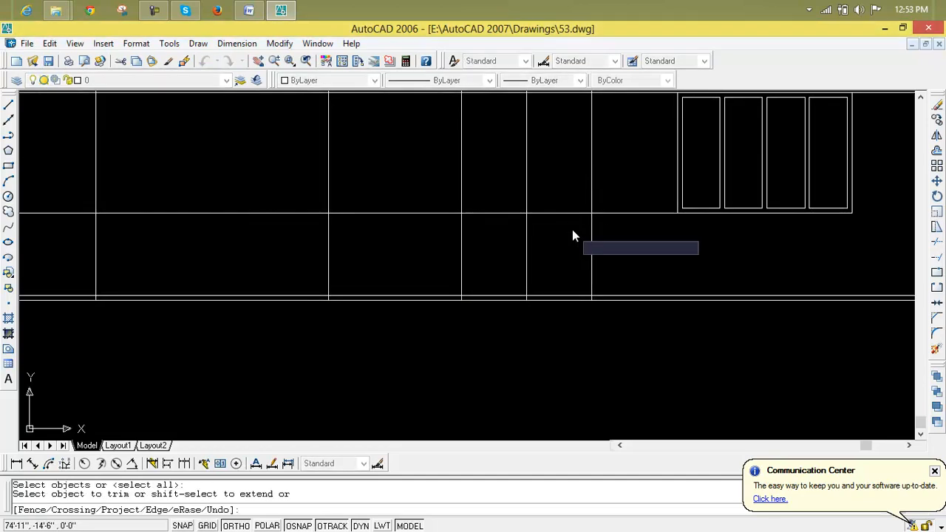
{"action": "left_click", "coordinate": [565, 213]}
{"action": "left_click", "coordinate": [498, 213]}
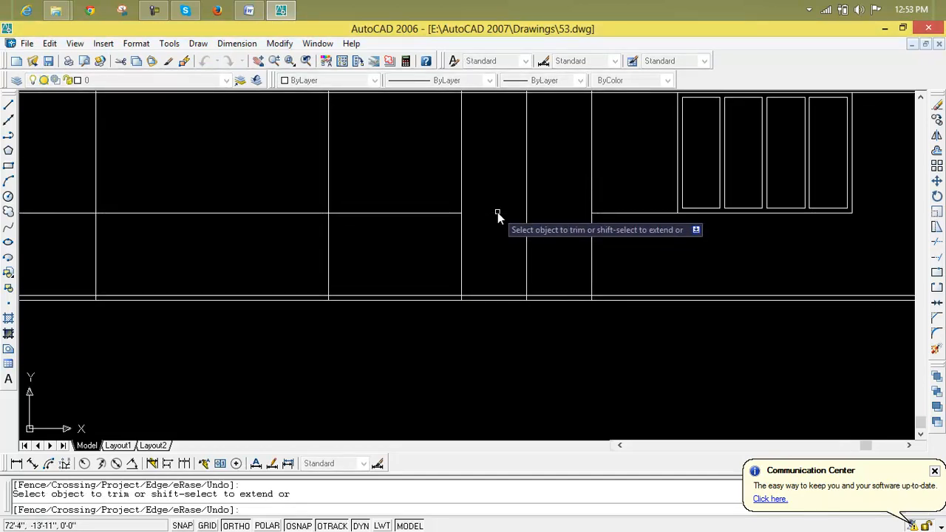
Trim the upper base line on both sides of the middle opening and the opening's vertical stubs below that line
{"action": "scroll", "coordinate": [511, 267], "scroll_direction": "down", "scroll_amount": 5}
{"action": "scroll", "coordinate": [511, 267], "scroll_direction": "up", "scroll_amount": 5}
{"action": "scroll", "coordinate": [511, 268], "scroll_direction": "up", "scroll_amount": 2}
{"action": "middle_click_drag", "start_coordinate": [512, 267], "coordinate": [499, 164]}
{"action": "scroll", "coordinate": [511, 196], "scroll_direction": "up", "scroll_amount": 6}
{"action": "scroll", "coordinate": [510, 196], "scroll_direction": "up", "scroll_amount": 2}
{"action": "scroll", "coordinate": [818, 279], "scroll_direction": "down", "scroll_amount": 5}
{"action": "middle_click_drag", "start_coordinate": [818, 279], "coordinate": [564, 266]}
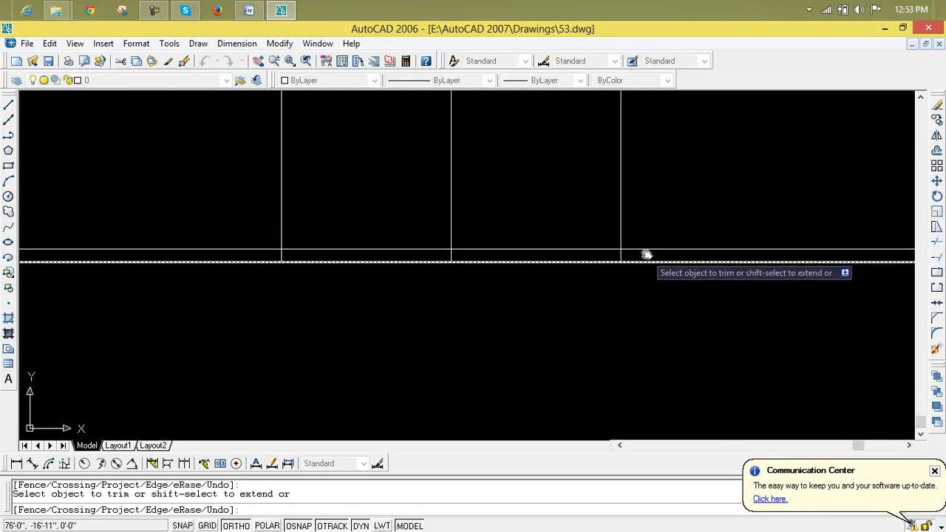
{"action": "left_click", "coordinate": [641, 249]}
{"action": "left_click", "coordinate": [344, 262]}
{"action": "left_click", "coordinate": [270, 252]}
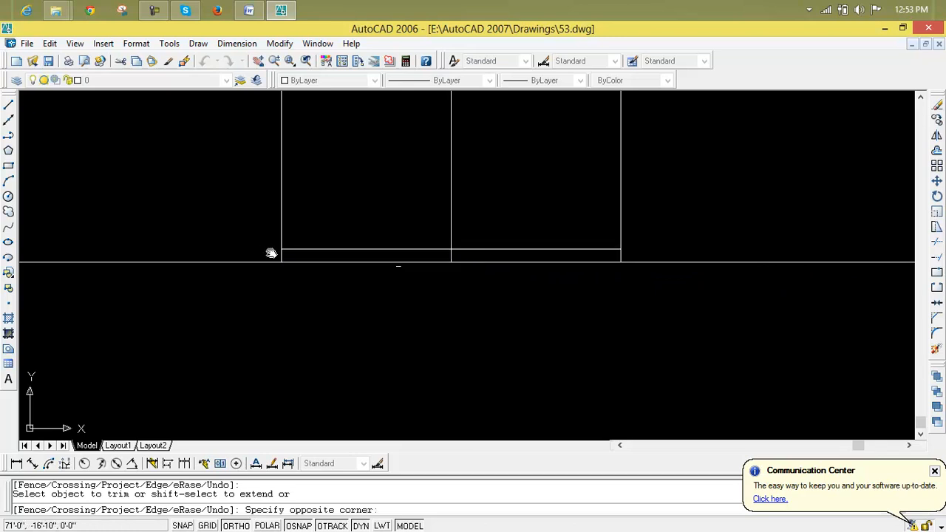
{"action": "left_click", "coordinate": [644, 256]}
Trim the middle opening's two side lines and centre line above the head line
{"action": "scroll", "coordinate": [439, 263], "scroll_direction": "down", "scroll_amount": 5}
{"action": "middle_click_drag", "start_coordinate": [438, 267], "coordinate": [524, 312]}
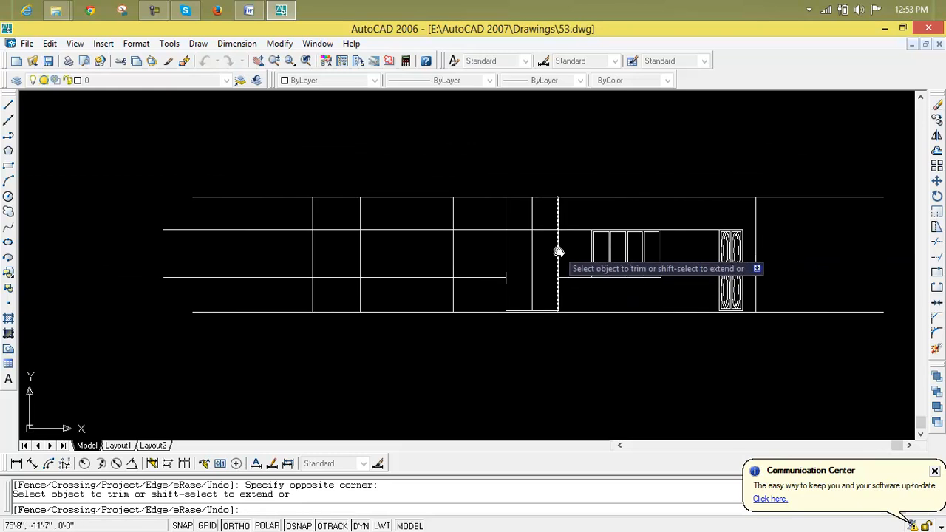
{"action": "left_click", "coordinate": [571, 216]}
{"action": "left_click", "coordinate": [476, 217]}
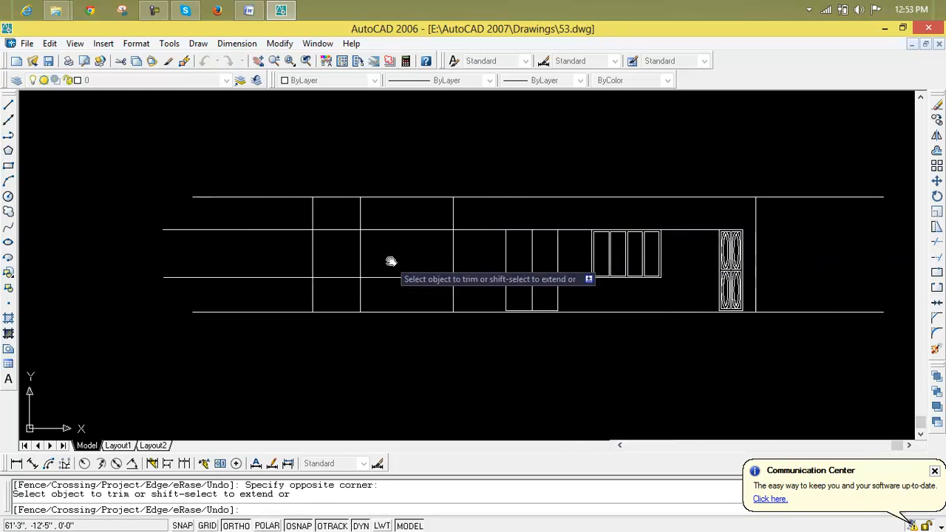
Trim the head and sill lines on both sides of the left window, from the left wall line to the middle opening
{"action": "scroll", "coordinate": [458, 291], "scroll_direction": "down", "scroll_amount": 2}
{"action": "middle_click_drag", "start_coordinate": [460, 290], "coordinate": [491, 333]}
{"action": "left_click", "coordinate": [504, 289]}
{"action": "left_click", "coordinate": [507, 327]}
{"action": "left_click", "coordinate": [411, 287]}
{"action": "left_click", "coordinate": [416, 337]}
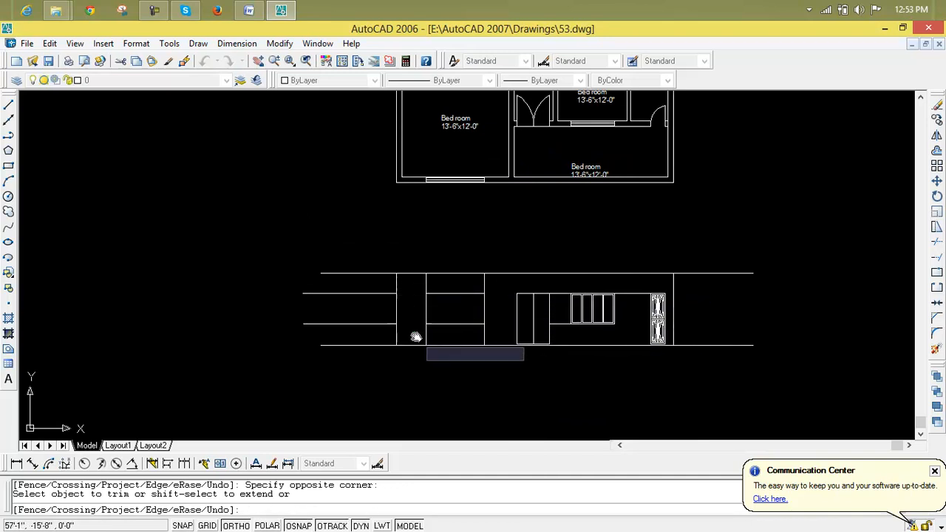
Trim the left window's side lines above the head and below the sill, and the head and sill lines between the middle opening and four-panel window
{"action": "left_click", "coordinate": [498, 285]}
{"action": "left_click", "coordinate": [420, 287]}
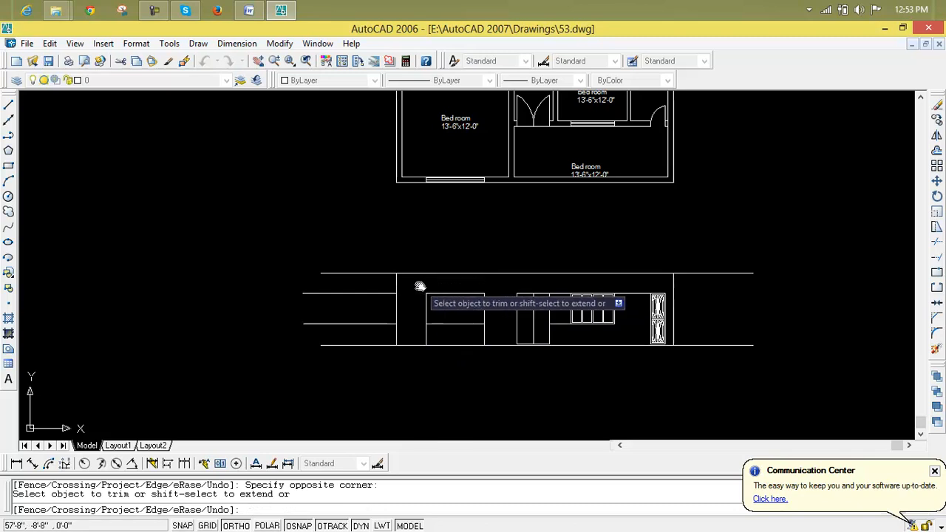
{"action": "left_click", "coordinate": [553, 289]}
{"action": "left_click", "coordinate": [558, 326]}
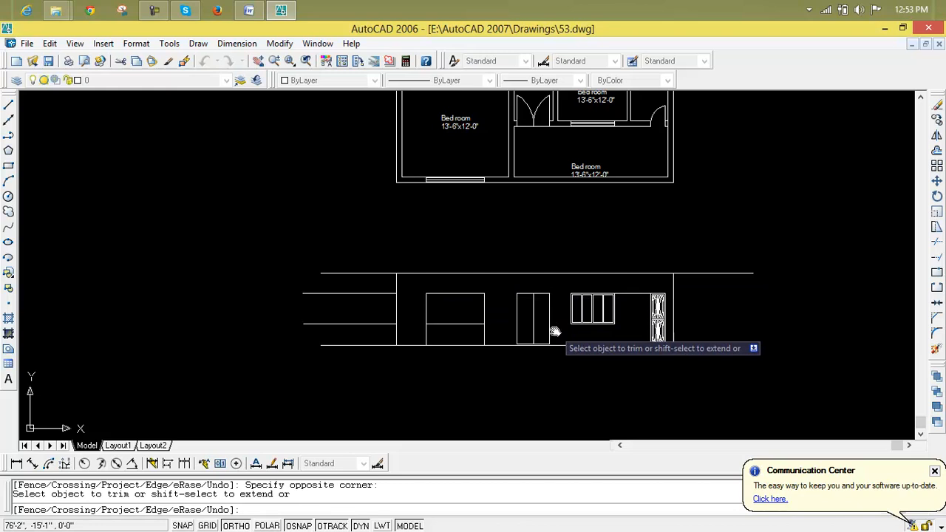
{"action": "left_click", "coordinate": [492, 338]}
{"action": "left_click", "coordinate": [404, 333]}
{"action": "left_click", "coordinate": [411, 335]}
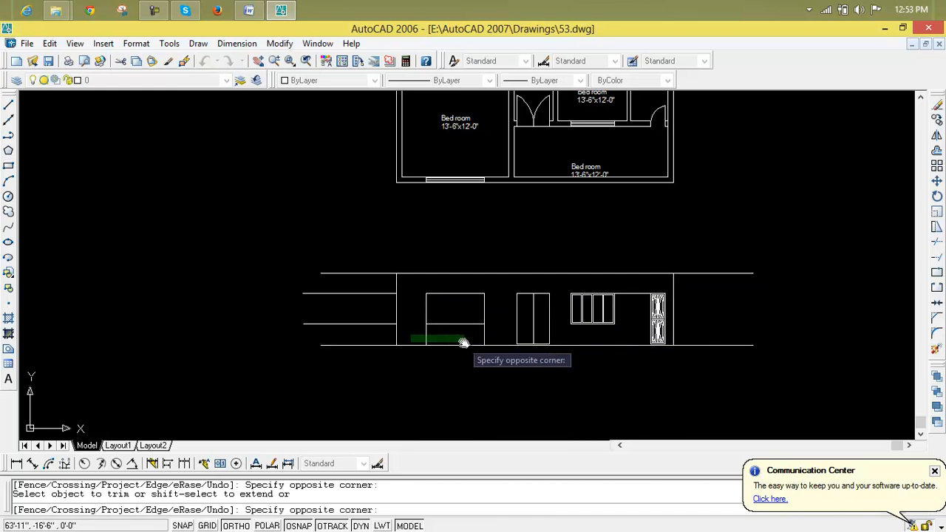
{"action": "left_click", "coordinate": [487, 342]}
Erase the leftover head and sill lines outside the elevation's left wall line
{"action": "left_click", "coordinate": [372, 288]}
{"action": "left_click", "coordinate": [378, 336]}
{"action": "key", "text": "Escape"}
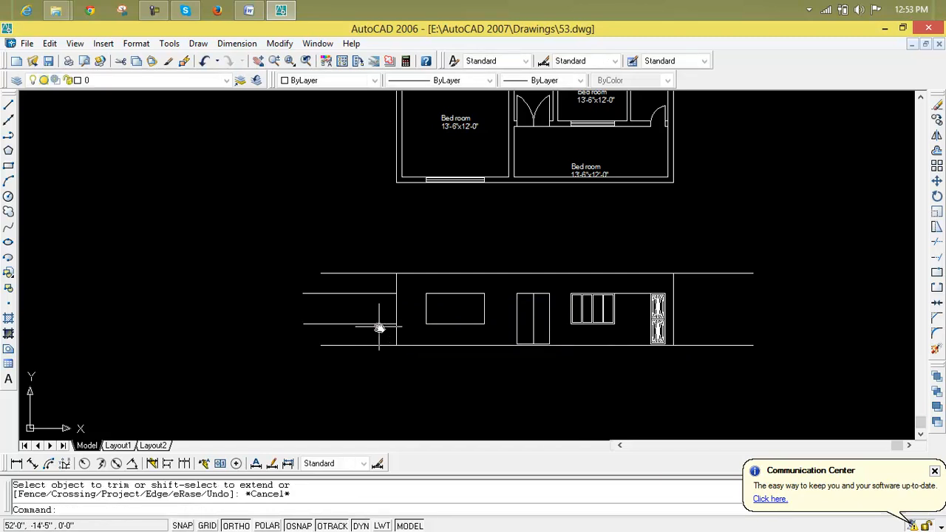
{"action": "left_click", "coordinate": [376, 323]}
{"action": "key", "text": "Delete"}
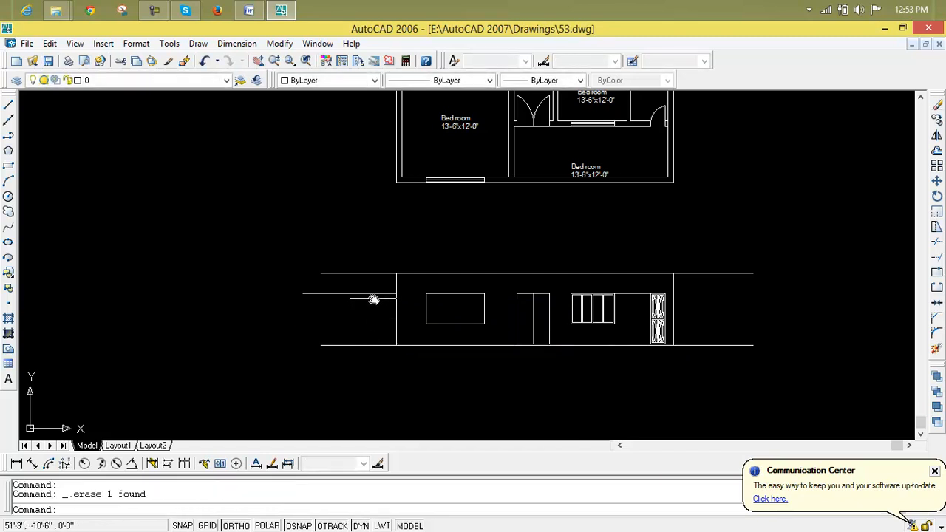
{"action": "left_click", "coordinate": [373, 294]}
{"action": "key", "text": "Delete"}
Erase the head line running from the four-panel window to the right door
{"action": "scroll", "coordinate": [373, 294], "scroll_direction": "down", "scroll_amount": 2}
{"action": "scroll", "coordinate": [526, 281], "scroll_direction": "up", "scroll_amount": 5}
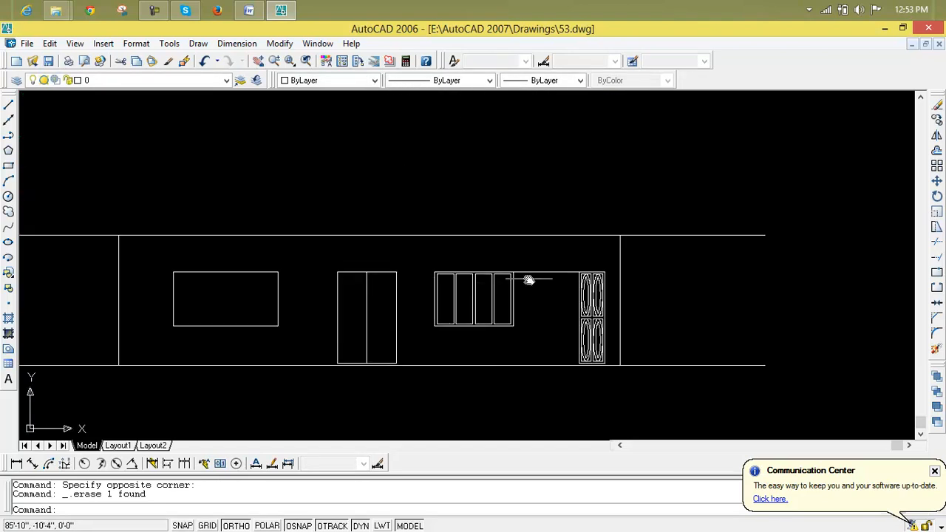
{"action": "left_click", "coordinate": [533, 273]}
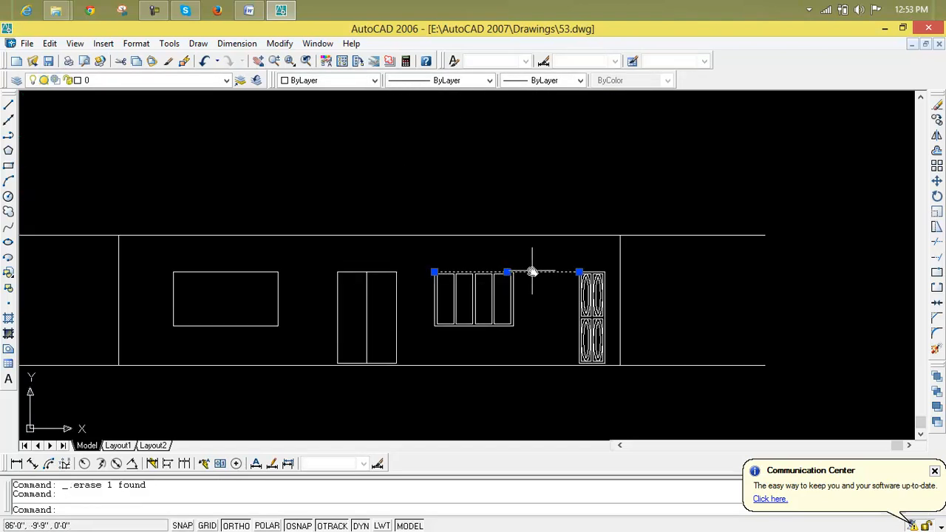
{"action": "key", "text": "Delete"}
Copy the panelled right door from its lower-left corner to the base of the middle opening's centre line
{"action": "scroll", "coordinate": [566, 283], "scroll_direction": "down", "scroll_amount": 2}
{"action": "scroll", "coordinate": [567, 288], "scroll_direction": "up", "scroll_amount": 3}
{"action": "middle_click_drag", "start_coordinate": [489, 306], "coordinate": [467, 275]}
{"action": "scroll", "coordinate": [457, 261], "scroll_direction": "up", "scroll_amount": 2}
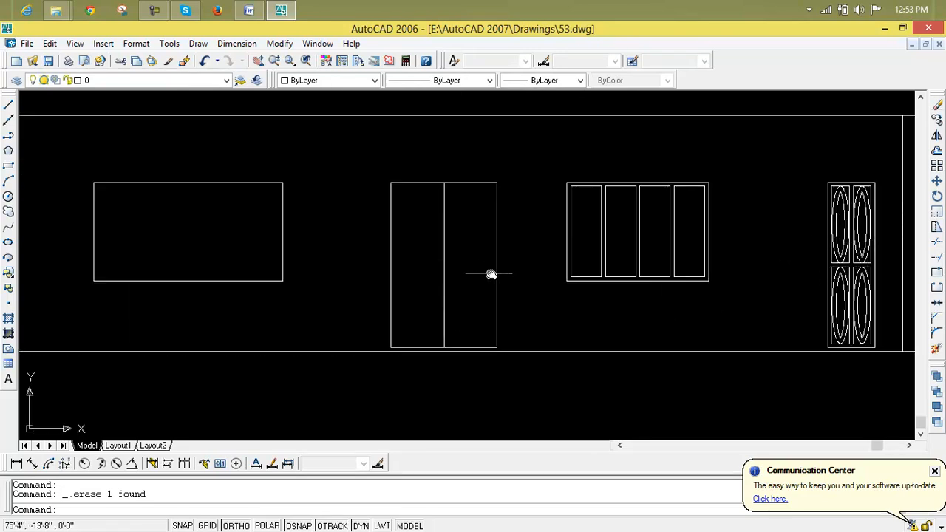
{"action": "middle_click_drag", "start_coordinate": [484, 273], "coordinate": [231, 264]}
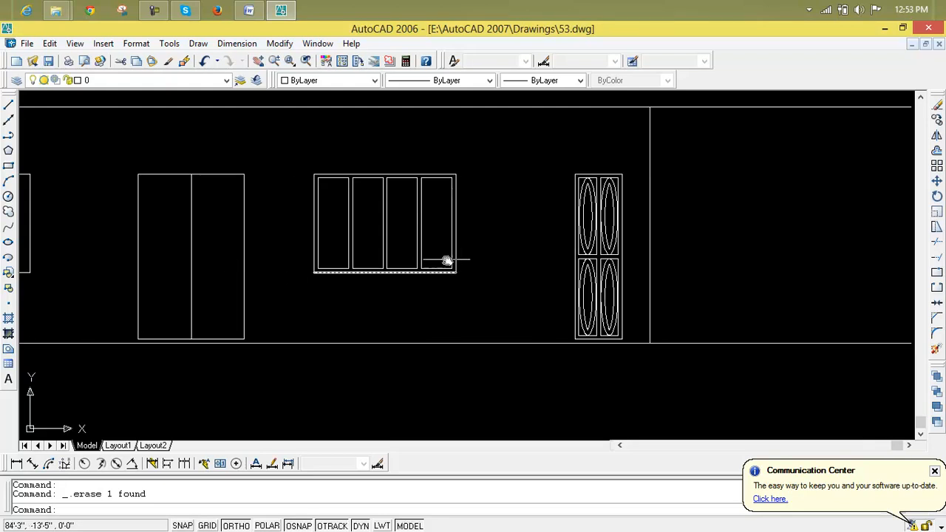
{"action": "left_click", "coordinate": [643, 166]}
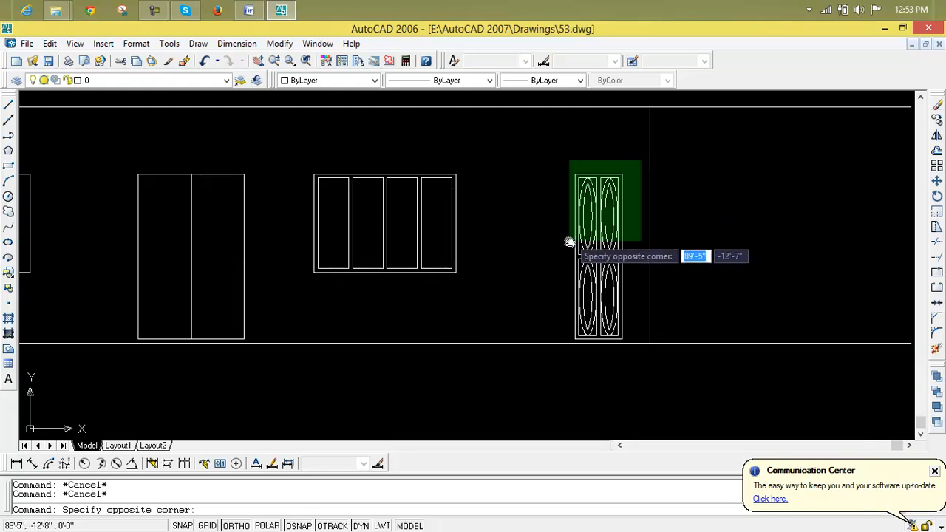
{"action": "scroll", "coordinate": [564, 342], "scroll_direction": "up", "scroll_amount": 1}
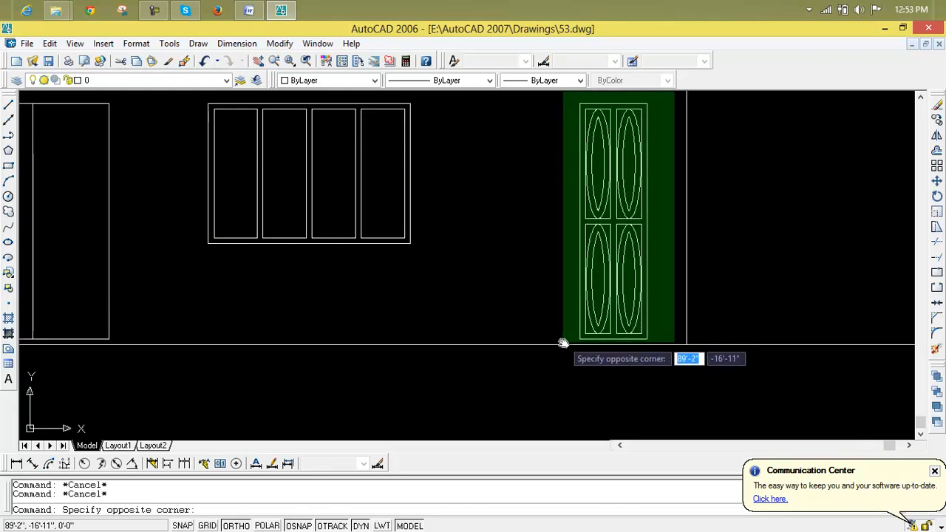
{"action": "left_click", "coordinate": [563, 342]}
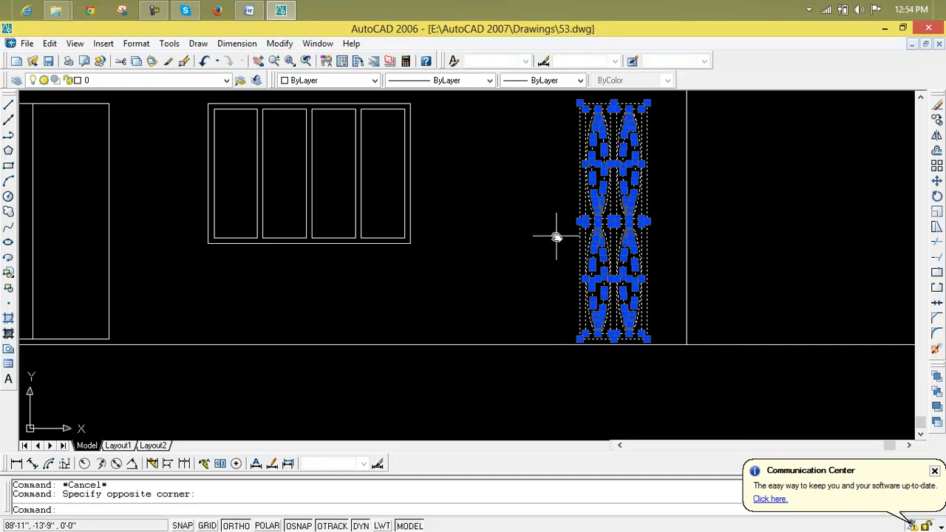
{"action": "type", "text": "c"}
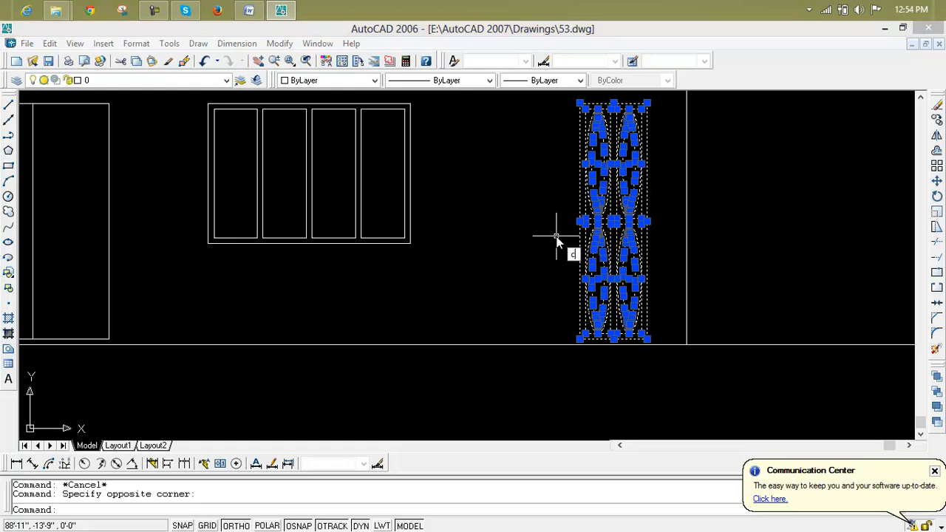
{"action": "type", "text": "p"}
{"action": "key", "text": "Return"}
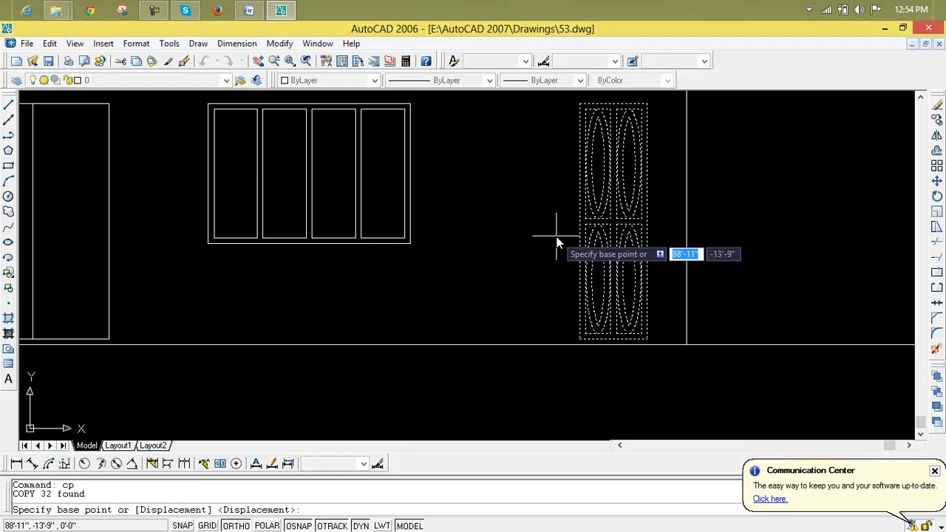
{"action": "left_click", "coordinate": [579, 339]}
{"action": "scroll", "coordinate": [488, 334], "scroll_direction": "down", "scroll_amount": 3}
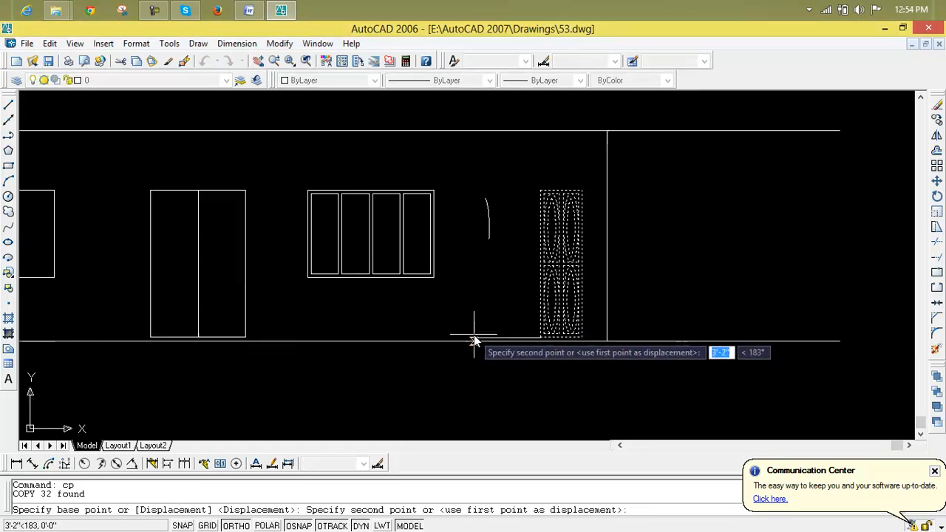
{"action": "middle_click_drag", "start_coordinate": [492, 333], "coordinate": [608, 342]}
{"action": "scroll", "coordinate": [561, 325], "scroll_direction": "up", "scroll_amount": 5}
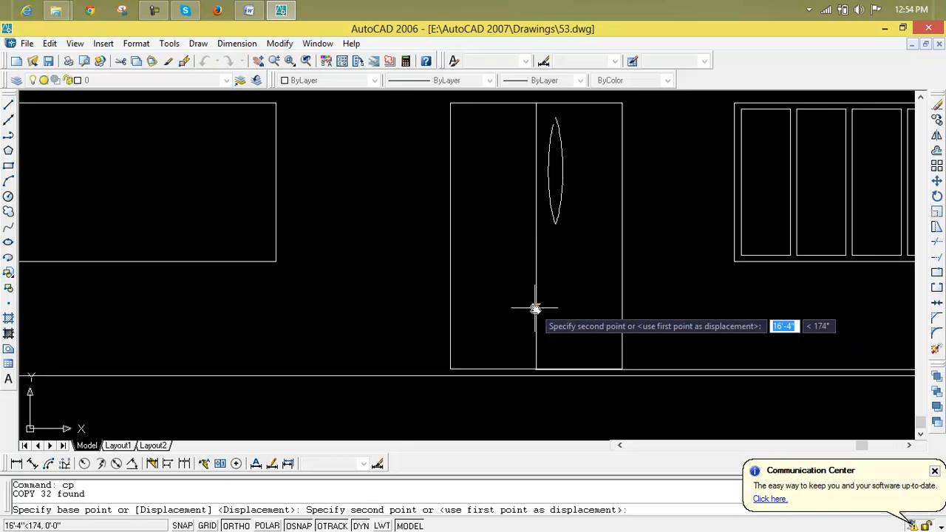
{"action": "left_click", "coordinate": [535, 367]}
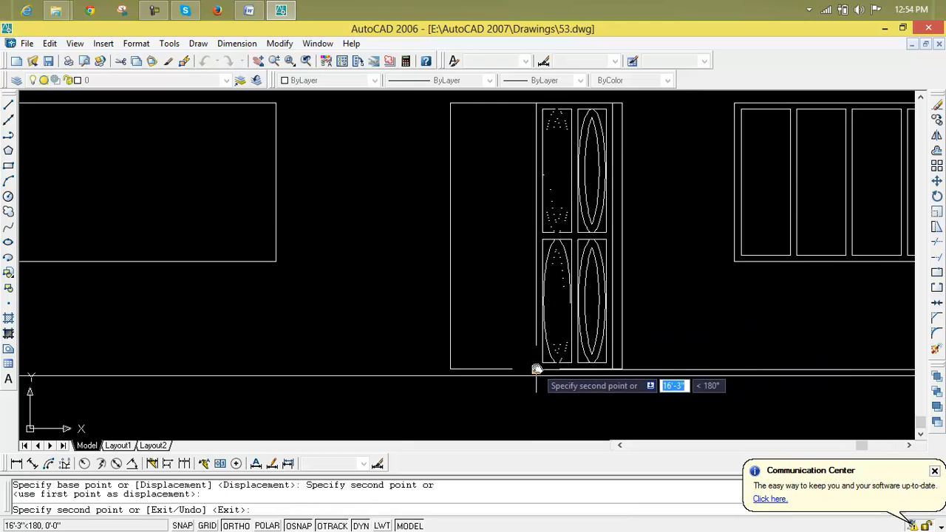
Place a second copy of the panelled door at the lower-left corner of the middle opening and finish copying
{"action": "left_click", "coordinate": [450, 370]}
{"action": "key", "text": "Return"}
{"action": "scroll", "coordinate": [544, 313], "scroll_direction": "down", "scroll_amount": 4}
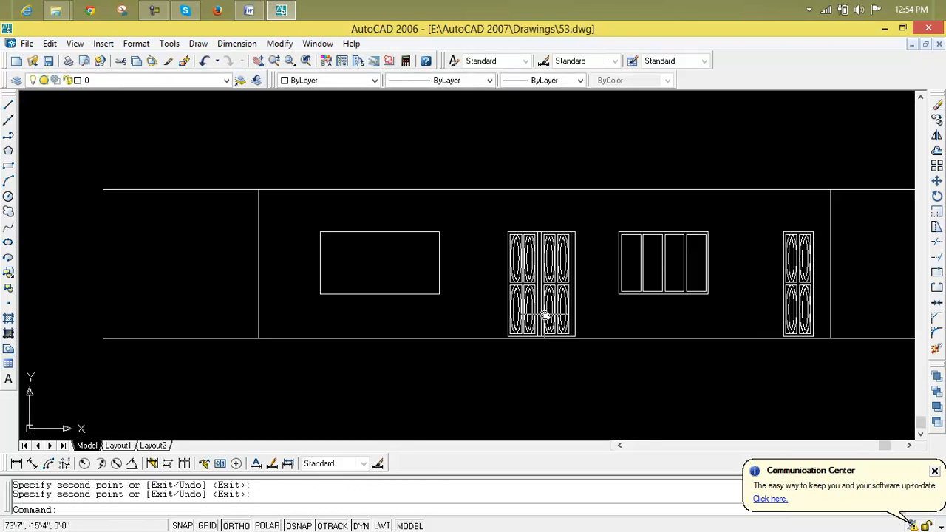
Look over the elevation's door and window openings, including the empty left window opening
{"action": "middle_click_drag", "start_coordinate": [584, 312], "coordinate": [642, 294]}
{"action": "middle_click_drag", "start_coordinate": [688, 321], "coordinate": [660, 327]}
{"action": "scroll", "coordinate": [545, 270], "scroll_direction": "up", "scroll_amount": 5}
{"action": "scroll", "coordinate": [628, 319], "scroll_direction": "down", "scroll_amount": 3}
{"action": "middle_click_drag", "start_coordinate": [606, 306], "coordinate": [481, 241]}
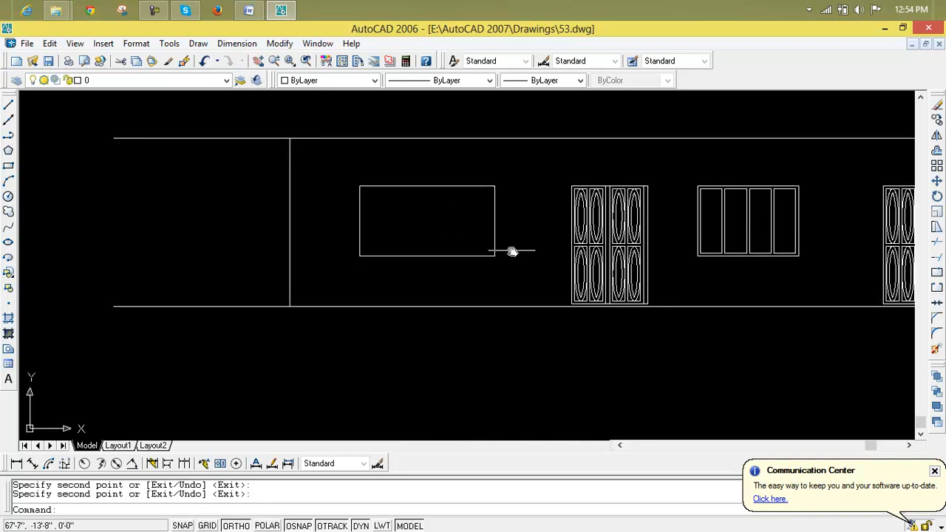
{"action": "scroll", "coordinate": [469, 216], "scroll_direction": "up", "scroll_amount": 2}
{"action": "middle_click_drag", "start_coordinate": [467, 217], "coordinate": [423, 259]}
{"action": "scroll", "coordinate": [422, 260], "scroll_direction": "down", "scroll_amount": 3}
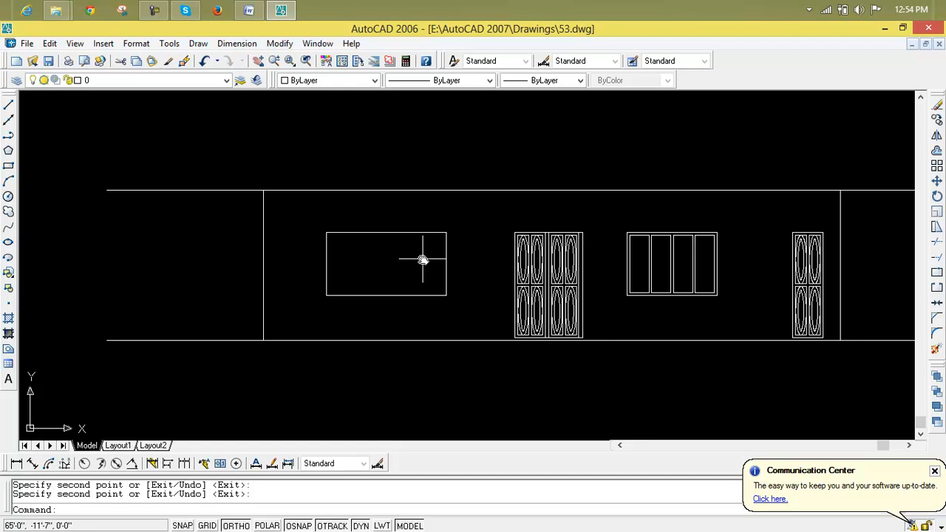
Offset the left window opening's top edge 1' downward to form the transom line
{"action": "scroll", "coordinate": [423, 259], "scroll_direction": "up", "scroll_amount": 2}
{"action": "mouse_move", "coordinate": [422, 259]}
{"action": "middle_mouse_down"}
{"action": "mouse_move", "coordinate": [483, 346]}
{"action": "mouse_move", "coordinate": [473, 321]}
{"action": "middle_mouse_up"}
{"action": "scroll", "coordinate": [471, 342], "scroll_direction": "up", "scroll_amount": 2}
{"action": "key", "text": "Escape"}
{"action": "key", "text": "Escape"}
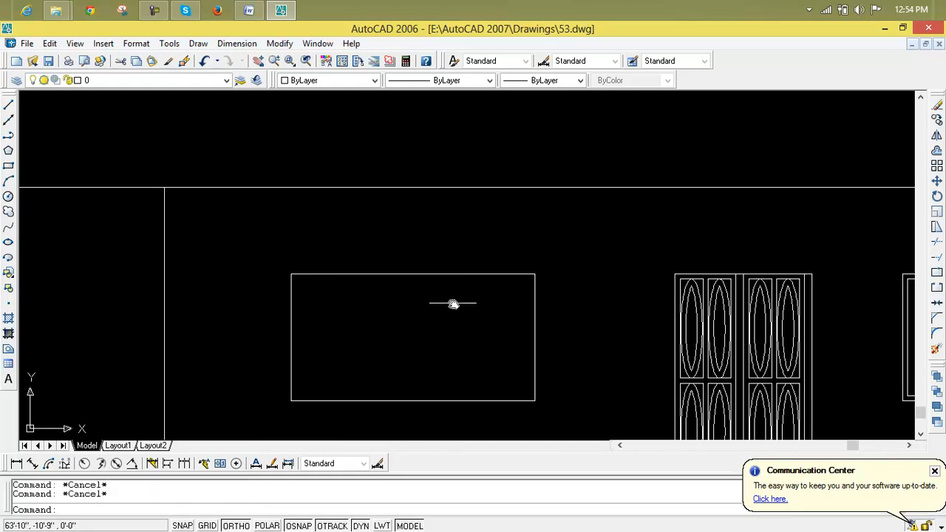
{"action": "scroll", "coordinate": [447, 305], "scroll_direction": "up", "scroll_amount": 2}
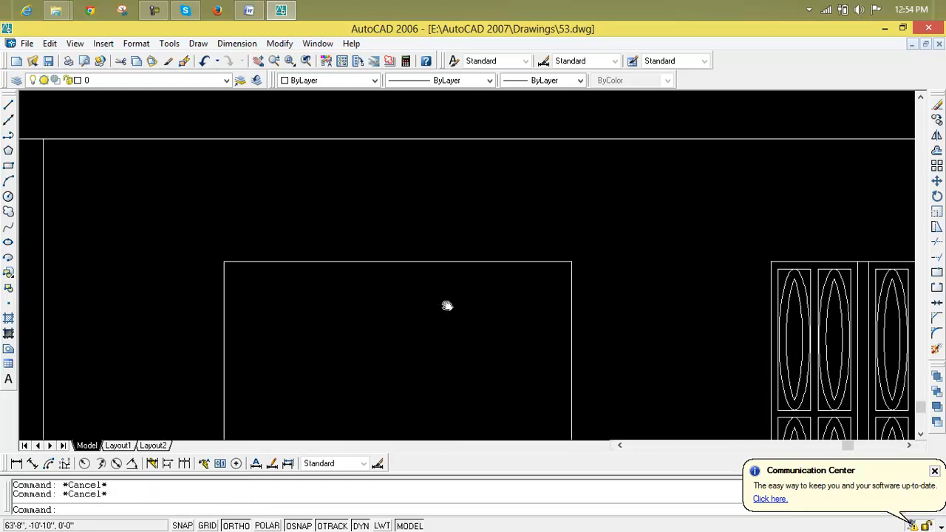
{"action": "middle_click_drag", "start_coordinate": [447, 305], "coordinate": [456, 242]}
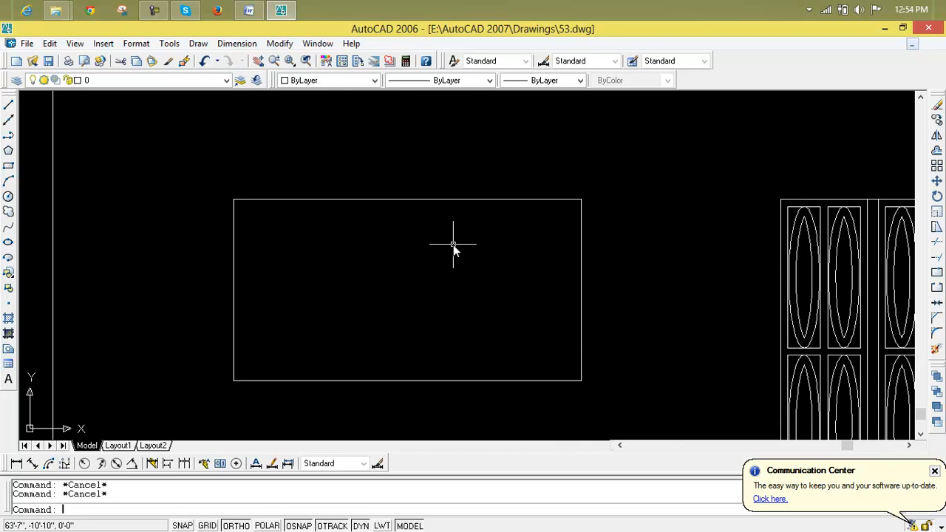
{"action": "type", "text": "o"}
{"action": "key", "text": "Return"}
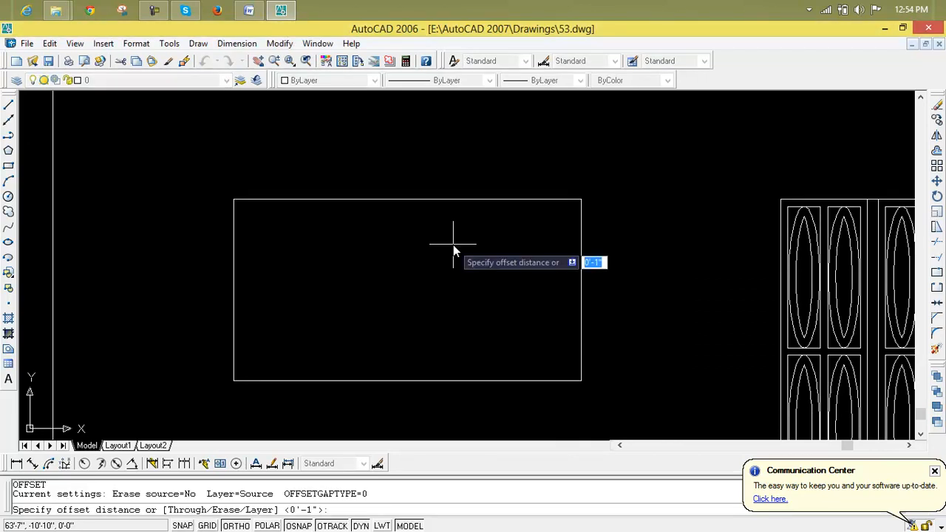
{"action": "type", "text": "1'"}
{"action": "key", "text": "Return"}
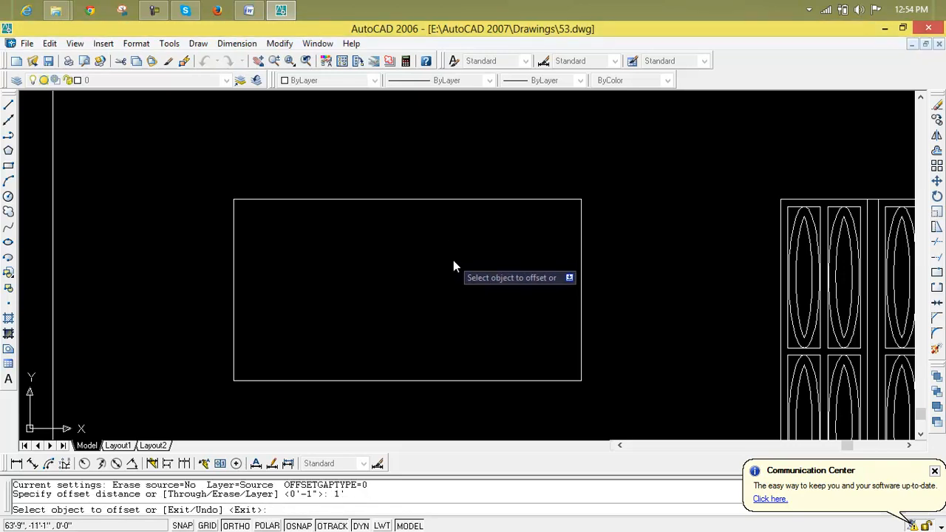
{"action": "left_click", "coordinate": [488, 200]}
{"action": "left_click", "coordinate": [487, 250]}
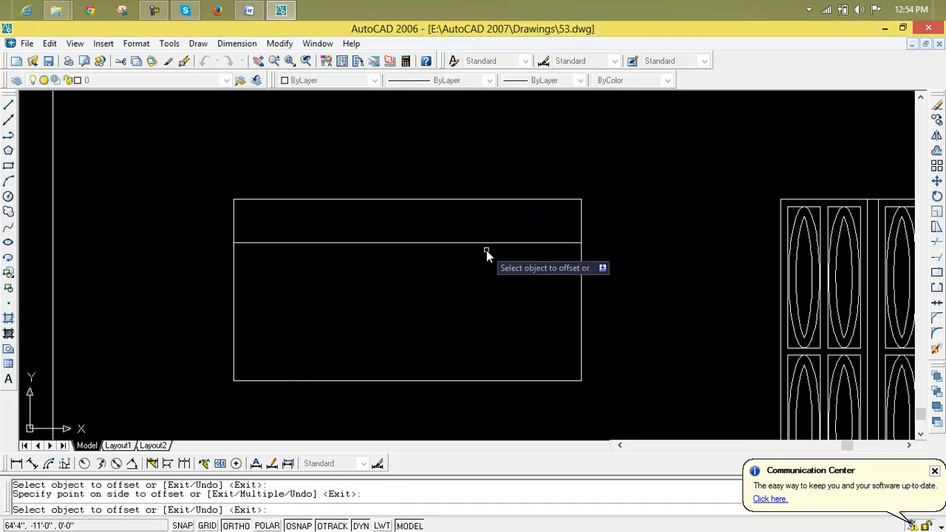
{"action": "key", "text": "Escape"}
{"action": "key", "text": "Escape"}
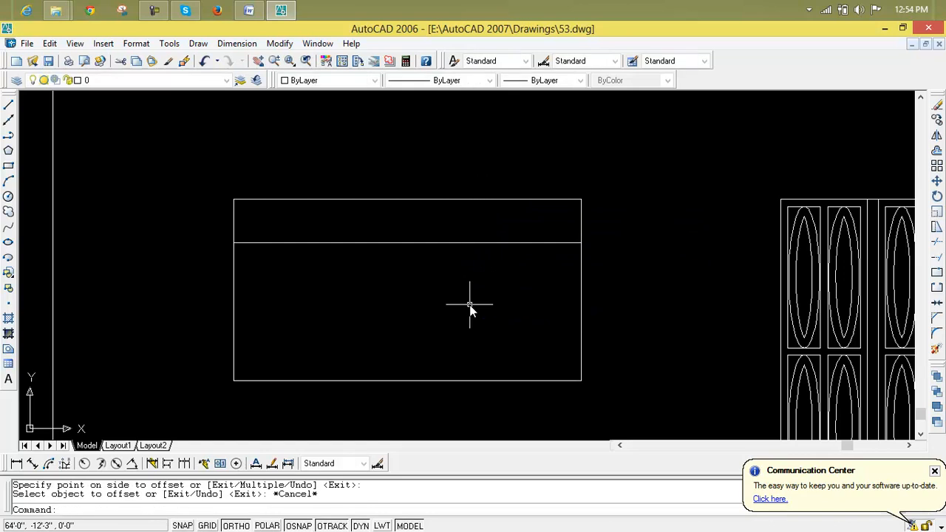
Draw a vertical centre line from the midpoint of the left window's top edge to its bottom edge
{"action": "type", "text": "l"}
{"action": "key", "text": "Return"}
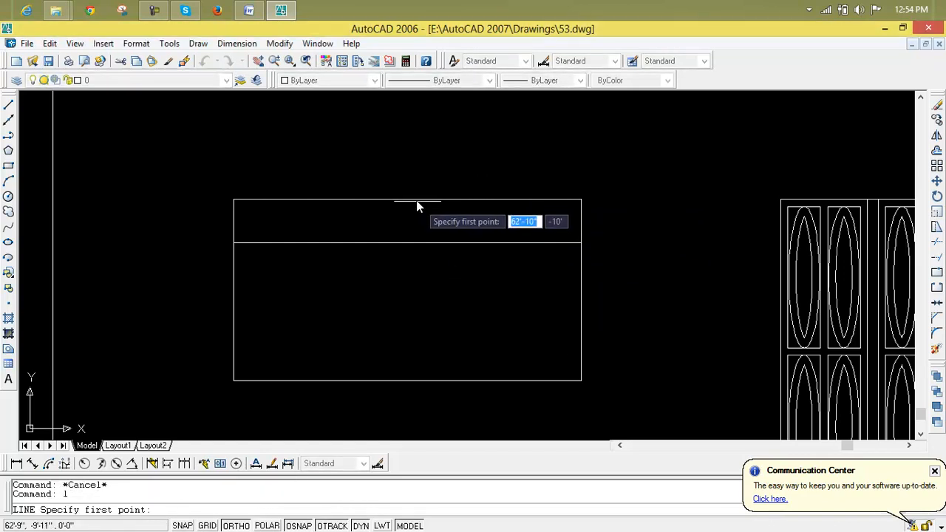
{"action": "left_click", "coordinate": [409, 201]}
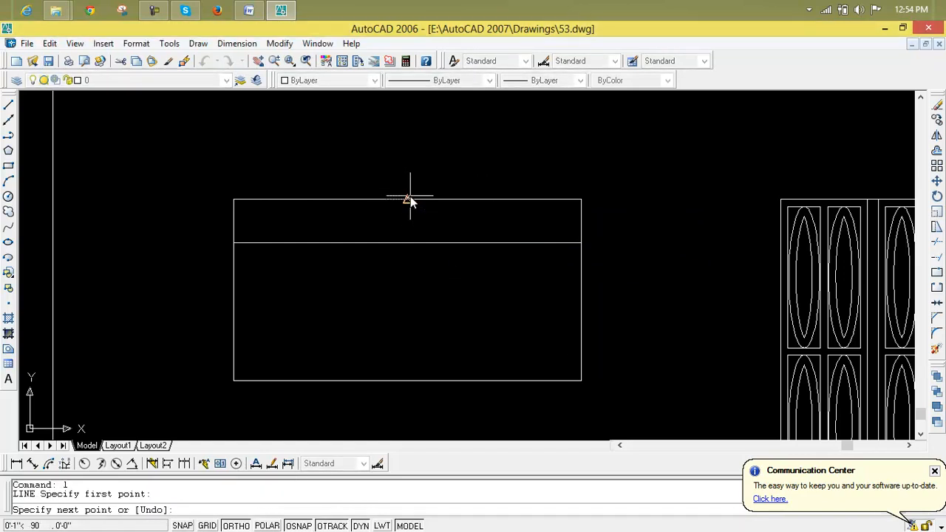
{"action": "left_click", "coordinate": [407, 382]}
{"action": "key", "text": "Return"}
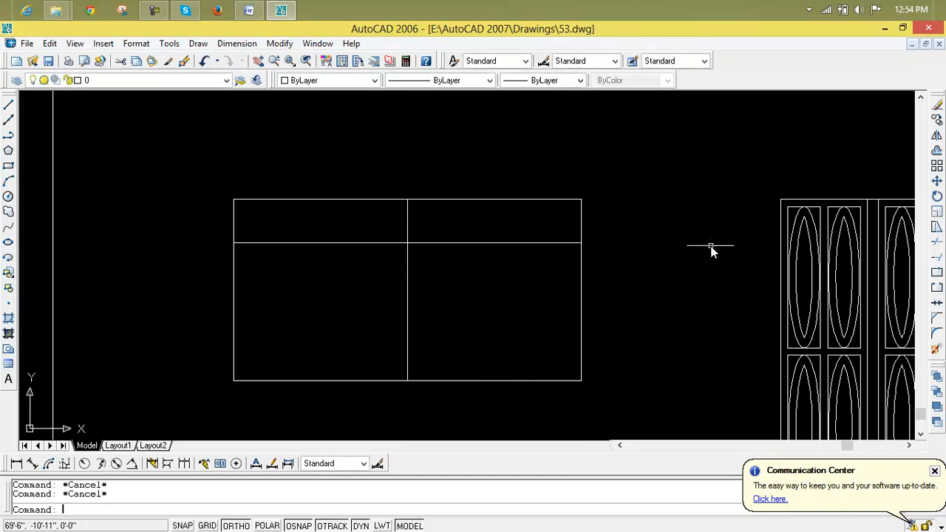
Offset the left window's right, bottom and left edges 3" inward to form the frame
{"action": "type", "text": "o"}
{"action": "key", "text": "Return"}
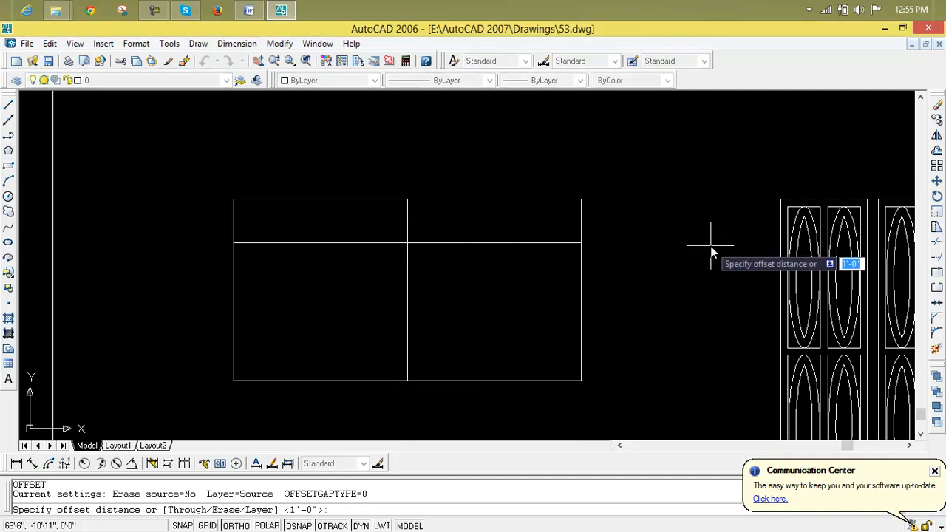
{"action": "type", "text": "9"}
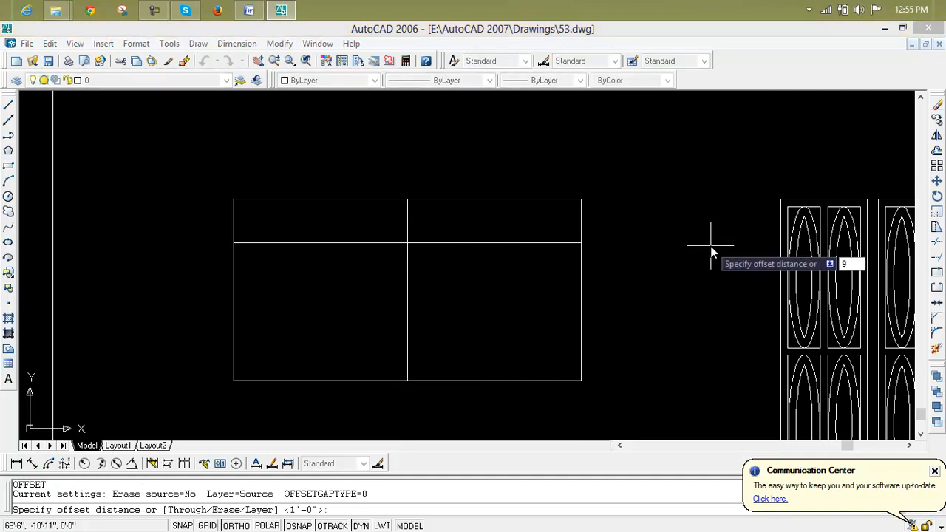
{"action": "key", "text": "Return"}
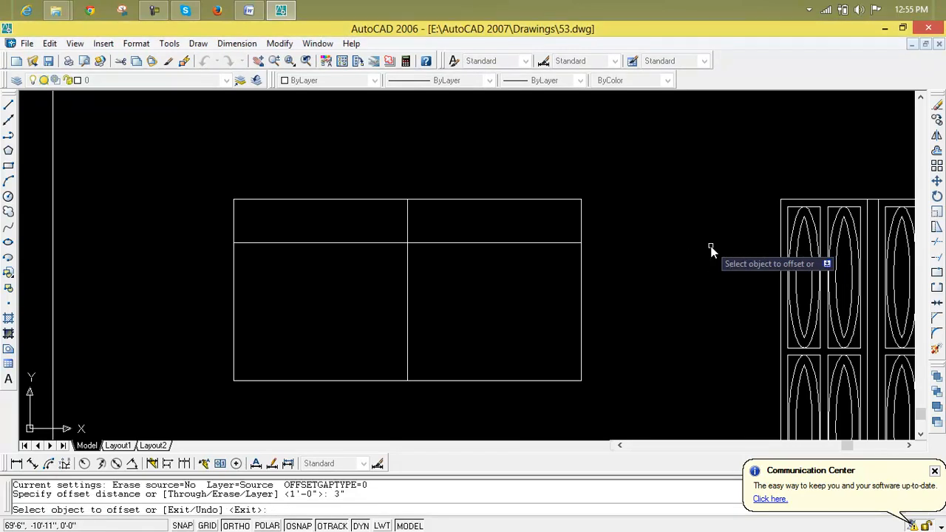
{"action": "left_click", "coordinate": [581, 311]}
{"action": "left_click", "coordinate": [549, 340]}
{"action": "left_click", "coordinate": [542, 380]}
{"action": "left_click", "coordinate": [443, 343]}
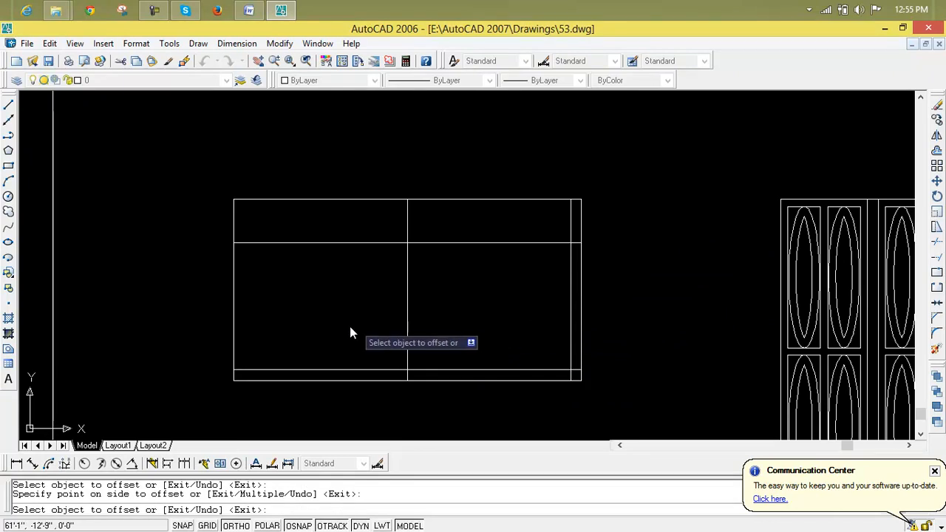
{"action": "left_click", "coordinate": [235, 334]}
{"action": "left_click", "coordinate": [238, 336]}
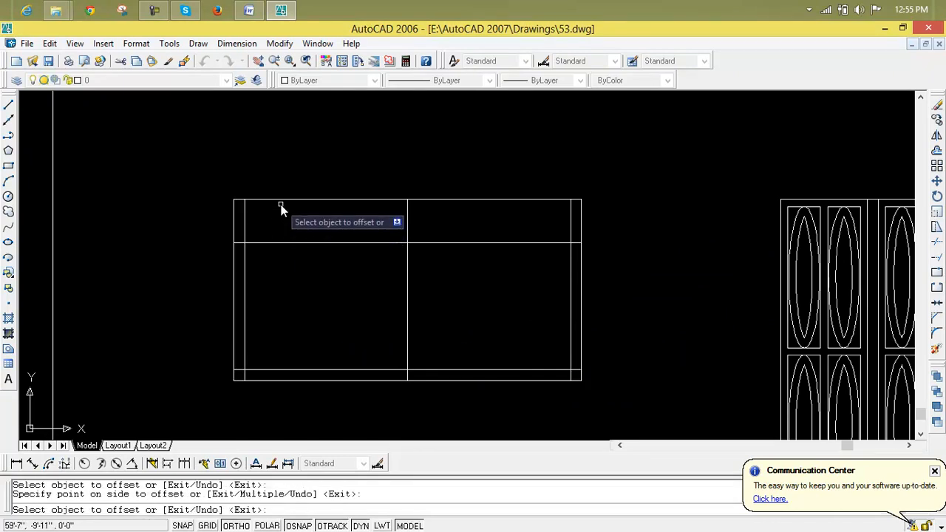
Try offsetting the left window's top edge 3" inward, and erase the offset line
{"action": "left_click", "coordinate": [281, 199]}
{"action": "left_click", "coordinate": [279, 215]}
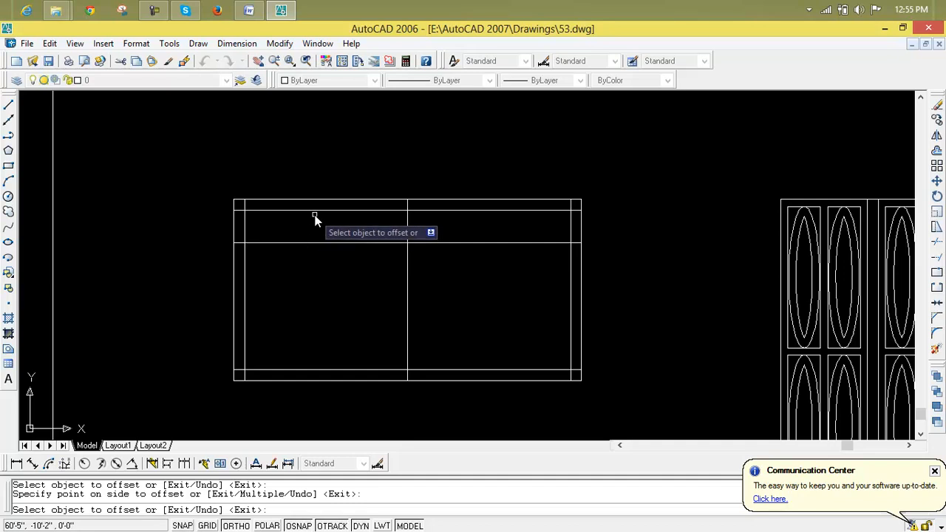
{"action": "key", "text": "Escape"}
{"action": "left_click", "coordinate": [316, 215]}
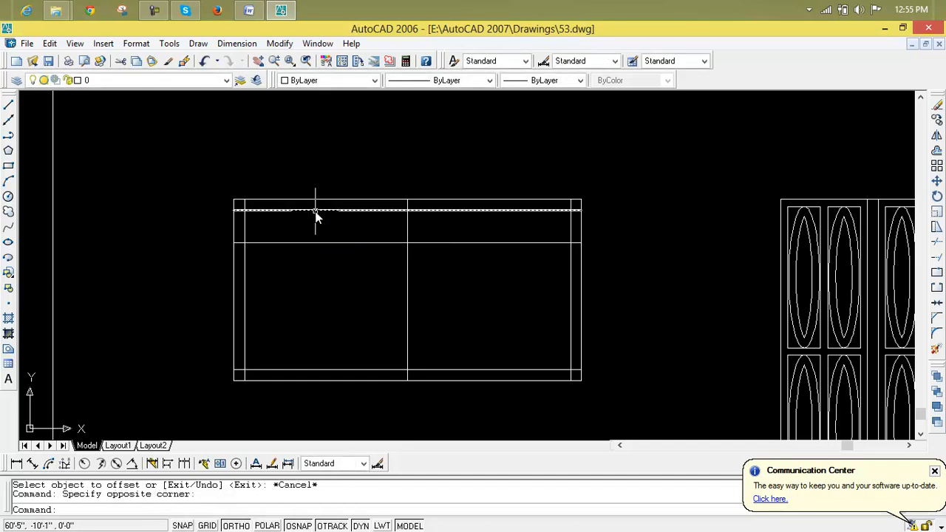
{"action": "left_click", "coordinate": [315, 211]}
{"action": "key", "text": "Delete"}
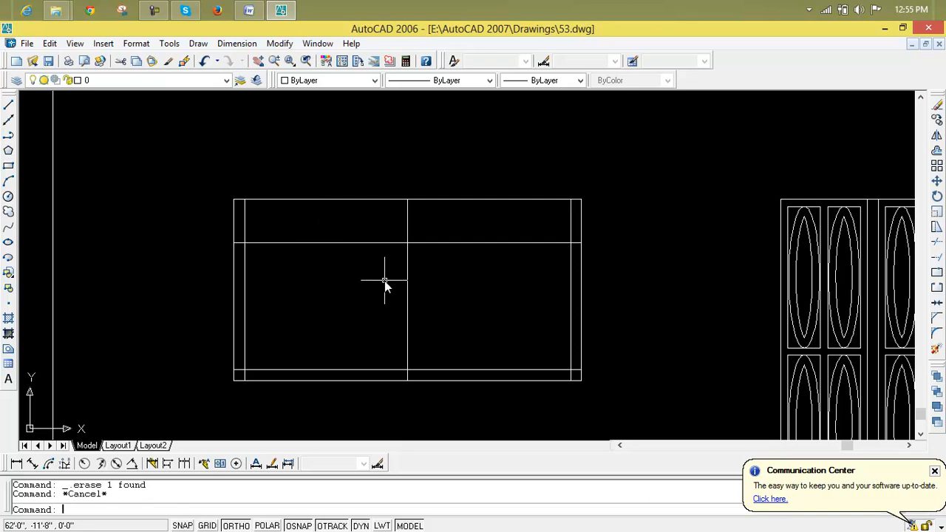
Offset the left window's vertical centre line 1" to both sides to form the mullion
{"action": "type", "text": "o"}
{"action": "key", "text": "Return"}
{"action": "type", "text": "1"}
{"action": "key", "text": "Return"}
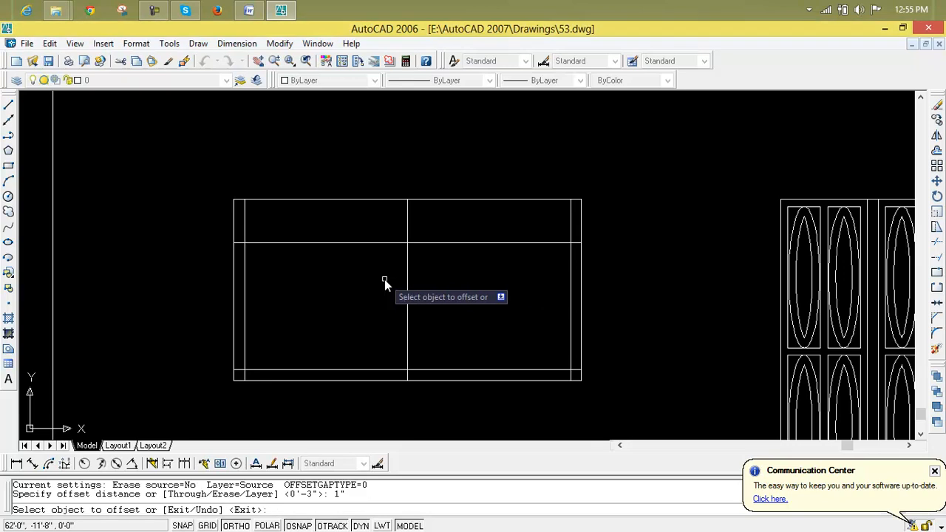
{"action": "left_click", "coordinate": [406, 295]}
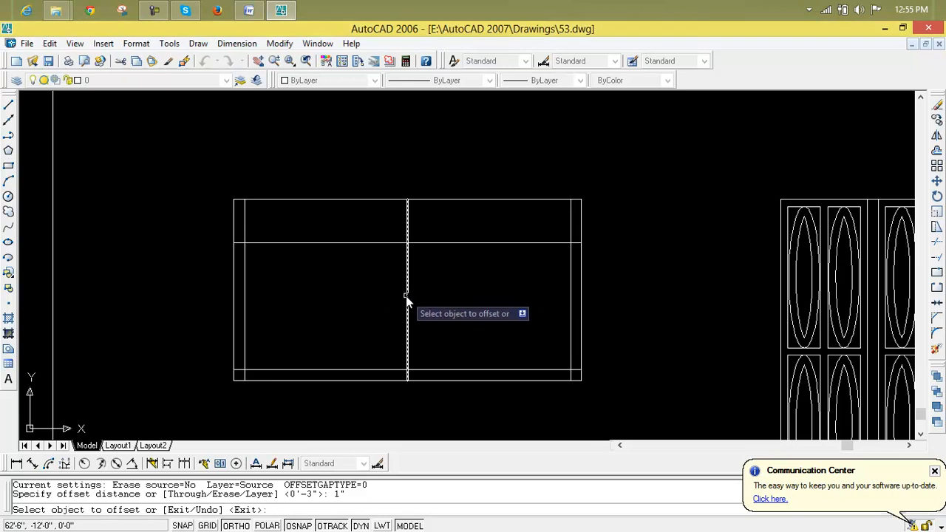
{"action": "left_click", "coordinate": [420, 310]}
{"action": "left_click", "coordinate": [406, 306]}
{"action": "left_click", "coordinate": [378, 306]}
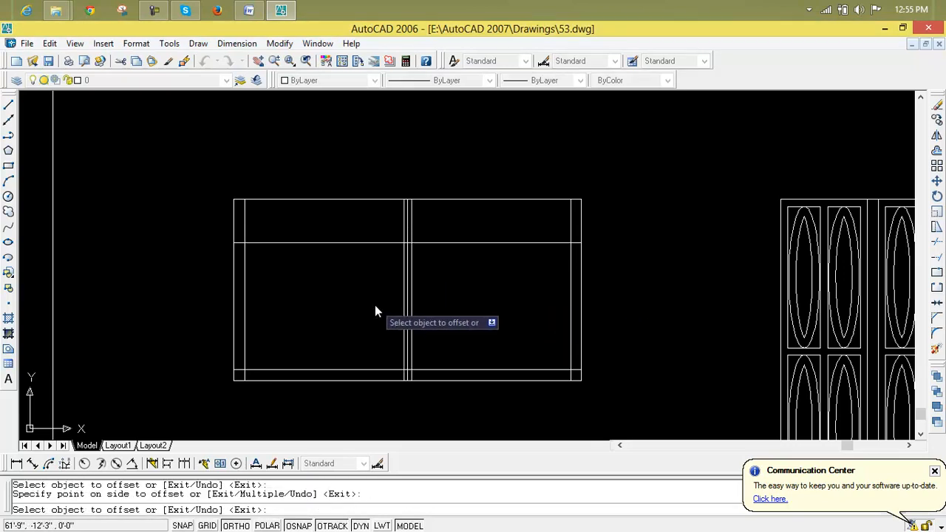
Offset the left window's horizontal transom line 1" both upward and downward
{"action": "left_click", "coordinate": [354, 243]}
{"action": "left_click", "coordinate": [352, 252]}
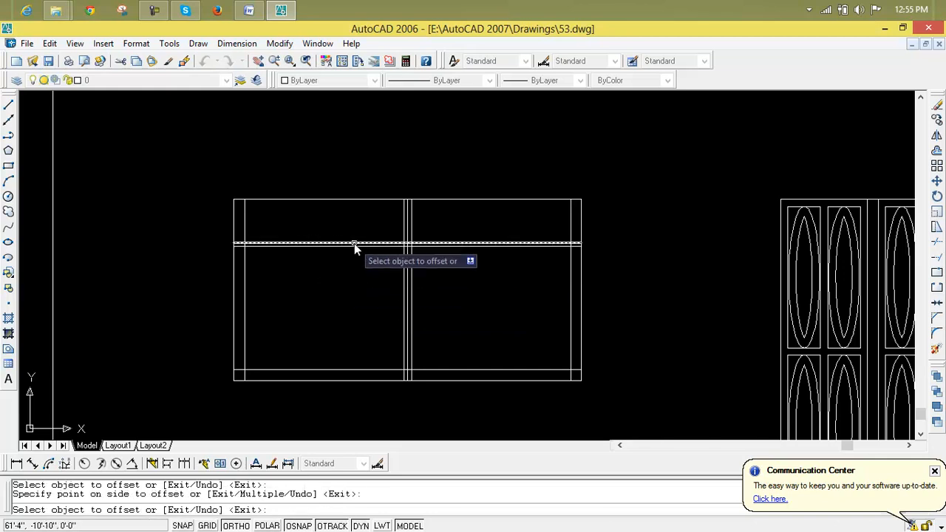
{"action": "left_click", "coordinate": [354, 242]}
{"action": "left_click", "coordinate": [355, 238]}
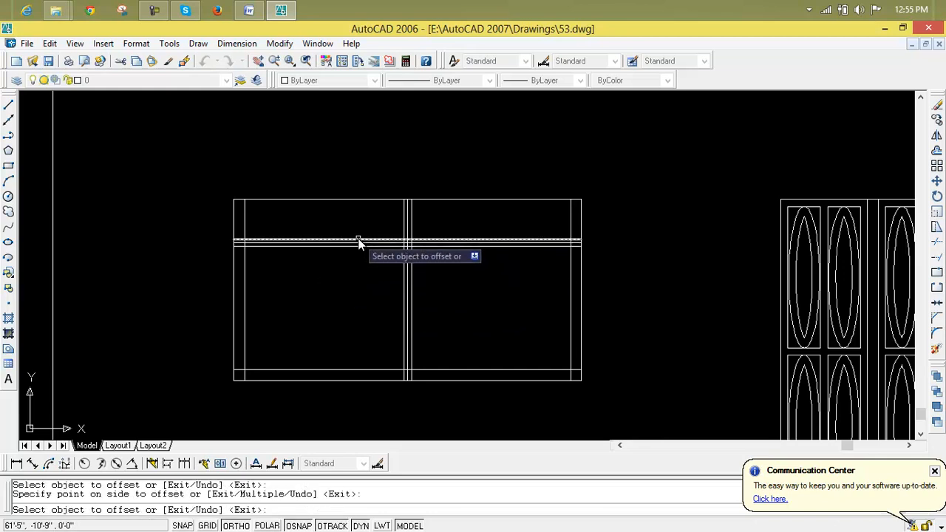
{"action": "scroll", "coordinate": [359, 238], "scroll_direction": "up", "scroll_amount": 3}
{"action": "key", "text": "Escape"}
Erase the original middle lines of the left window's transom and vertical mullion
{"action": "left_click", "coordinate": [372, 263]}
{"action": "left_click", "coordinate": [372, 260]}
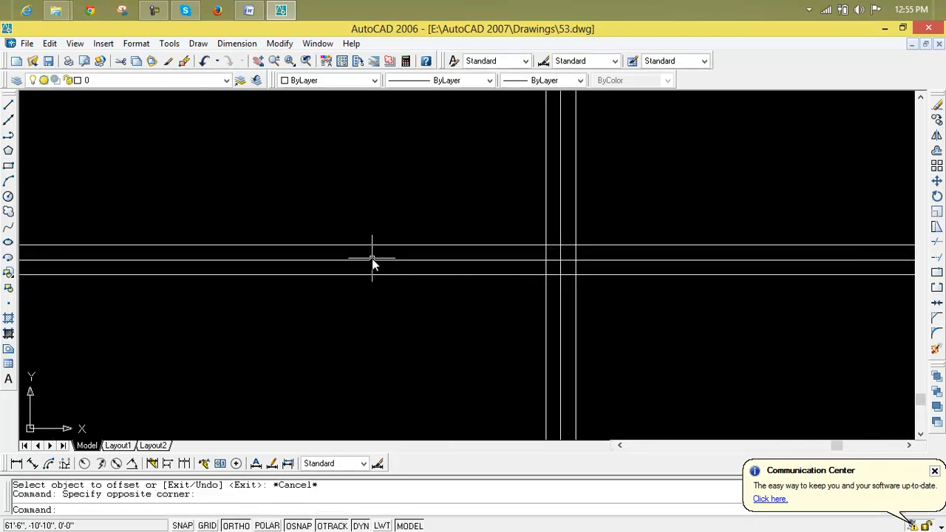
{"action": "key", "text": "Delete"}
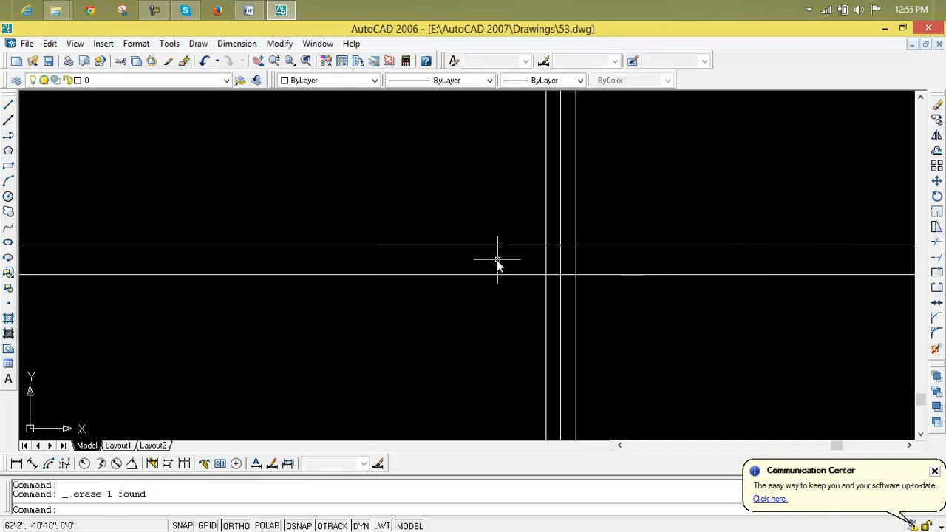
{"action": "left_click", "coordinate": [559, 260]}
{"action": "left_click", "coordinate": [561, 260]}
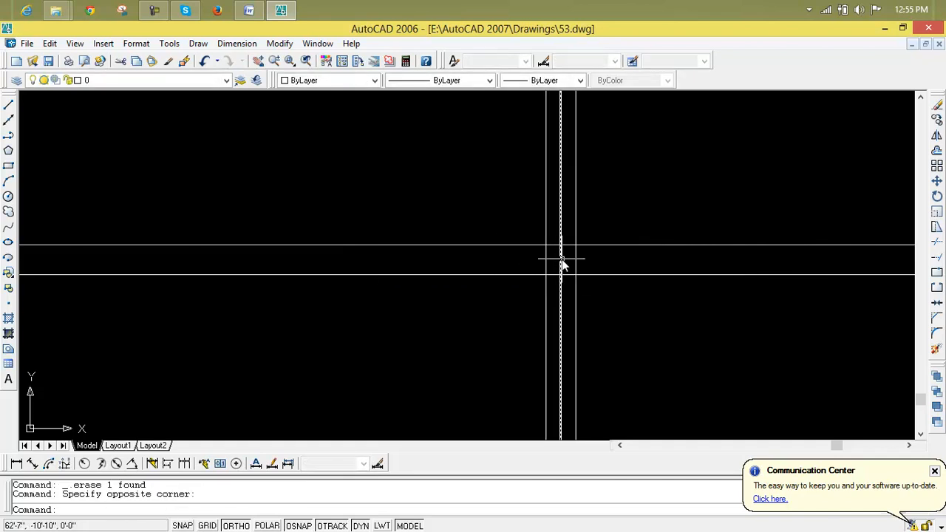
{"action": "key", "text": "Delete"}
Trim the overlapping line segments where the left window's mullion crosses the transom
{"action": "type", "text": "tr"}
{"action": "key", "text": "Return"}
{"action": "key", "text": "Return"}
{"action": "left_click", "coordinate": [566, 237]}
{"action": "left_click", "coordinate": [549, 301]}
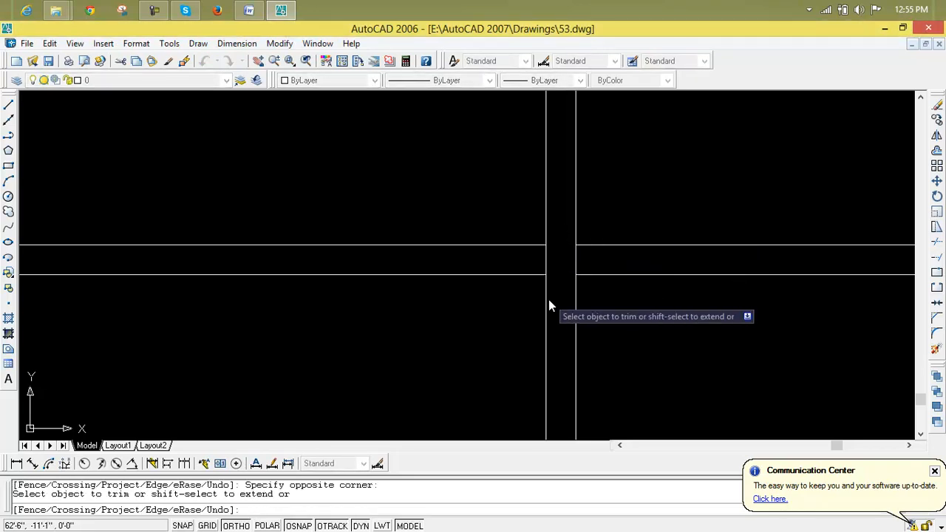
{"action": "left_click", "coordinate": [591, 259]}
{"action": "left_click", "coordinate": [531, 261]}
Trim the overlapping lines where the transom meets the left side of the window frame
{"action": "scroll", "coordinate": [524, 287], "scroll_direction": "down", "scroll_amount": 3}
{"action": "middle_click_drag", "start_coordinate": [523, 307], "coordinate": [499, 270]}
{"action": "scroll", "coordinate": [325, 221], "scroll_direction": "up", "scroll_amount": 4}
{"action": "left_click", "coordinate": [372, 226]}
{"action": "left_click", "coordinate": [371, 323]}
{"action": "left_click", "coordinate": [393, 263]}
{"action": "left_click", "coordinate": [373, 265]}
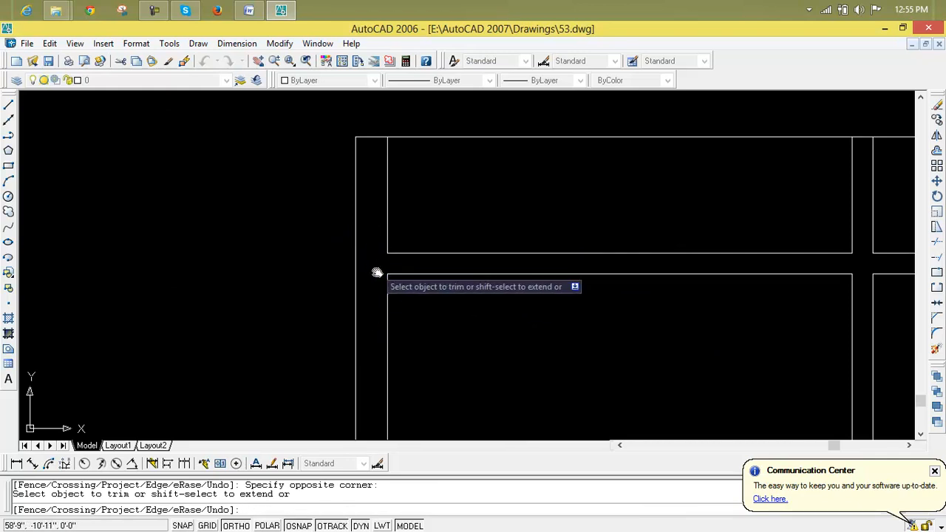
Trim the overlapping frame lines at the left window's lower-left corner
{"action": "scroll", "coordinate": [382, 280], "scroll_direction": "down", "scroll_amount": 4}
{"action": "middle_click_drag", "start_coordinate": [382, 291], "coordinate": [397, 200]}
{"action": "scroll", "coordinate": [401, 272], "scroll_direction": "up", "scroll_amount": 4}
{"action": "left_click", "coordinate": [360, 255]}
{"action": "left_click", "coordinate": [374, 288]}
{"action": "left_click", "coordinate": [372, 281]}
{"action": "left_click", "coordinate": [401, 281]}
Trim the overlaps at the mullion's base and at the left window's lower-right frame corner
{"action": "scroll", "coordinate": [578, 330], "scroll_direction": "down", "scroll_amount": 4}
{"action": "mouse_move", "coordinate": [579, 330]}
{"action": "middle_mouse_down"}
{"action": "mouse_move", "coordinate": [452, 314]}
{"action": "mouse_move", "coordinate": [420, 274]}
{"action": "mouse_move", "coordinate": [442, 258]}
{"action": "middle_mouse_up"}
{"action": "scroll", "coordinate": [395, 249], "scroll_direction": "up", "scroll_amount": 5}
{"action": "scroll", "coordinate": [468, 343], "scroll_direction": "up", "scroll_amount": 3}
{"action": "left_click", "coordinate": [453, 292]}
{"action": "left_click", "coordinate": [347, 291]}
{"action": "scroll", "coordinate": [346, 291], "scroll_direction": "down", "scroll_amount": 6}
{"action": "middle_click_drag", "start_coordinate": [468, 303], "coordinate": [417, 311]}
{"action": "scroll", "coordinate": [418, 311], "scroll_direction": "up", "scroll_amount": 3}
{"action": "left_click", "coordinate": [402, 268]}
{"action": "left_click", "coordinate": [362, 304]}
Trim the overlapping lines at the transom's right end and finish trimming
{"action": "scroll", "coordinate": [343, 311], "scroll_direction": "down", "scroll_amount": 4}
{"action": "middle_click_drag", "start_coordinate": [343, 311], "coordinate": [384, 433]}
{"action": "scroll", "coordinate": [385, 263], "scroll_direction": "up", "scroll_amount": 3}
{"action": "left_click", "coordinate": [425, 186]}
{"action": "left_click", "coordinate": [425, 258]}
{"action": "scroll", "coordinate": [427, 270], "scroll_direction": "down", "scroll_amount": 4}
{"action": "scroll", "coordinate": [428, 281], "scroll_direction": "up", "scroll_amount": 5}
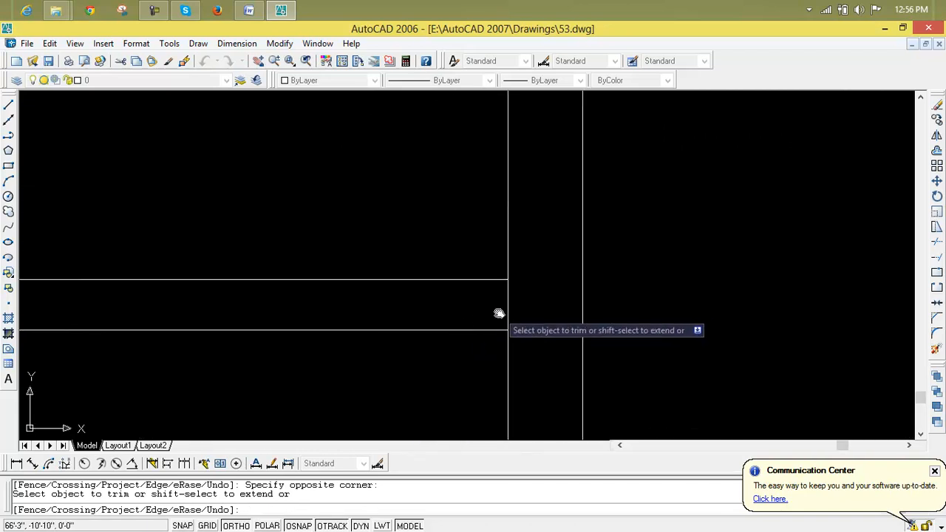
{"action": "scroll", "coordinate": [492, 313], "scroll_direction": "down", "scroll_amount": 4}
{"action": "mouse_move", "coordinate": [395, 337]}
{"action": "middle_mouse_down"}
{"action": "mouse_move", "coordinate": [691, 344]}
{"action": "mouse_move", "coordinate": [507, 298]}
{"action": "middle_mouse_up"}
{"action": "scroll", "coordinate": [691, 344], "scroll_direction": "down", "scroll_amount": 4}
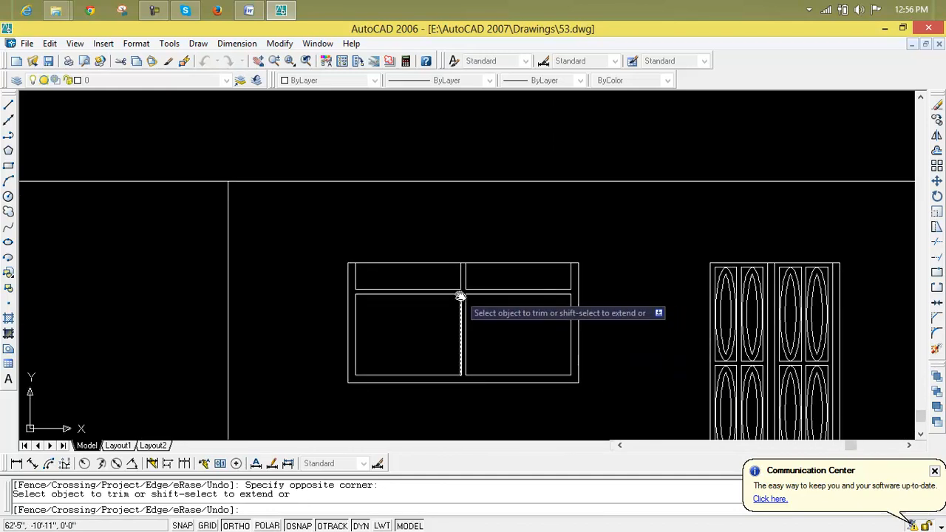
{"action": "key", "text": "Escape"}
{"action": "key", "text": "Escape"}
{"action": "key", "text": "Escape"}
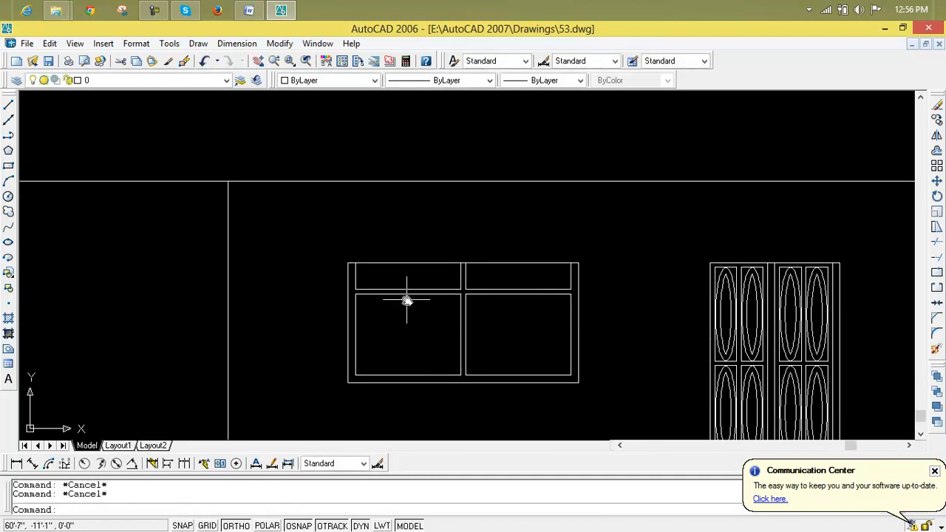
Draw a vertical dividing line between the midpoints of the lower-left pane's top and bottom edges
{"action": "scroll", "coordinate": [407, 300], "scroll_direction": "up", "scroll_amount": 2}
{"action": "scroll", "coordinate": [407, 300], "scroll_direction": "up", "scroll_amount": 1}
{"action": "type", "text": "l"}
{"action": "key", "text": "Return"}
{"action": "left_click", "coordinate": [407, 291]}
{"action": "middle_click_drag", "start_coordinate": [412, 369], "coordinate": [414, 264]}
{"action": "scroll", "coordinate": [413, 333], "scroll_direction": "up", "scroll_amount": 5}
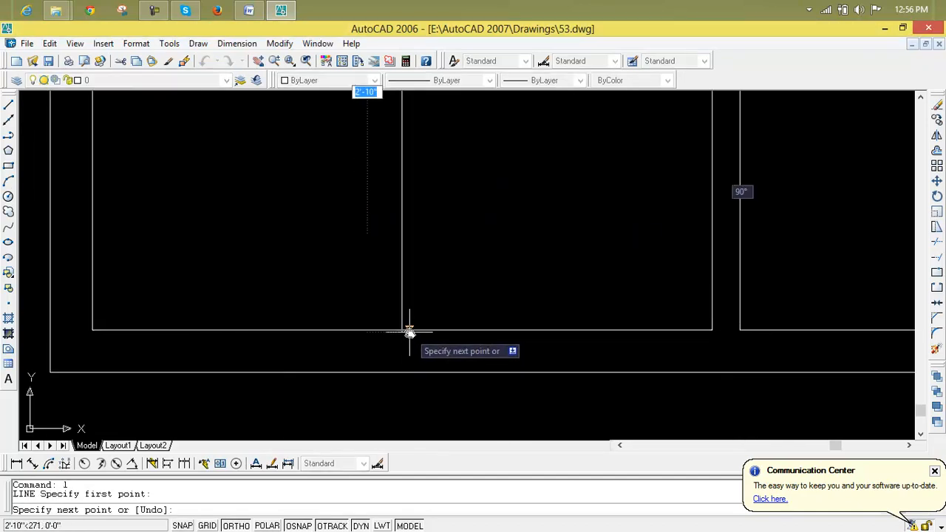
{"action": "left_click", "coordinate": [402, 330]}
{"action": "key", "text": "Return"}
Draw a vertical dividing line between the midpoints of the lower-right pane's top and bottom edges
{"action": "scroll", "coordinate": [592, 306], "scroll_direction": "down", "scroll_amount": 5}
{"action": "middle_click_drag", "start_coordinate": [592, 306], "coordinate": [424, 342]}
{"action": "key", "text": "Return"}
{"action": "left_click", "coordinate": [604, 160]}
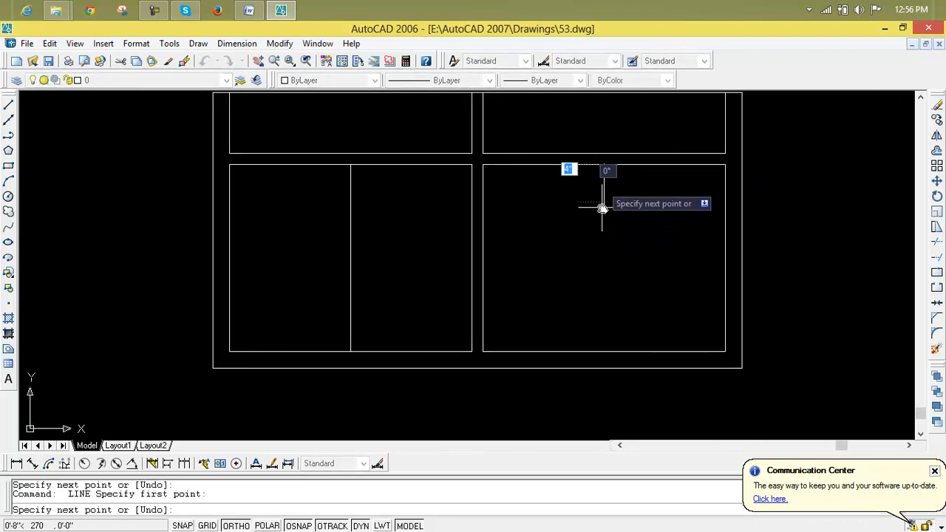
{"action": "left_click", "coordinate": [603, 352]}
{"action": "key", "text": "Return"}
{"action": "scroll", "coordinate": [609, 307], "scroll_direction": "down", "scroll_amount": 5}
{"action": "middle_click_drag", "start_coordinate": [605, 308], "coordinate": [564, 309]}
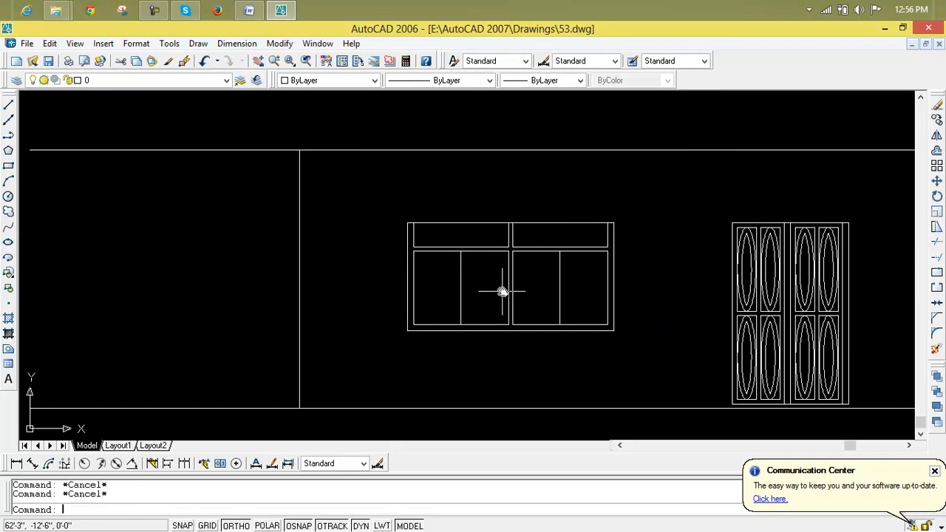
Offset the lower-right pane's vertical dividing line by 1" to both sides
{"action": "type", "text": "o"}
{"action": "key", "text": "Return"}
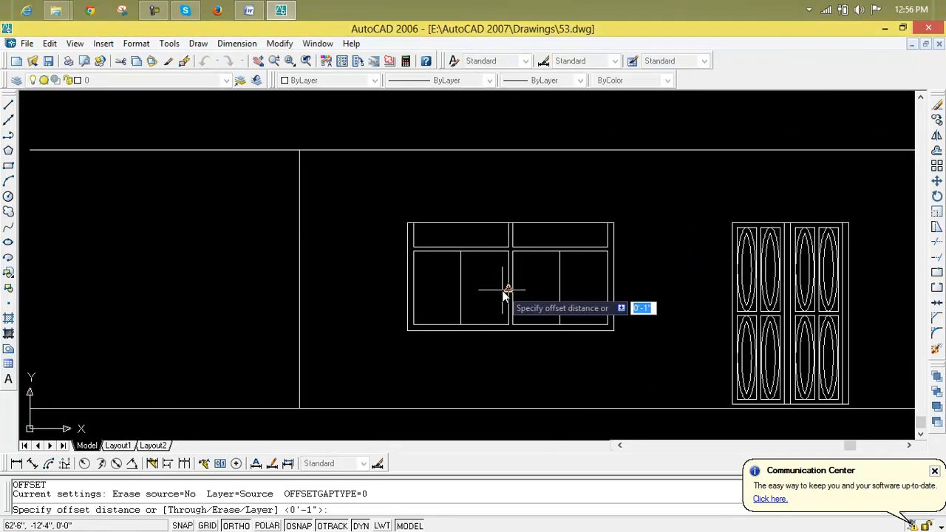
{"action": "key", "text": "Return"}
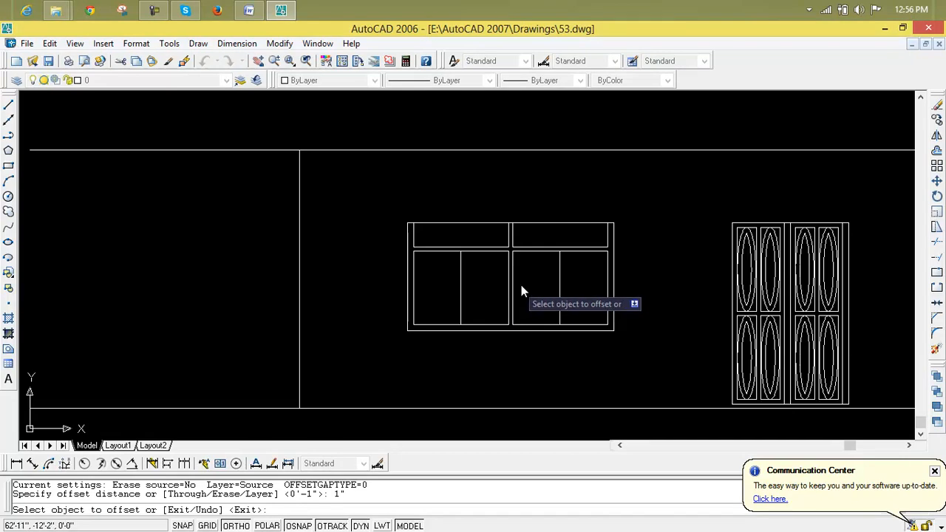
{"action": "scroll", "coordinate": [531, 287], "scroll_direction": "up", "scroll_amount": 5}
{"action": "left_click", "coordinate": [614, 300]}
{"action": "left_click", "coordinate": [635, 310]}
{"action": "left_click", "coordinate": [614, 310]}
{"action": "left_click", "coordinate": [596, 310]}
Offset the lower-left pane's vertical dividing line to both sides at the same distance and end the offset
{"action": "left_click", "coordinate": [327, 299]}
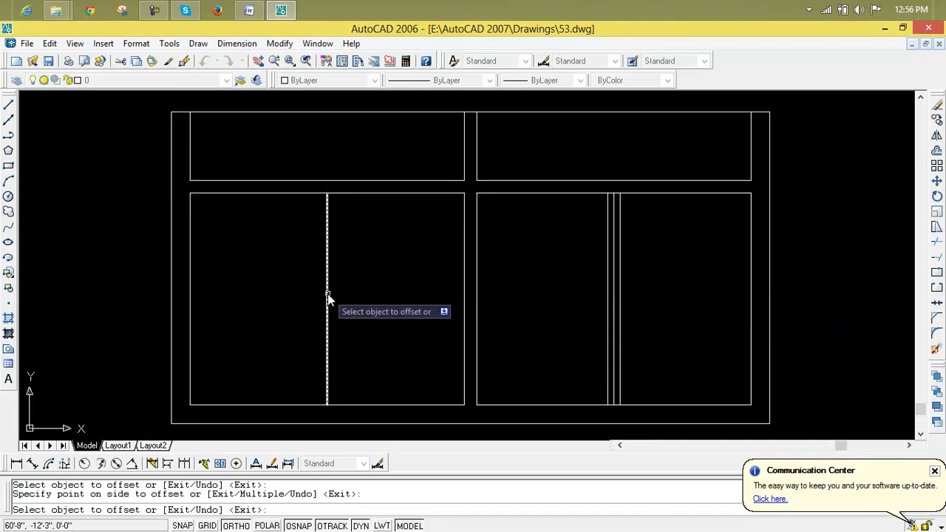
{"action": "left_click", "coordinate": [349, 302]}
{"action": "left_click", "coordinate": [326, 308]}
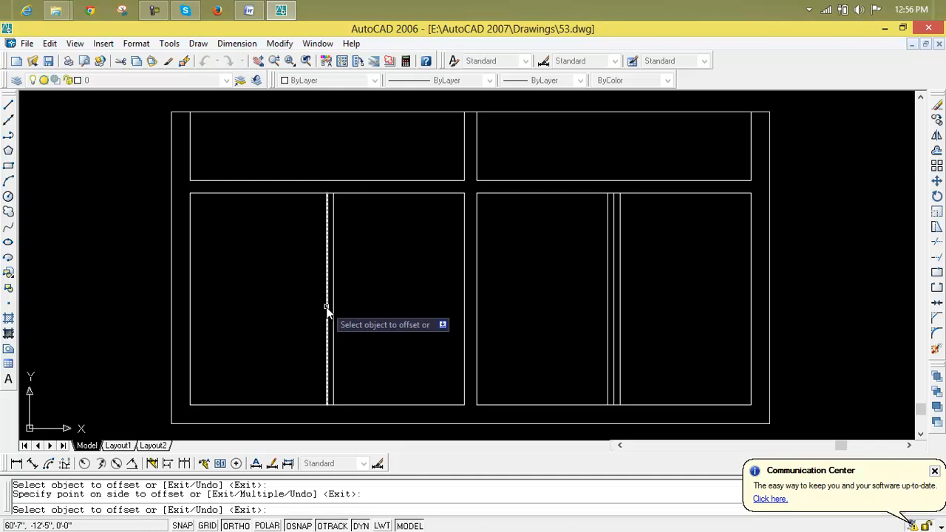
{"action": "left_click", "coordinate": [300, 305]}
{"action": "key", "text": "Escape"}
{"action": "key", "text": "Escape"}
{"action": "key", "text": "Escape"}
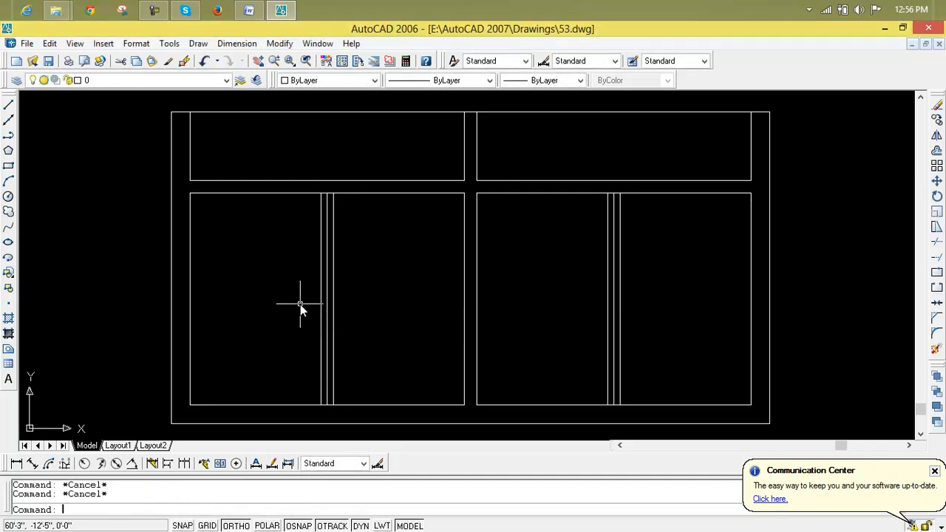
{"action": "type", "text": "tr"}
{"action": "key", "text": "Return"}
{"action": "key", "text": "Return"}
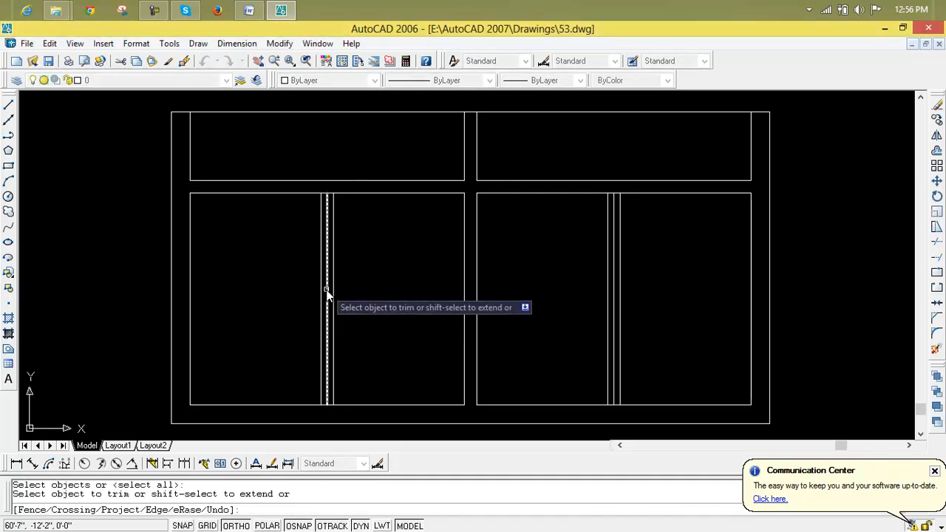
{"action": "key", "text": "Escape"}
{"action": "key", "text": "Escape"}
{"action": "key", "text": "Escape"}
{"action": "type", "text": "tr"}
{"action": "key", "text": "Return"}
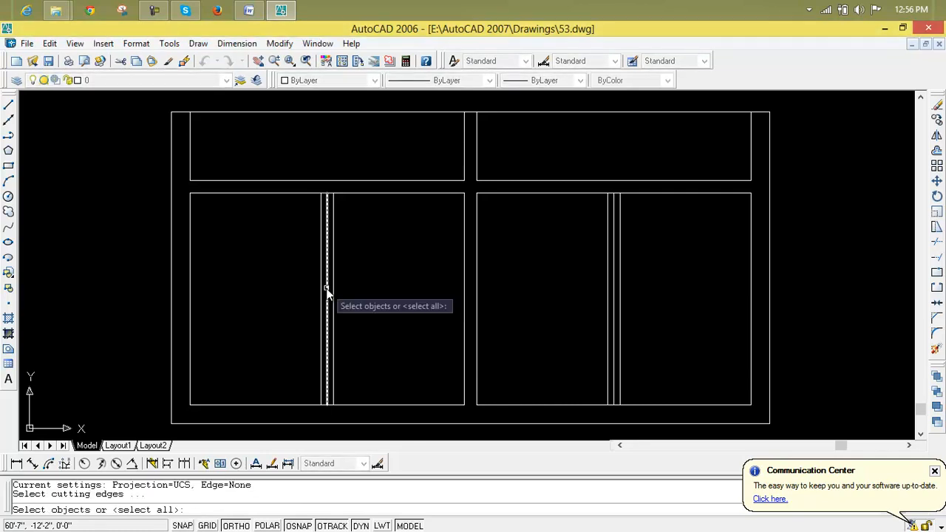
{"action": "key", "text": "Escape"}
Delete the original center dividing lines in both lower panes, keeping the offset pairs
{"action": "left_click", "coordinate": [326, 292]}
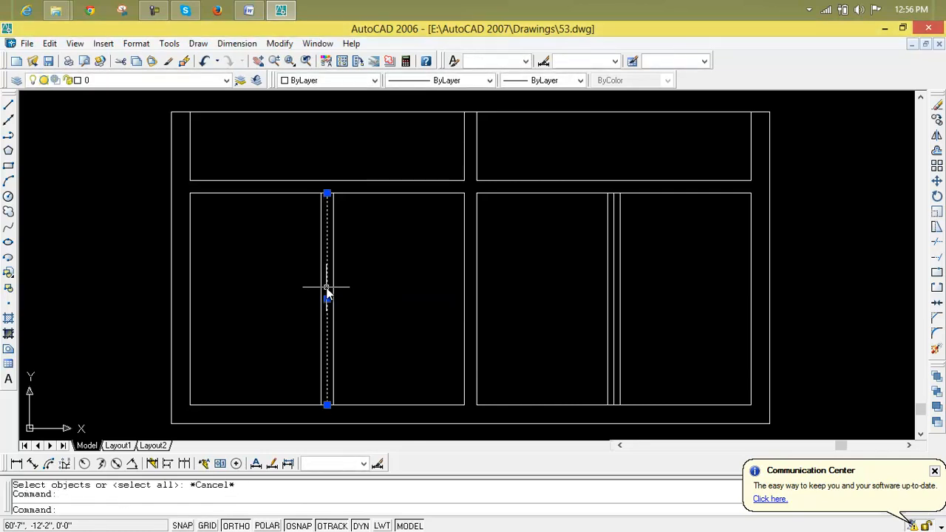
{"action": "key", "text": "Delete"}
{"action": "left_click", "coordinate": [614, 292]}
{"action": "key", "text": "Delete"}
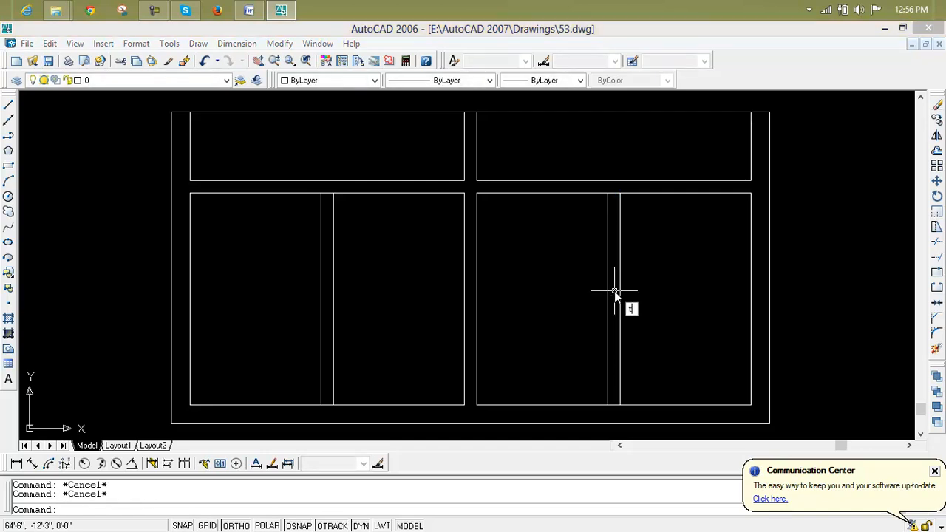
Trim the lower panes' top edge between the offset divider lines in both panes and finish trimming
{"action": "type", "text": "tr"}
{"action": "key", "text": "Return"}
{"action": "key", "text": "Return"}
{"action": "scroll", "coordinate": [620, 201], "scroll_direction": "up", "scroll_amount": 4}
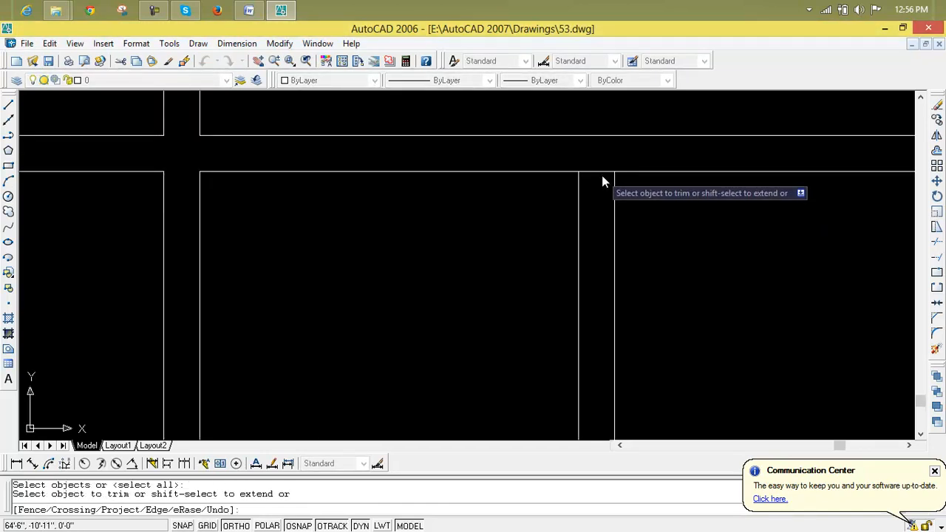
{"action": "left_click", "coordinate": [602, 177]}
{"action": "scroll", "coordinate": [404, 222], "scroll_direction": "down", "scroll_amount": 4}
{"action": "scroll", "coordinate": [240, 265], "scroll_direction": "up", "scroll_amount": 4}
{"action": "left_click", "coordinate": [452, 221]}
{"action": "scroll", "coordinate": [453, 258], "scroll_direction": "down", "scroll_amount": 5}
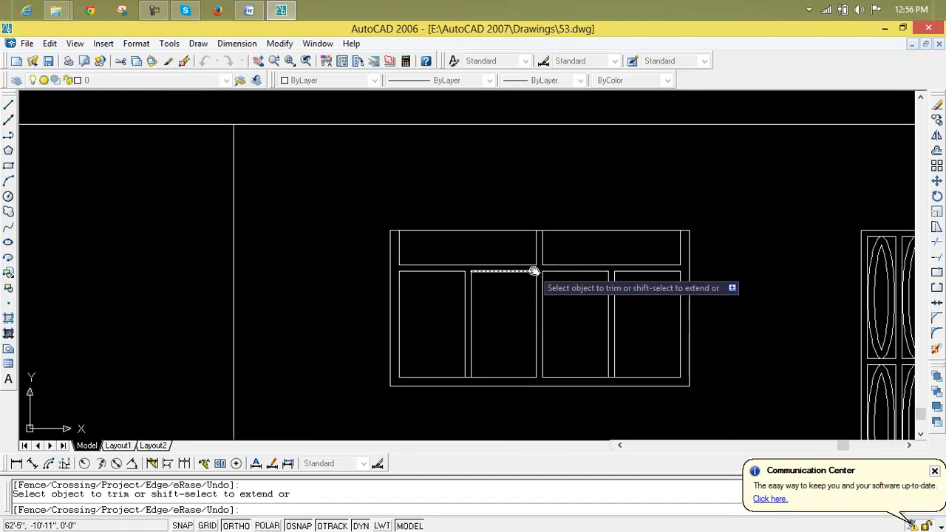
{"action": "key", "text": "Escape"}
{"action": "key", "text": "Escape"}
{"action": "scroll", "coordinate": [555, 281], "scroll_direction": "down", "scroll_amount": 2}
{"action": "mouse_move", "coordinate": [559, 287]}
{"action": "middle_mouse_down"}
{"action": "mouse_move", "coordinate": [444, 218]}
{"action": "mouse_move", "coordinate": [331, 245]}
{"action": "middle_mouse_up"}
{"action": "scroll", "coordinate": [282, 221], "scroll_direction": "up", "scroll_amount": 3}
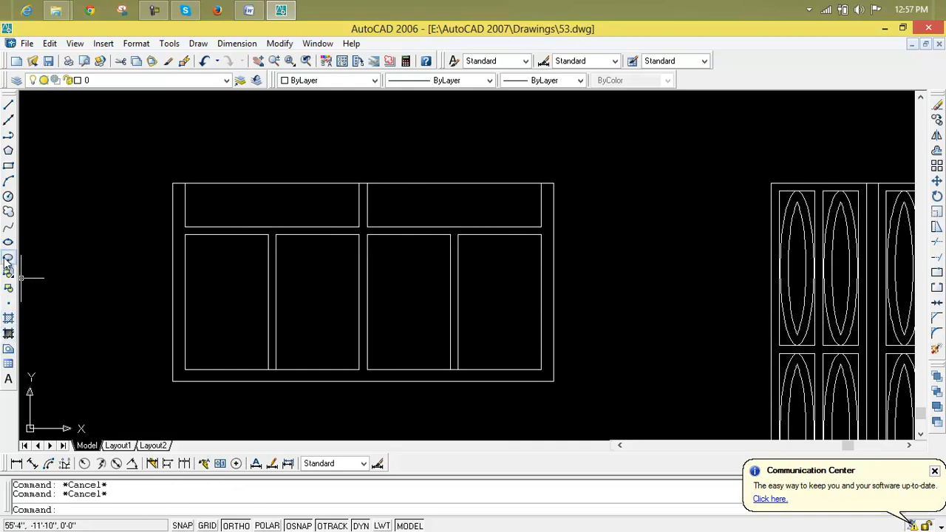
{"action": "left_click", "coordinate": [10, 181]}
{"action": "scroll", "coordinate": [190, 221], "scroll_direction": "up", "scroll_amount": 5}
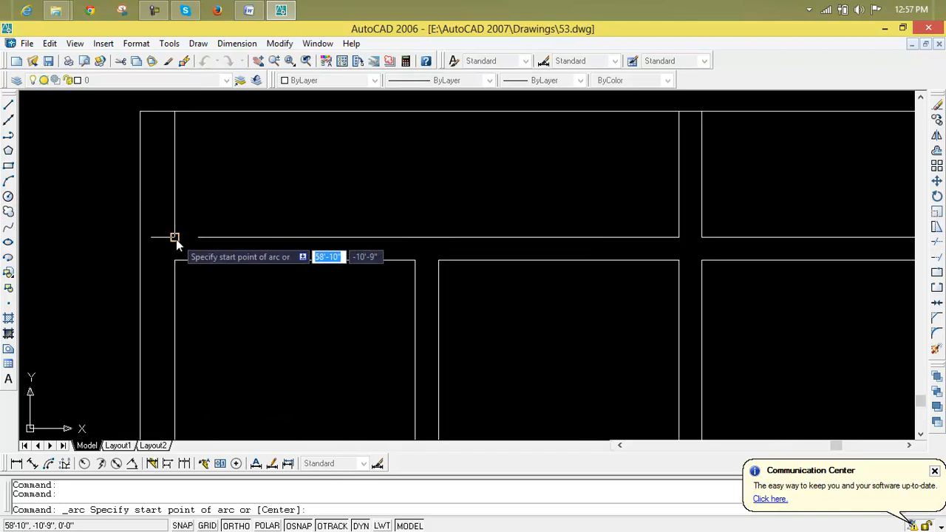
{"action": "left_click", "coordinate": [175, 238]}
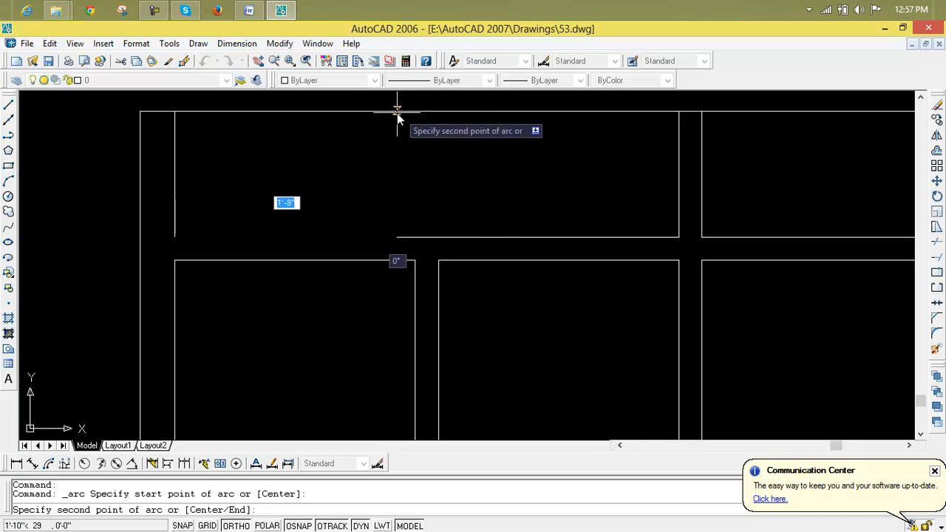
{"action": "key", "text": "Escape"}
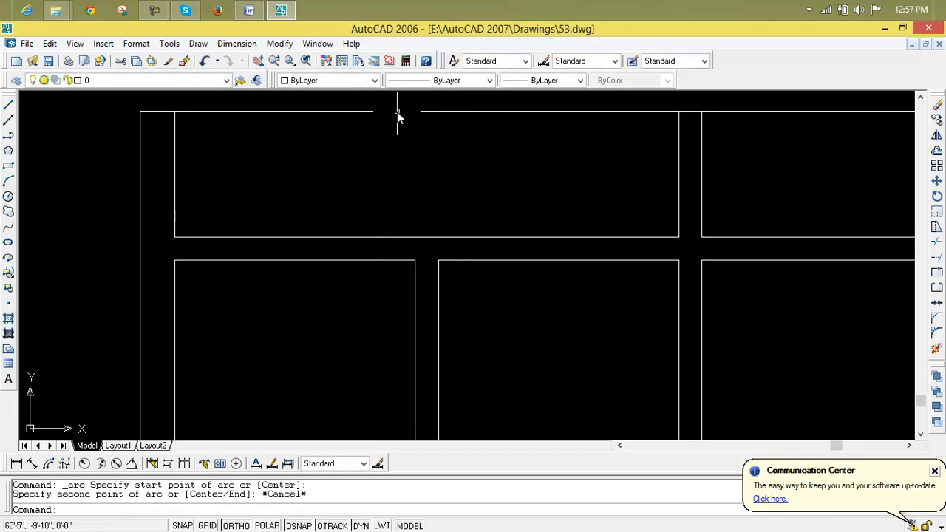
Draw a line along the top of the upper-left pane, between its two vertical frame lines
{"action": "type", "text": "l"}
{"action": "key", "text": "Return"}
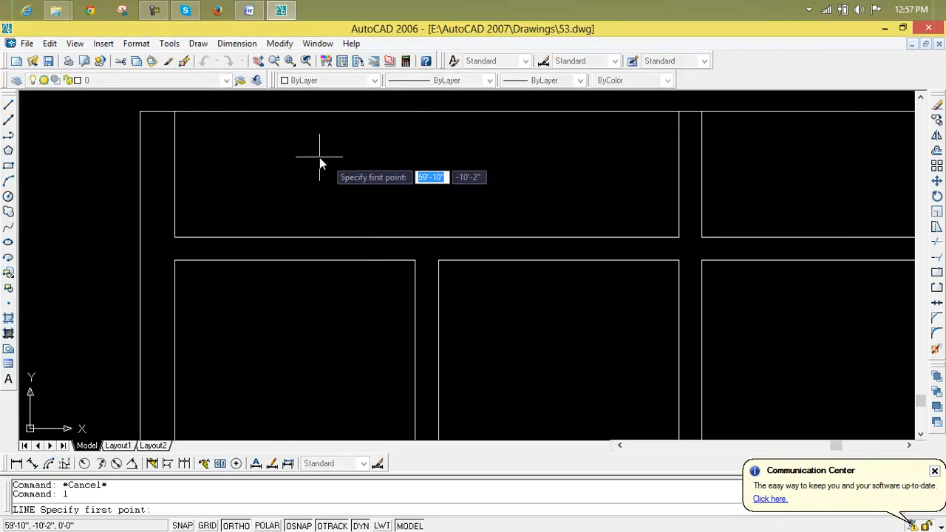
{"action": "left_click", "coordinate": [177, 115]}
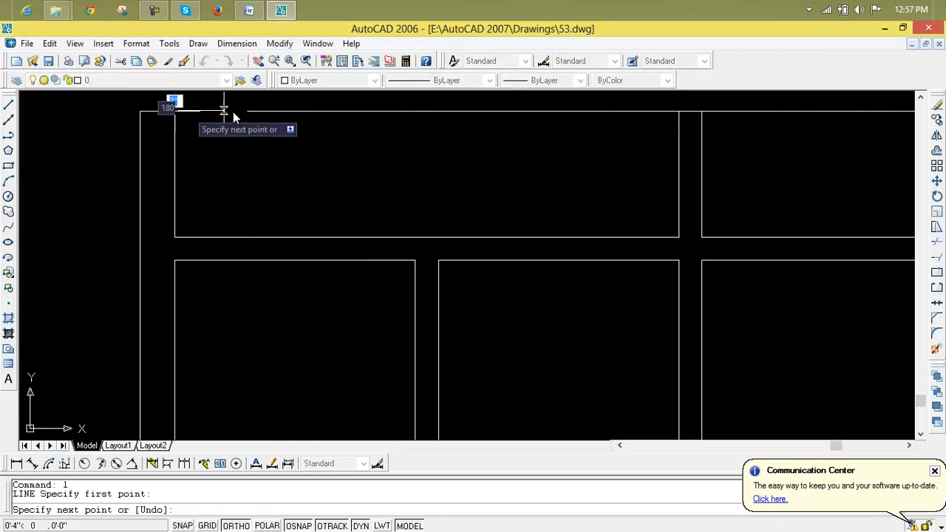
{"action": "left_click", "coordinate": [678, 111]}
{"action": "key", "text": "Return"}
Draw a line along the top of the upper-right pane, between its two vertical frame lines
{"action": "scroll", "coordinate": [680, 111], "scroll_direction": "down", "scroll_amount": 2}
{"action": "middle_click_drag", "start_coordinate": [711, 154], "coordinate": [311, 220]}
{"action": "key", "text": "Return"}
{"action": "left_click", "coordinate": [305, 197]}
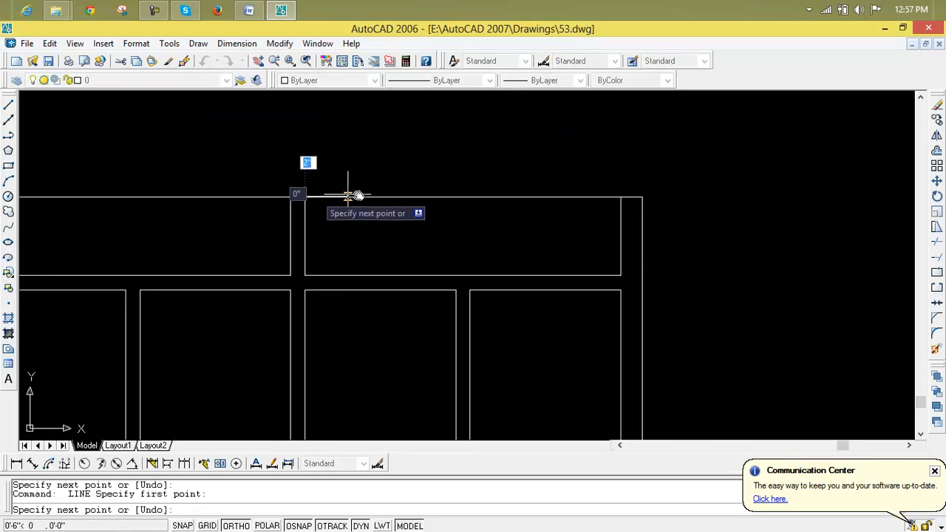
{"action": "left_click", "coordinate": [620, 196]}
{"action": "key", "text": "Return"}
{"action": "scroll", "coordinate": [543, 215], "scroll_direction": "down", "scroll_amount": 2}
{"action": "middle_click_drag", "start_coordinate": [543, 215], "coordinate": [618, 234]}
{"action": "key", "text": "Escape"}
{"action": "key", "text": "Escape"}
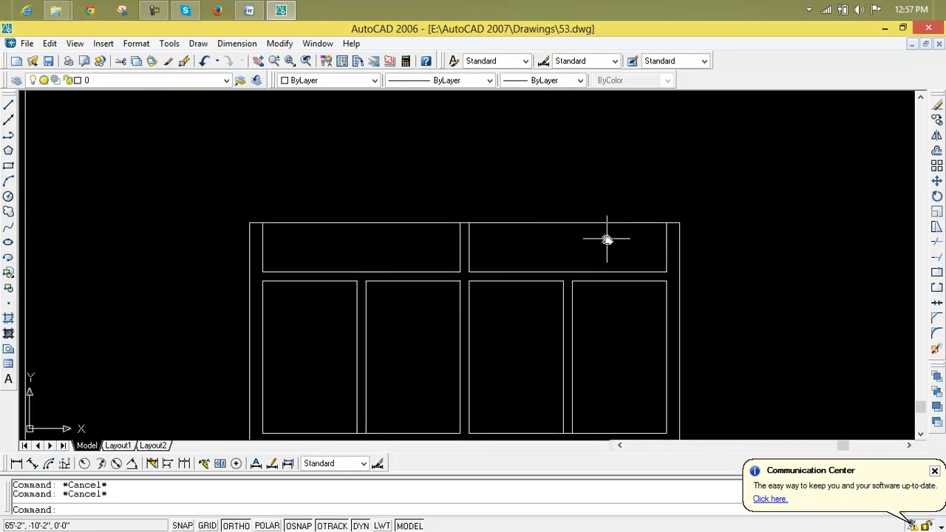
Draw a three-point arc in the upper-left pane from its lower-left corner through the top edge's midpoint to its lower-right corner
{"action": "type", "text": "arc"}
{"action": "key", "text": "Return"}
{"action": "scroll", "coordinate": [263, 275], "scroll_direction": "up", "scroll_amount": 3}
{"action": "scroll", "coordinate": [264, 275], "scroll_direction": "up", "scroll_amount": 1}
{"action": "left_click", "coordinate": [261, 268]}
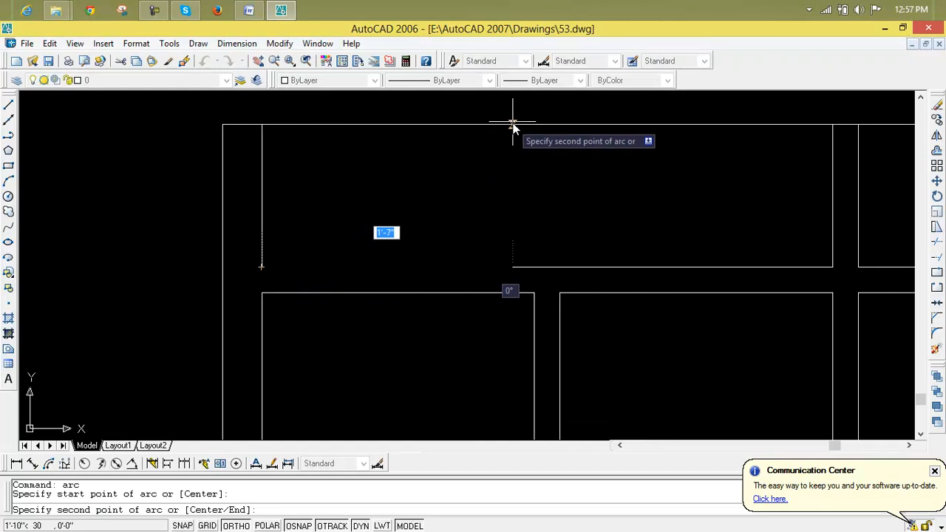
{"action": "left_click", "coordinate": [550, 128]}
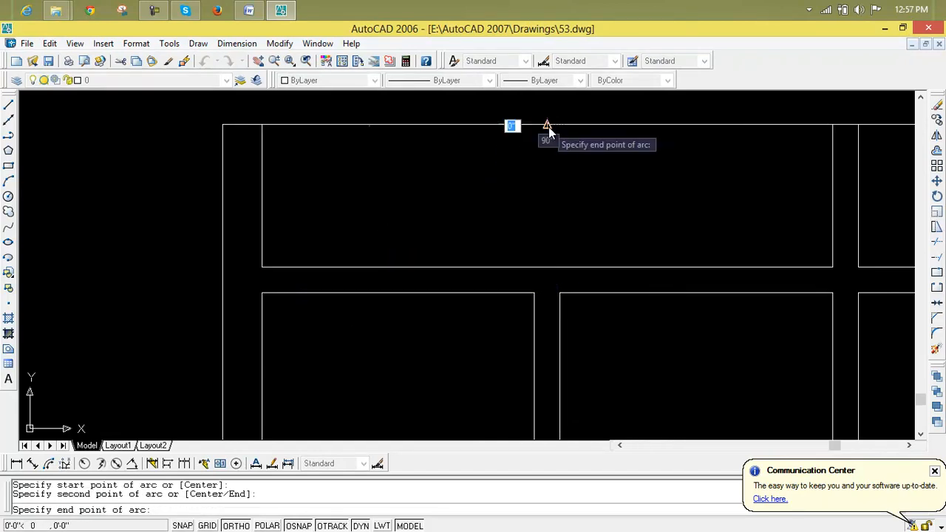
{"action": "left_click", "coordinate": [832, 267]}
Draw a matching three-point arc in the upper-right pane between its lower corners through the top edge's midpoint
{"action": "scroll", "coordinate": [834, 271], "scroll_direction": "down", "scroll_amount": 2}
{"action": "mouse_move", "coordinate": [616, 250]}
{"action": "middle_mouse_down"}
{"action": "mouse_move", "coordinate": [450, 273]}
{"action": "mouse_move", "coordinate": [309, 275]}
{"action": "middle_mouse_up"}
{"action": "key", "text": "Return"}
{"action": "scroll", "coordinate": [321, 281], "scroll_direction": "up", "scroll_amount": 3}
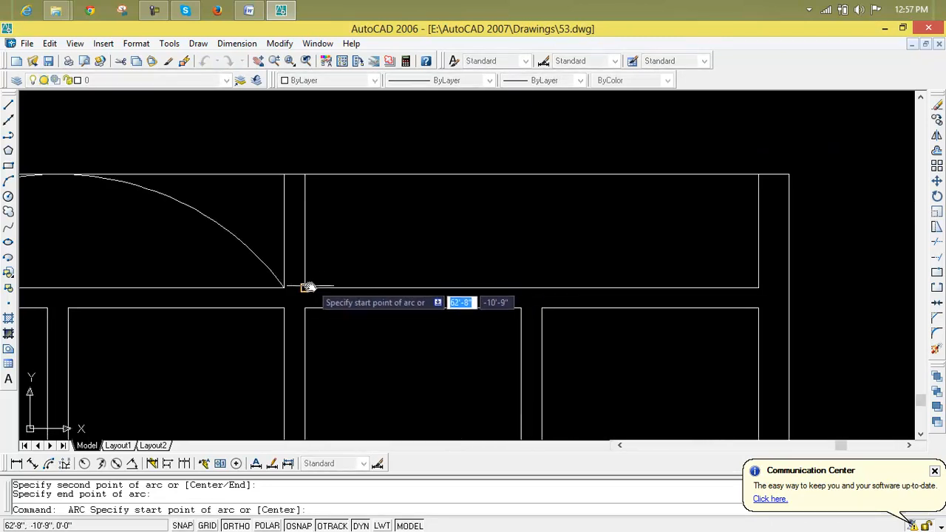
{"action": "left_click", "coordinate": [305, 287]}
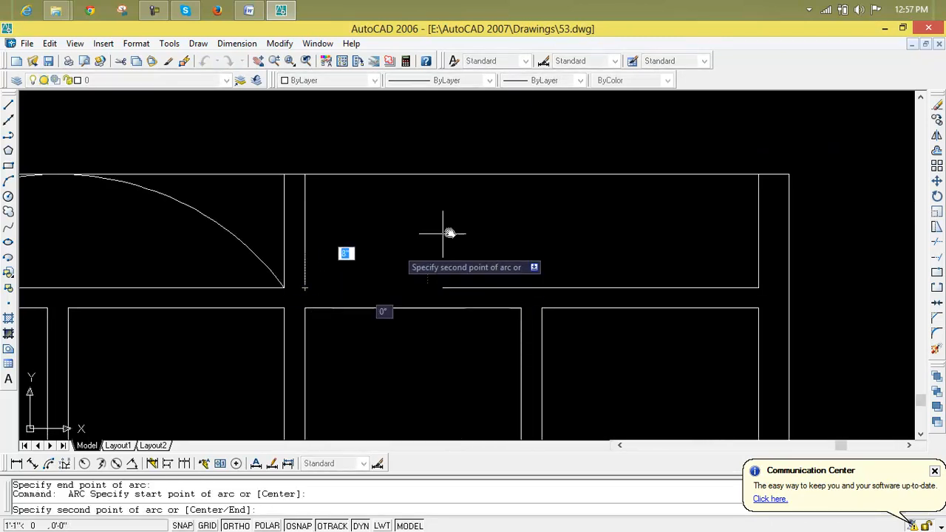
{"action": "left_click", "coordinate": [531, 175]}
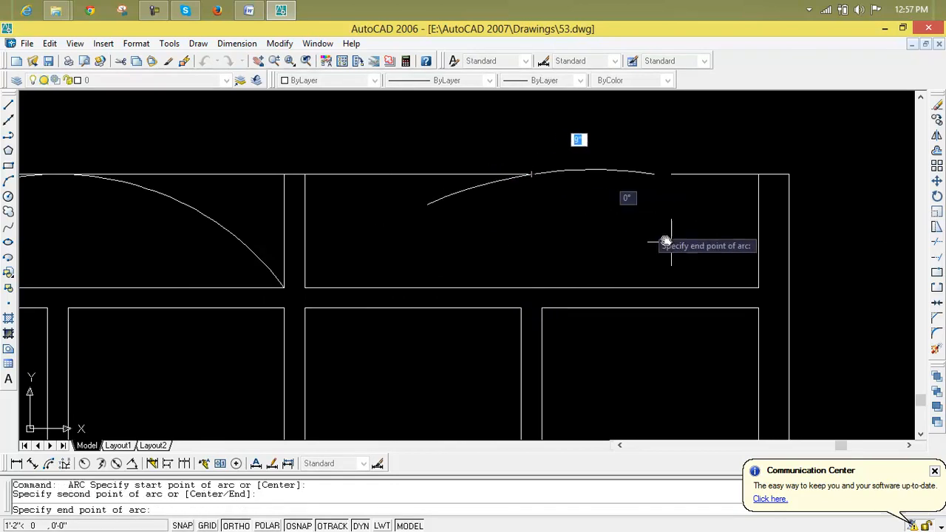
{"action": "left_click", "coordinate": [758, 288]}
{"action": "key", "text": "Return"}
{"action": "scroll", "coordinate": [625, 300], "scroll_direction": "down", "scroll_amount": 3}
{"action": "middle_click_drag", "start_coordinate": [625, 300], "coordinate": [781, 348]}
{"action": "key", "text": "Escape"}
{"action": "key", "text": "Escape"}
Offset the arcs in both upper panes inward by 2"
{"action": "middle_click_drag", "start_coordinate": [629, 266], "coordinate": [583, 150]}
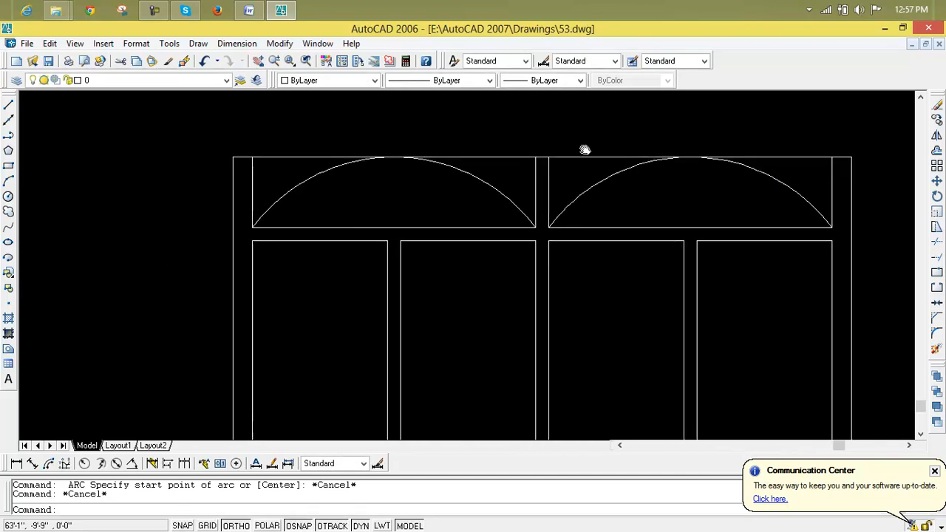
{"action": "type", "text": "o"}
{"action": "key", "text": "Return"}
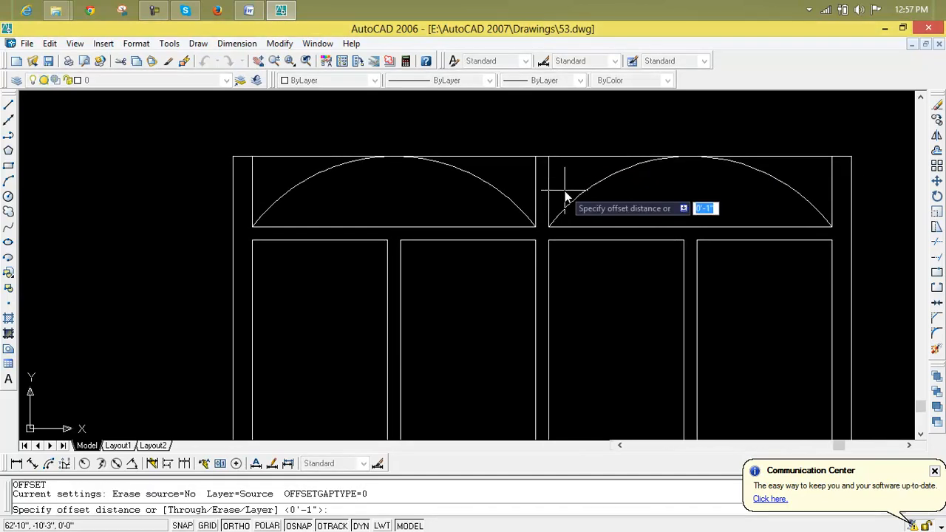
{"action": "type", "text": "2"}
{"action": "key", "text": "Return"}
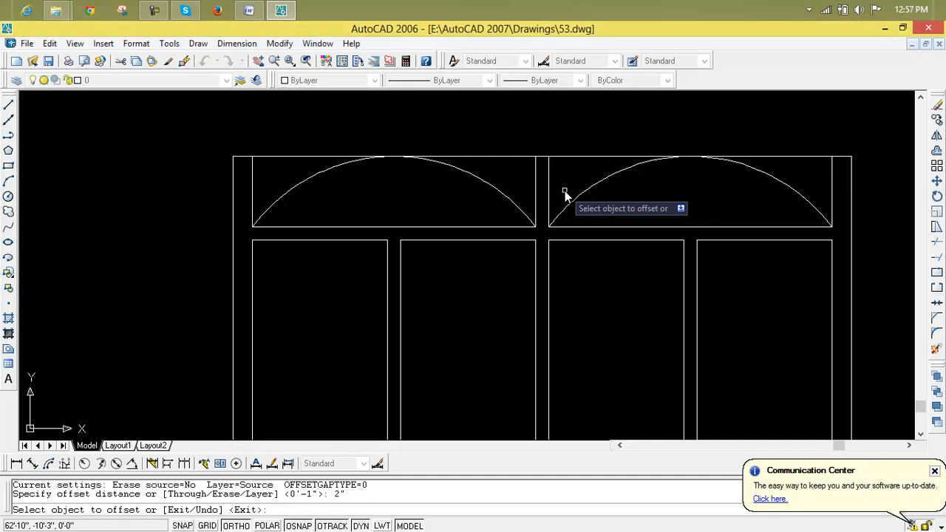
{"action": "left_click", "coordinate": [507, 202]}
{"action": "left_click", "coordinate": [501, 213]}
{"action": "left_click", "coordinate": [632, 167]}
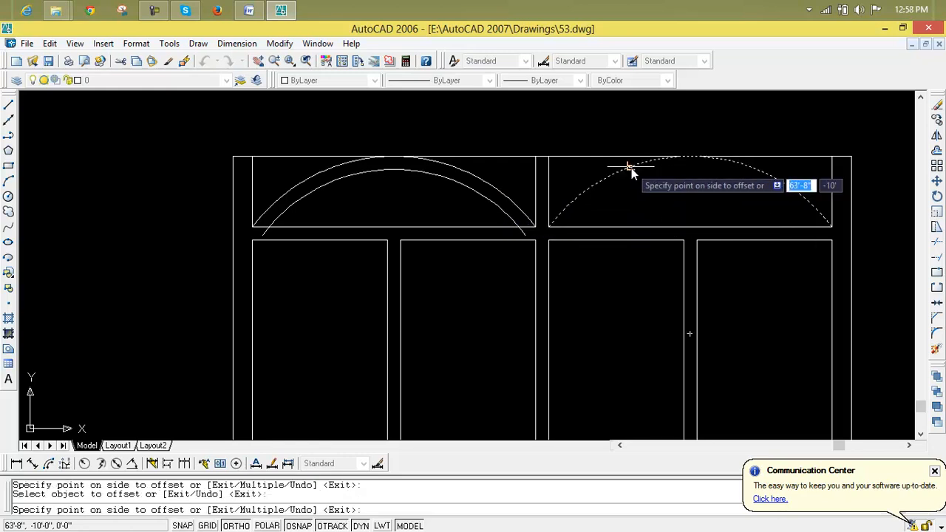
{"action": "left_click", "coordinate": [638, 199]}
{"action": "key", "text": "Escape"}
{"action": "key", "text": "Escape"}
{"action": "key", "text": "Escape"}
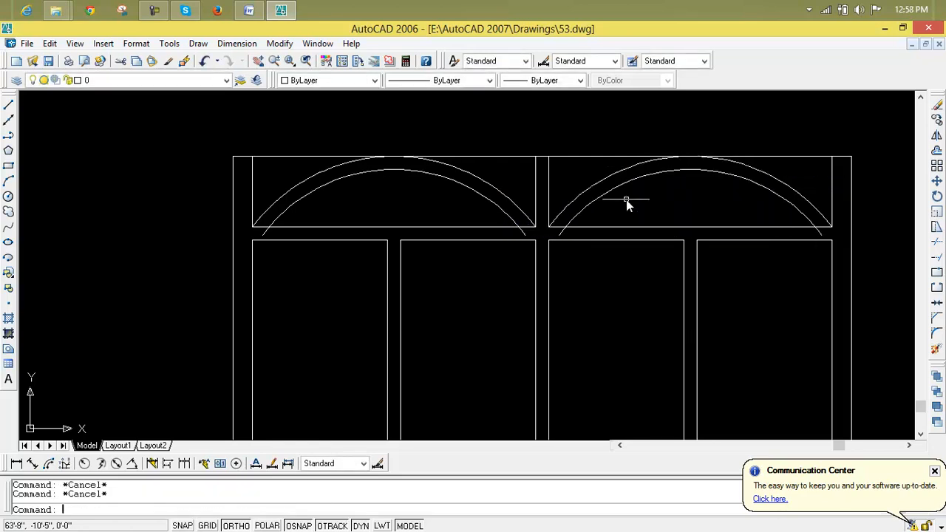
Trim both ends of each inner arc where they extend below the upper panes' bottom edges
{"action": "type", "text": "tr"}
{"action": "key", "text": "Return"}
{"action": "key", "text": "Return"}
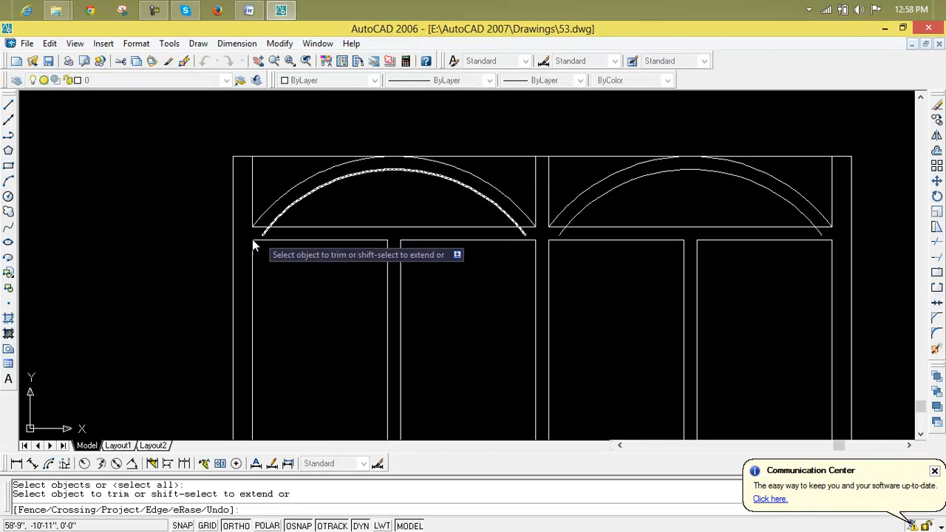
{"action": "left_click", "coordinate": [264, 235]}
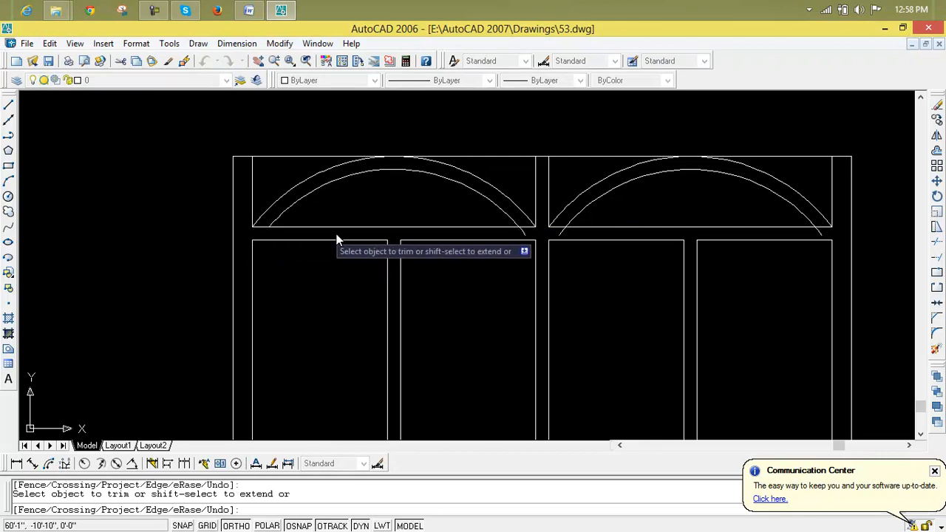
{"action": "left_click", "coordinate": [522, 235]}
{"action": "left_click", "coordinate": [562, 233]}
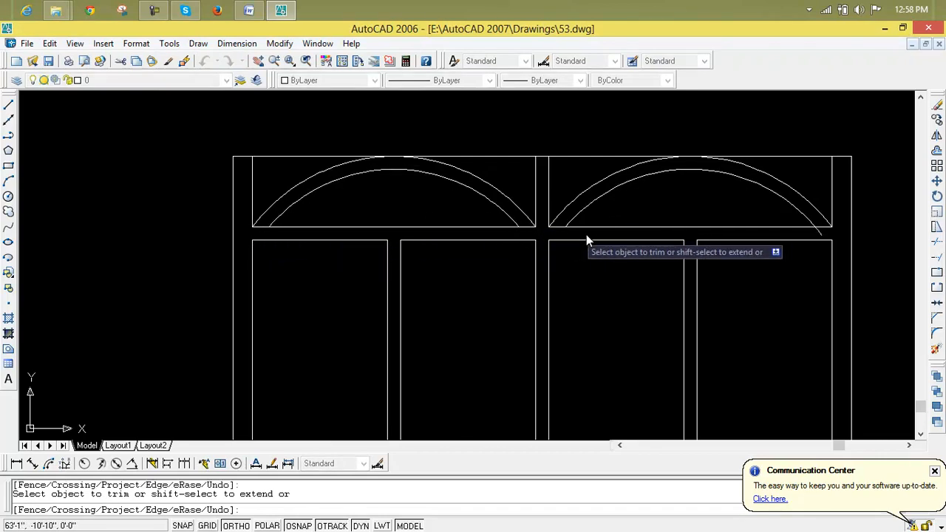
{"action": "left_click", "coordinate": [819, 236]}
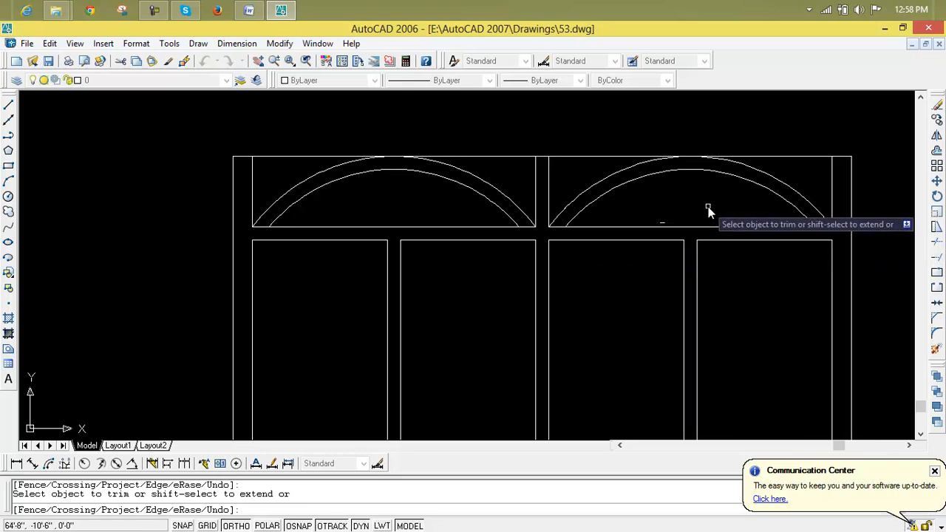
{"action": "key", "text": "Escape"}
{"action": "key", "text": "Escape"}
{"action": "scroll", "coordinate": [689, 213], "scroll_direction": "up", "scroll_amount": 3}
{"action": "scroll", "coordinate": [674, 221], "scroll_direction": "down", "scroll_amount": 4}
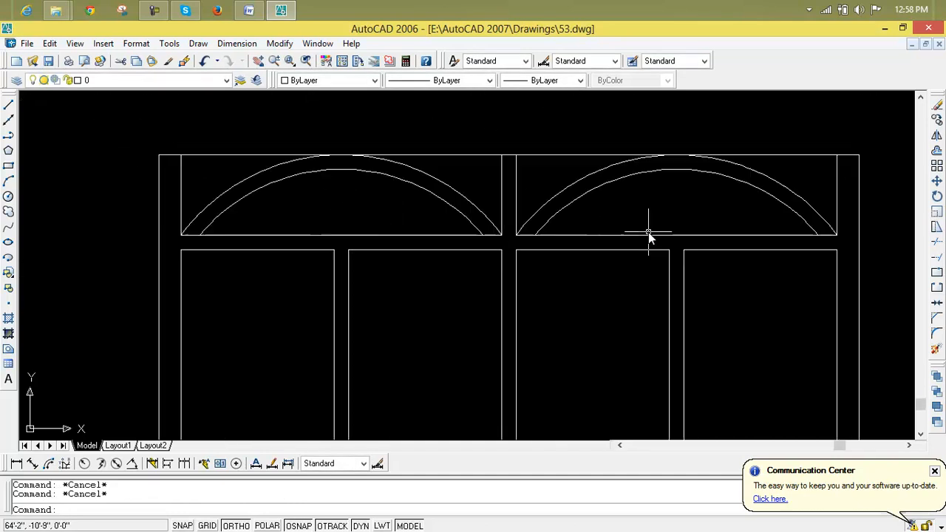
{"action": "scroll", "coordinate": [642, 239], "scroll_direction": "down", "scroll_amount": 2}
{"action": "middle_click_drag", "start_coordinate": [642, 240], "coordinate": [567, 207]}
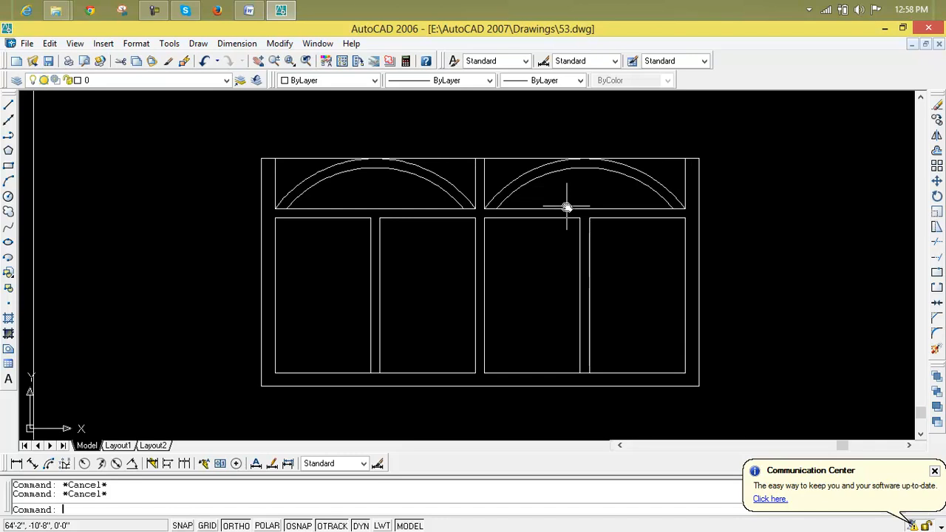
Copy the upper-right pane's two arcs leftward, using the inner arc's lower-right end as the base point
{"action": "type", "text": "m"}
{"action": "key", "text": "BackSpace"}
{"action": "type", "text": "cd"}
{"action": "key", "text": "BackSpace"}
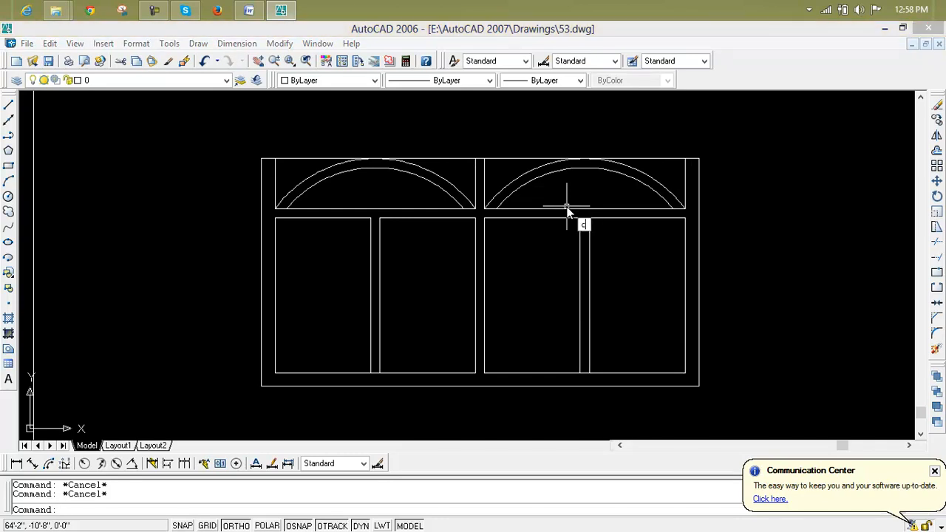
{"action": "key", "text": "Return"}
{"action": "scroll", "coordinate": [655, 210], "scroll_direction": "up", "scroll_amount": 2}
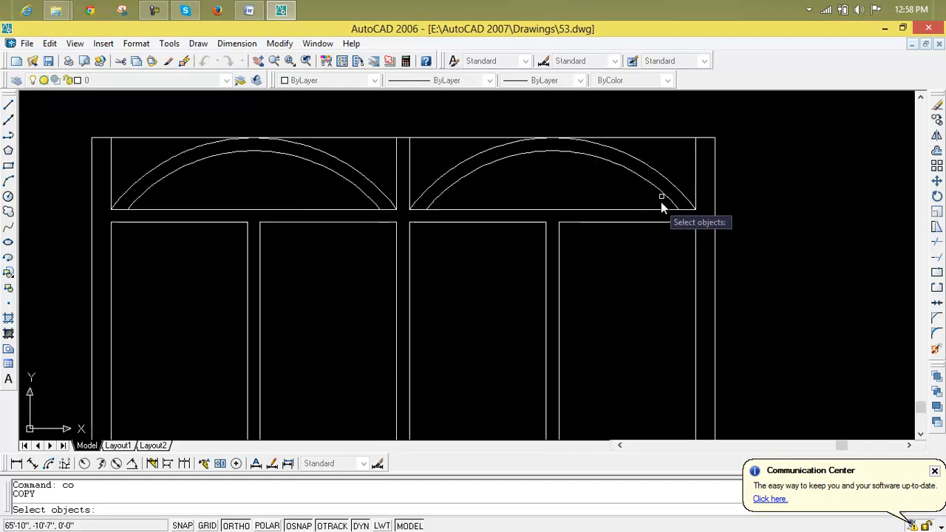
{"action": "left_click", "coordinate": [685, 176]}
{"action": "left_click", "coordinate": [624, 198]}
{"action": "key", "text": "Return"}
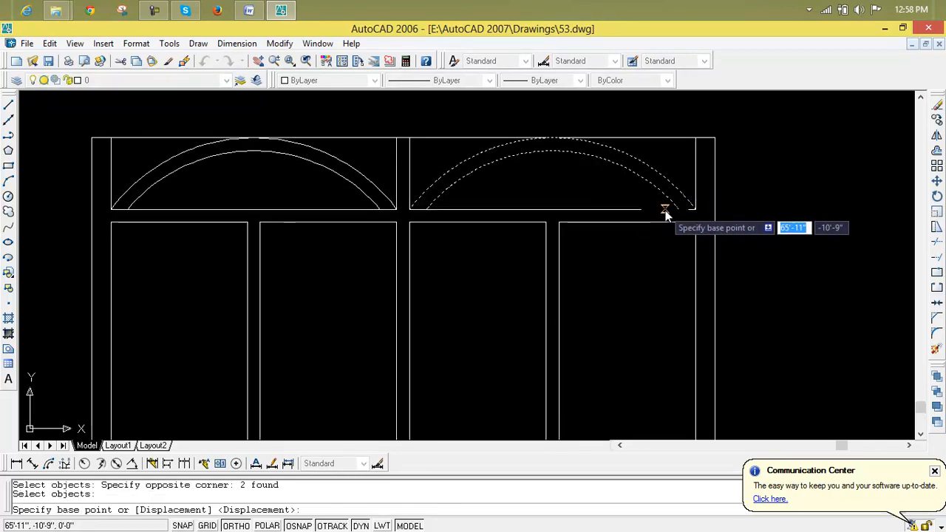
{"action": "left_click", "coordinate": [678, 210]}
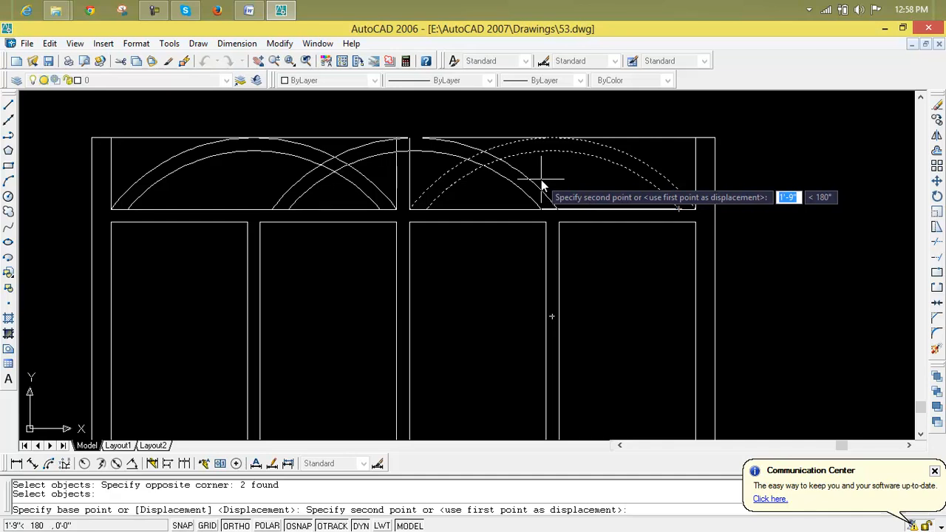
{"action": "left_click", "coordinate": [576, 195]}
{"action": "key", "text": "Return"}
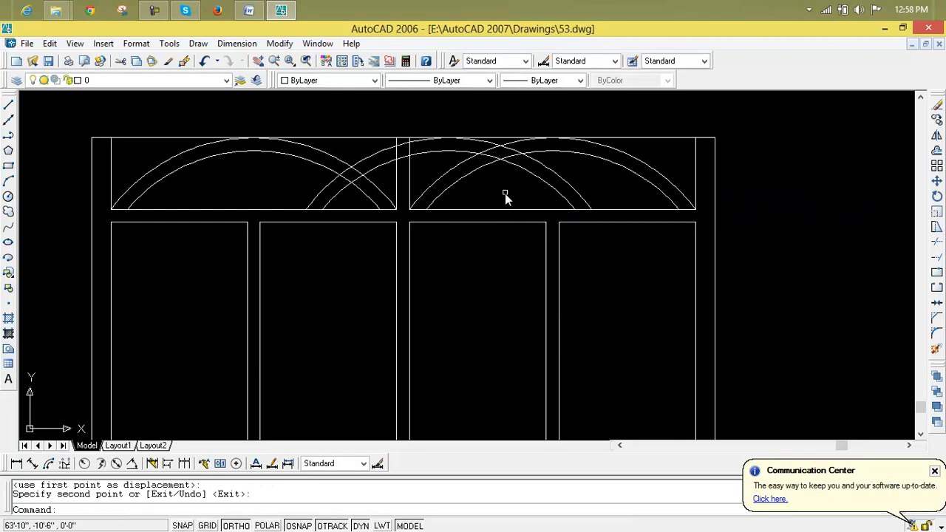
{"action": "type", "text": "c"}
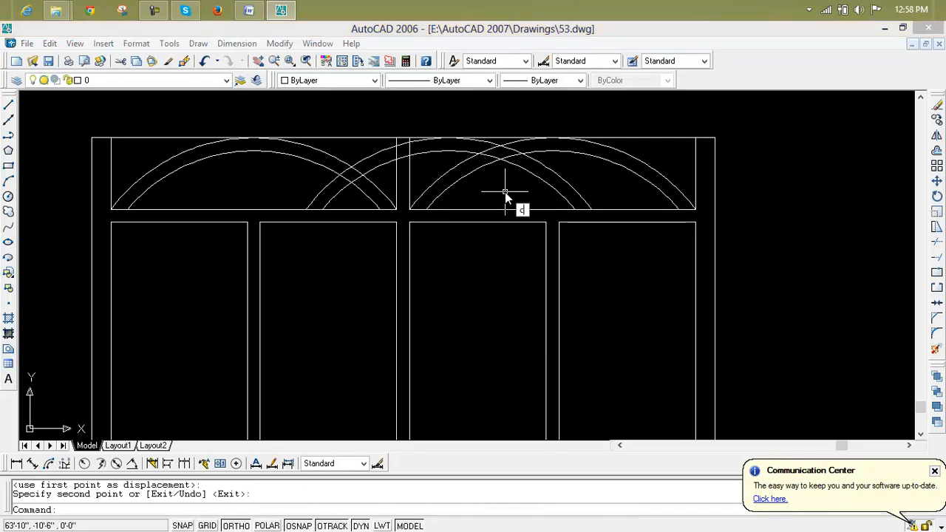
{"action": "type", "text": "p"}
{"action": "key", "text": "Return"}
{"action": "left_click", "coordinate": [489, 179]}
{"action": "left_click", "coordinate": [440, 170]}
{"action": "key", "text": "Return"}
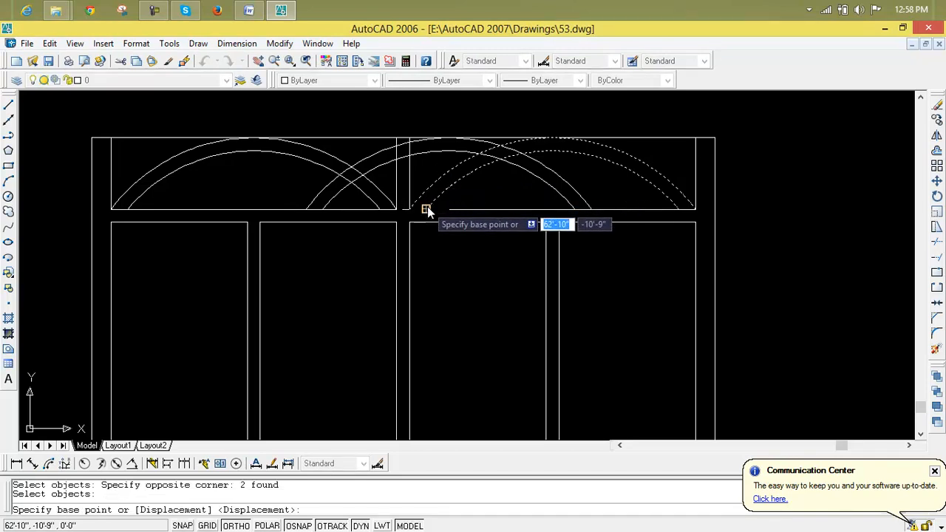
{"action": "left_click", "coordinate": [425, 208]}
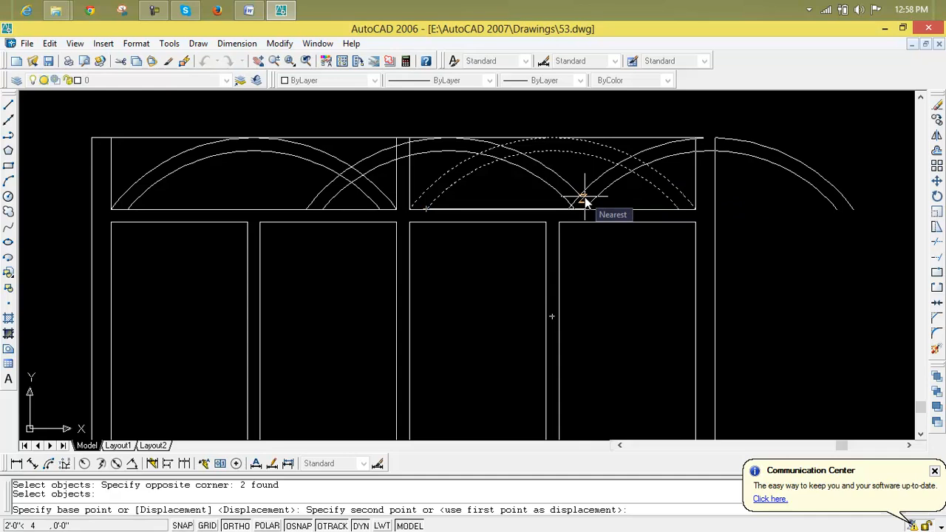
{"action": "key", "text": "Escape"}
{"action": "key", "text": "Escape"}
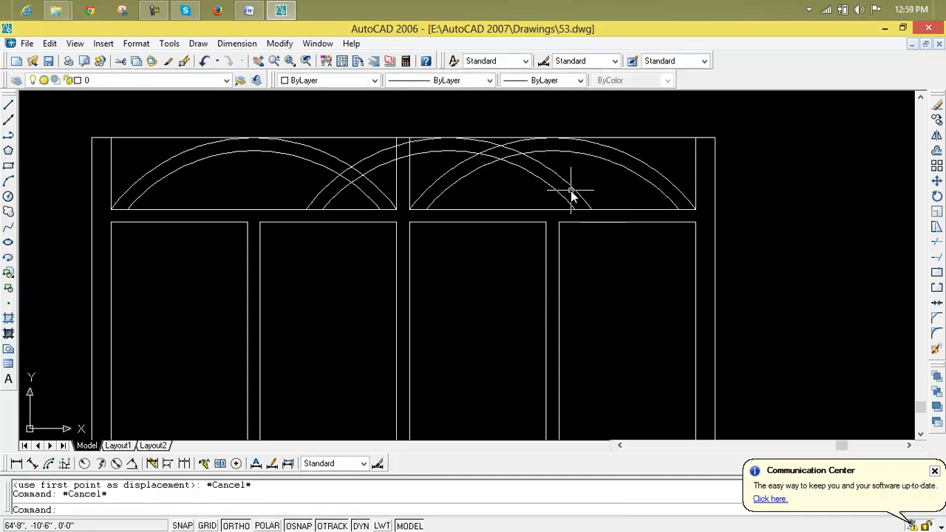
Undo the leftward copy of the upper-right pane's arcs
{"action": "key", "text": "ctrl+z"}
{"action": "key", "text": "ctrl+z"}
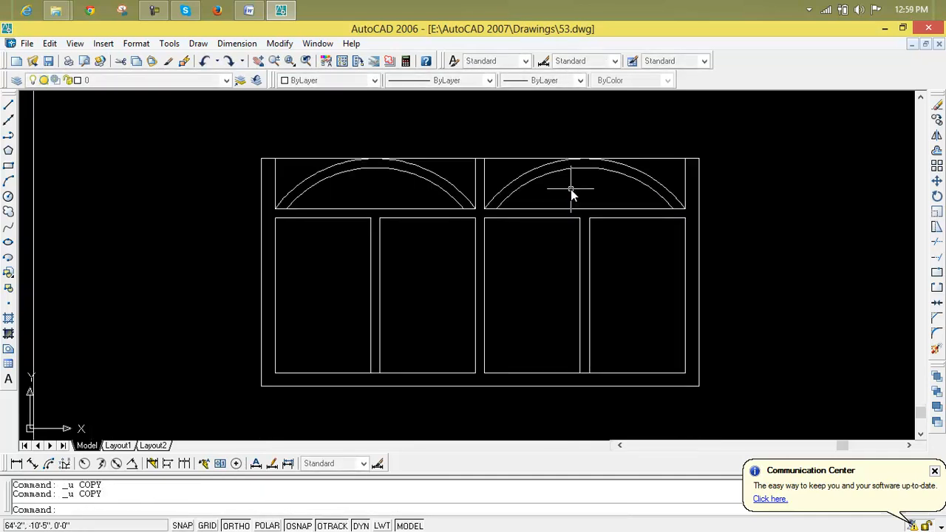
Draw a vertical line from the midpoint of the upper-right pane's bottom edge to just above its top edge
{"action": "scroll", "coordinate": [577, 196], "scroll_direction": "up", "scroll_amount": 3}
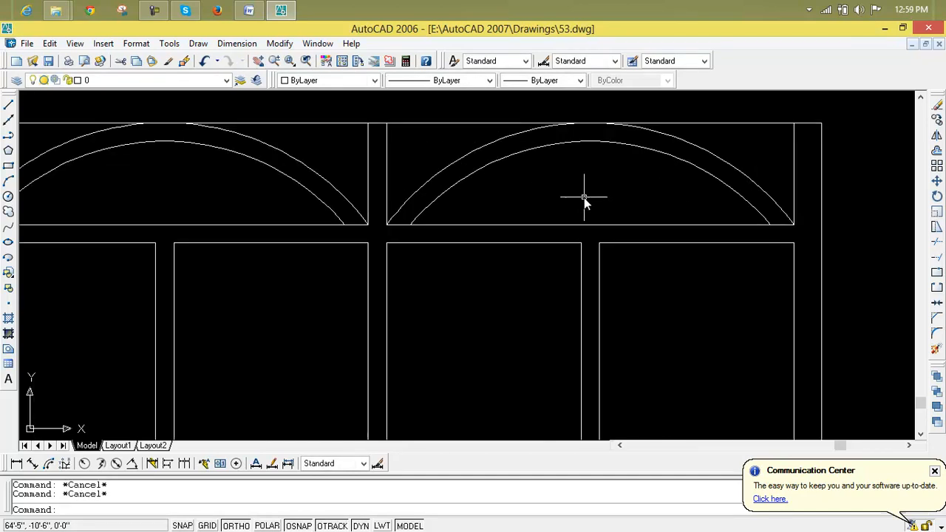
{"action": "type", "text": "l"}
{"action": "key", "text": "Return"}
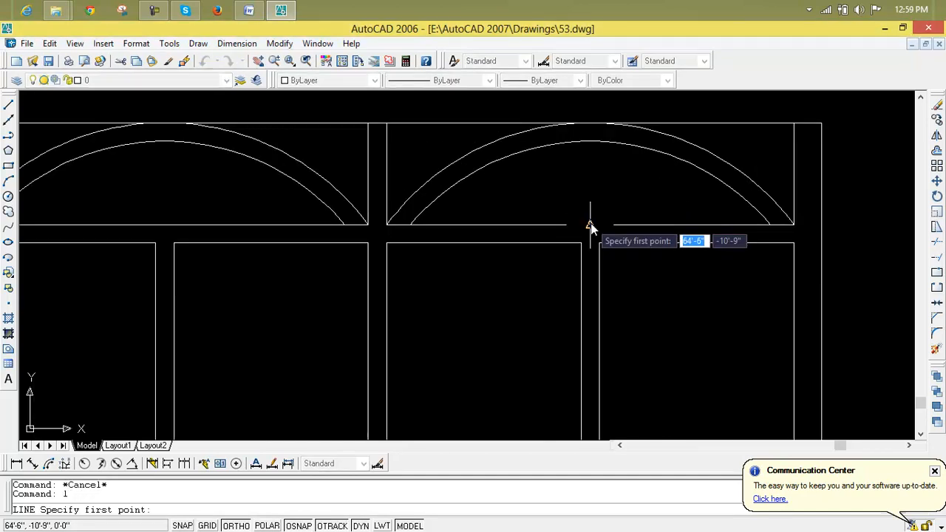
{"action": "left_click", "coordinate": [589, 224]}
{"action": "left_click", "coordinate": [584, 117]}
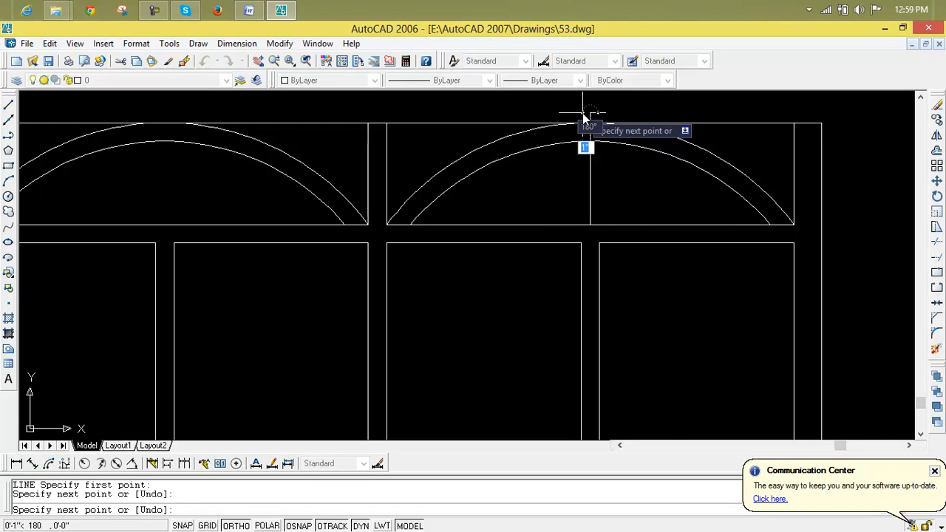
{"action": "key", "text": "Escape"}
{"action": "key", "text": "Escape"}
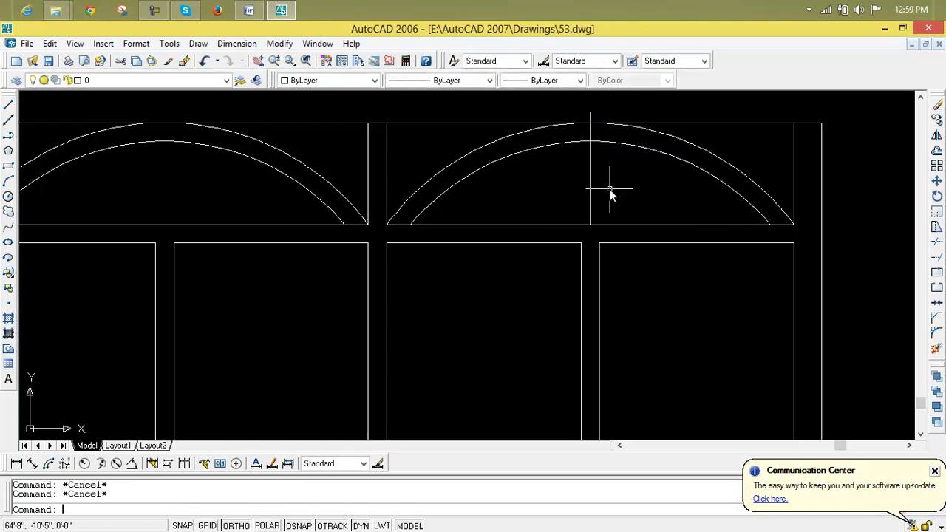
Copy the upper-right pane's two arcs from the inner arc's lower-left end to the foot of the vertical line
{"action": "type", "text": "c"}
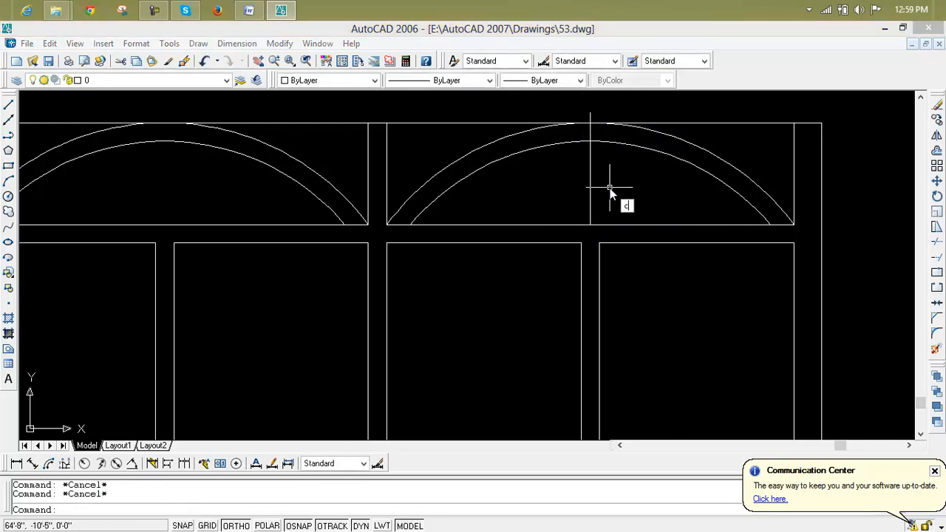
{"action": "key", "text": "Return"}
{"action": "left_click", "coordinate": [477, 134]}
{"action": "left_click", "coordinate": [506, 180]}
{"action": "left_click", "coordinate": [506, 176]}
{"action": "left_click", "coordinate": [460, 152]}
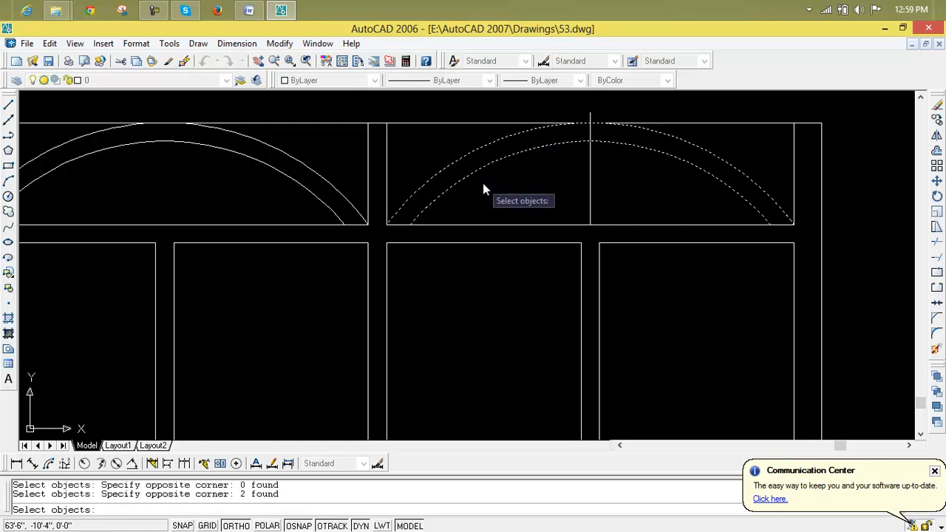
{"action": "key", "text": "Return"}
{"action": "left_click", "coordinate": [410, 222]}
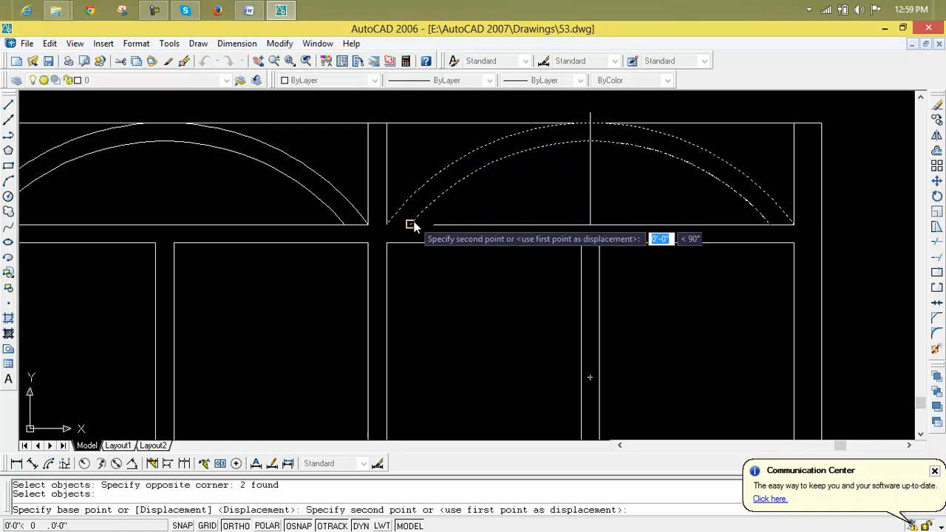
{"action": "left_click", "coordinate": [591, 221]}
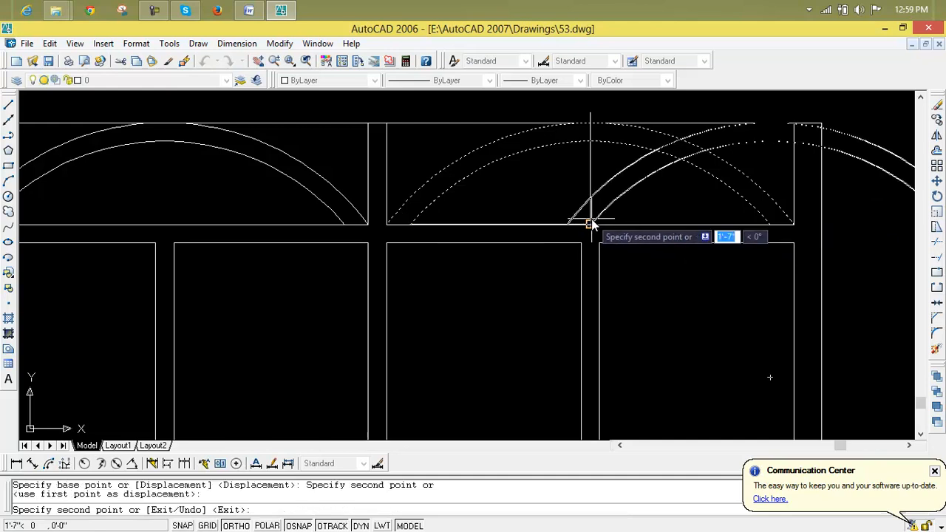
{"action": "key", "text": "Return"}
Copy the same two original arcs from the outer arc's lower-right end to the foot of the vertical line
{"action": "key", "text": "Return"}
{"action": "left_click", "coordinate": [435, 161]}
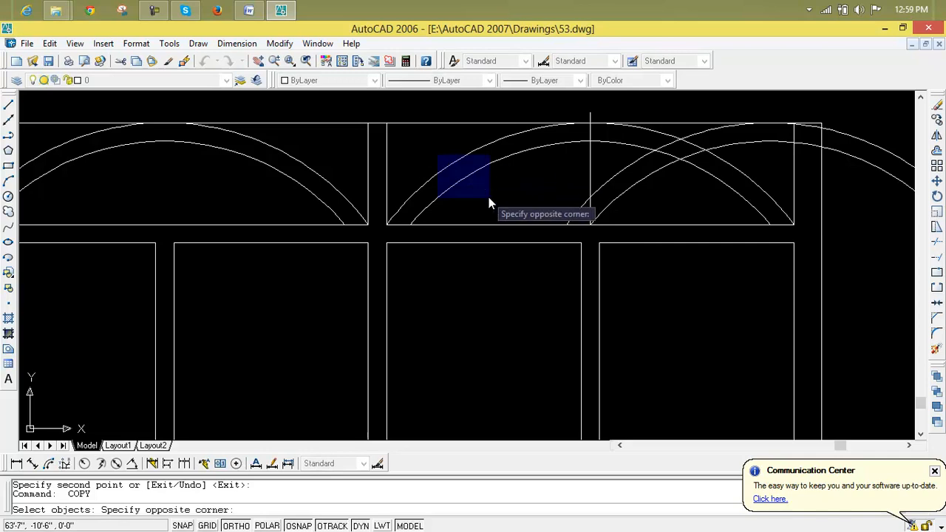
{"action": "left_click", "coordinate": [492, 197]}
{"action": "left_click", "coordinate": [493, 197]}
{"action": "left_click", "coordinate": [438, 161]}
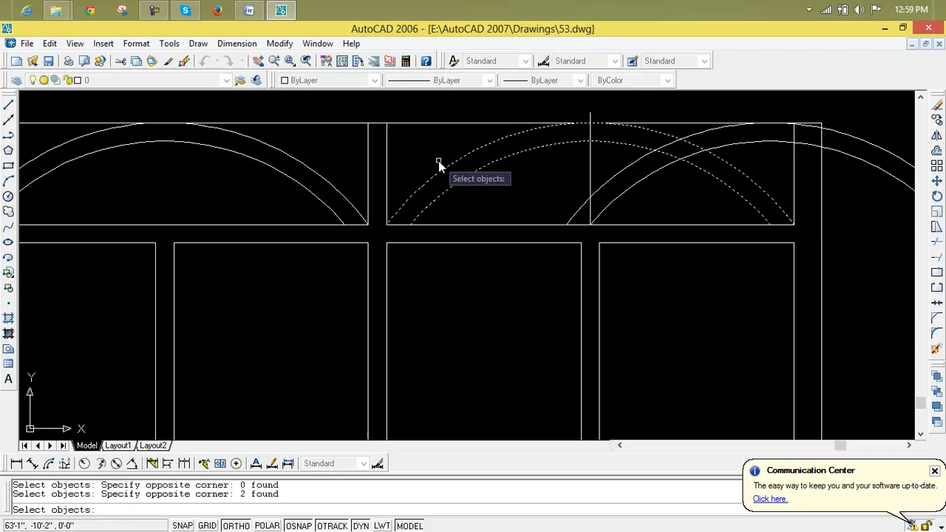
{"action": "type", "text": "cp"}
{"action": "key", "text": "Return"}
{"action": "key", "text": "Return"}
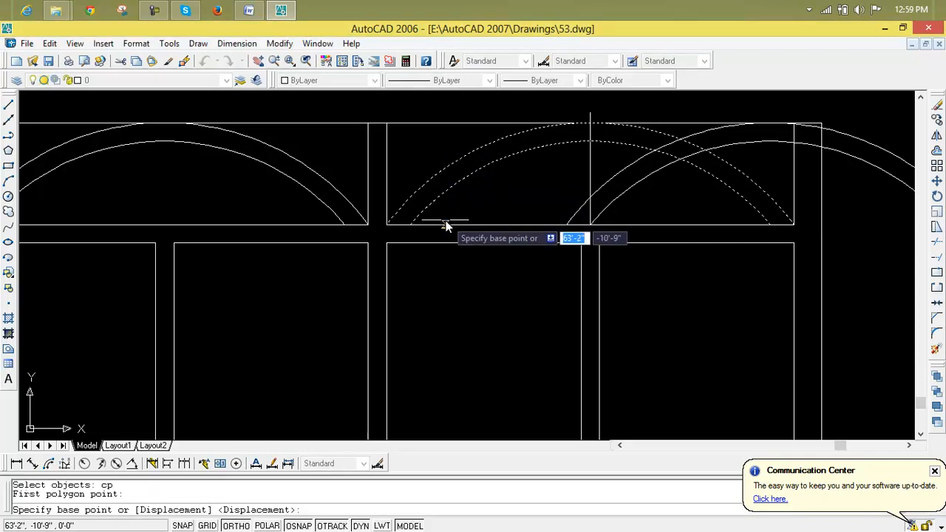
{"action": "left_click", "coordinate": [794, 223]}
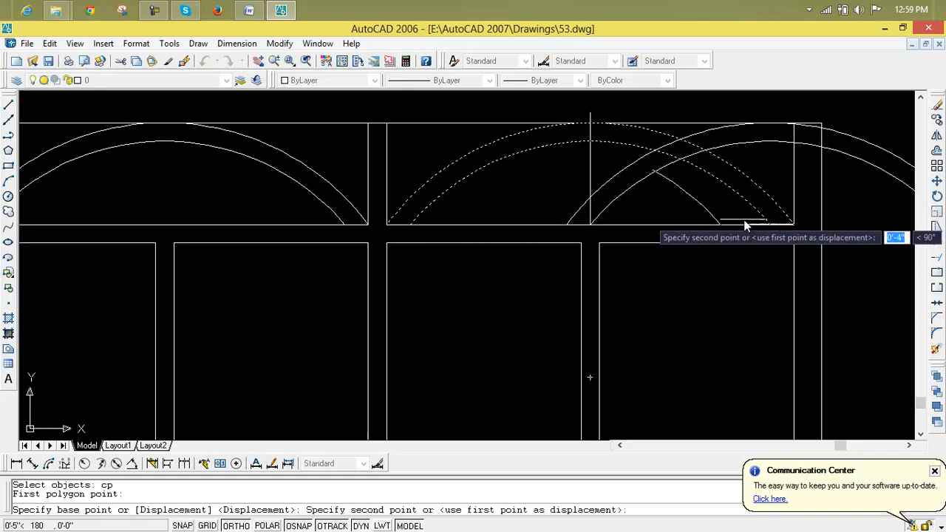
{"action": "left_click", "coordinate": [589, 225]}
{"action": "key", "text": "Return"}
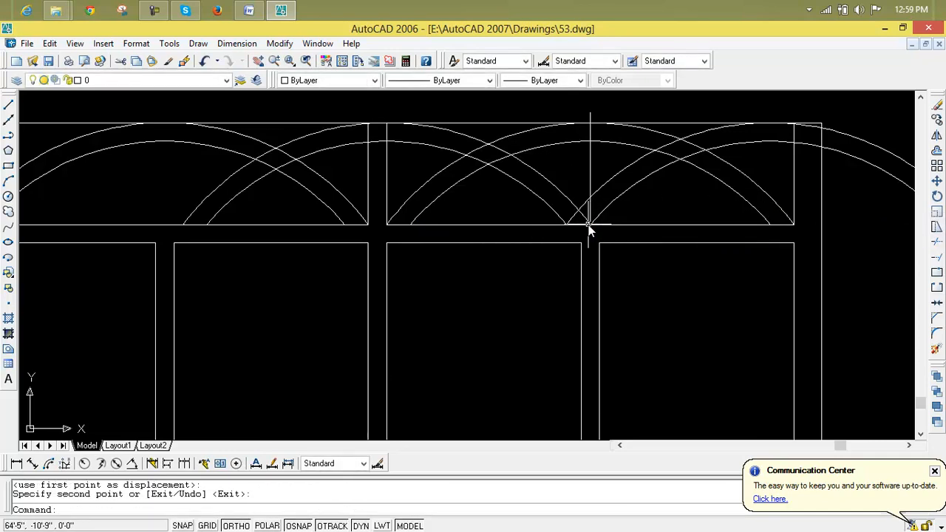
Trim the rightmost copied arcs where they extend beyond the window frame's right edge
{"action": "scroll", "coordinate": [588, 228], "scroll_direction": "down", "scroll_amount": 2}
{"action": "middle_click_drag", "start_coordinate": [591, 229], "coordinate": [509, 196]}
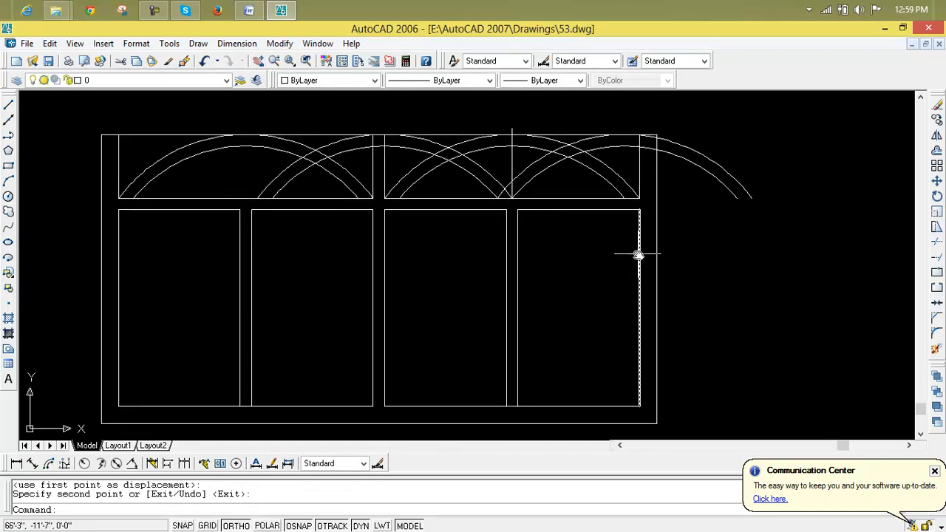
{"action": "scroll", "coordinate": [632, 249], "scroll_direction": "down", "scroll_amount": 1}
{"action": "middle_click_drag", "start_coordinate": [629, 247], "coordinate": [642, 259]}
{"action": "scroll", "coordinate": [554, 241], "scroll_direction": "up", "scroll_amount": 3}
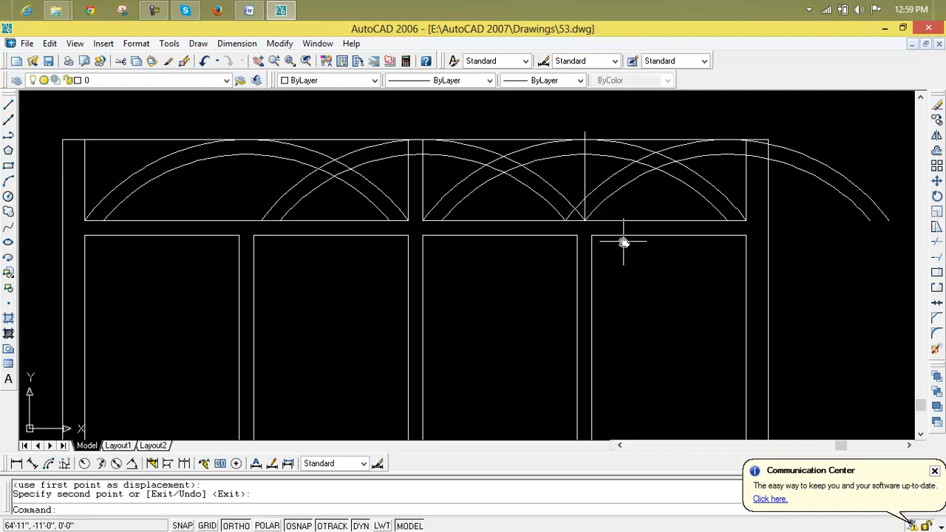
{"action": "type", "text": "tr"}
{"action": "key", "text": "Return"}
{"action": "key", "text": "Return"}
{"action": "left_click", "coordinate": [866, 142]}
{"action": "left_click", "coordinate": [881, 149]}
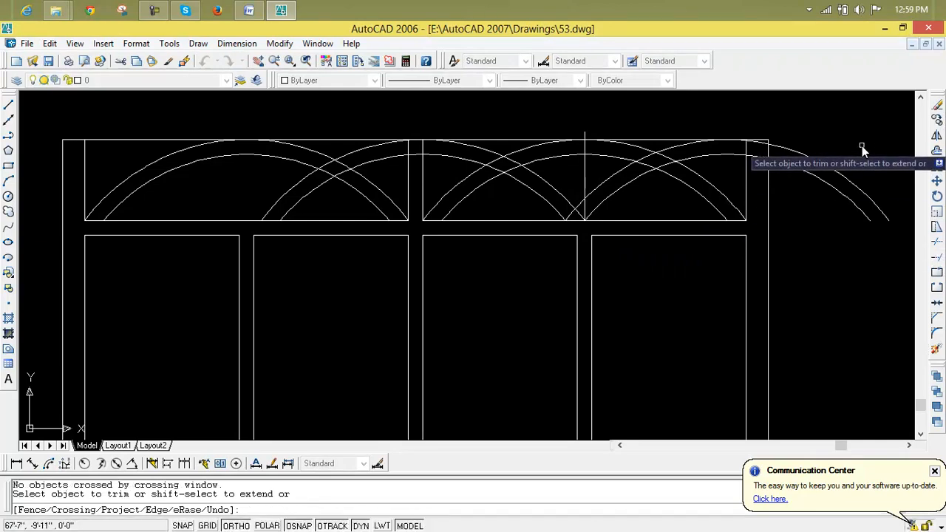
{"action": "left_click", "coordinate": [862, 151]}
{"action": "left_click", "coordinate": [830, 246]}
Trim the lower ends of the original arcs in the upper-right pane back to the copied arcs
{"action": "scroll", "coordinate": [716, 195], "scroll_direction": "up", "scroll_amount": 3}
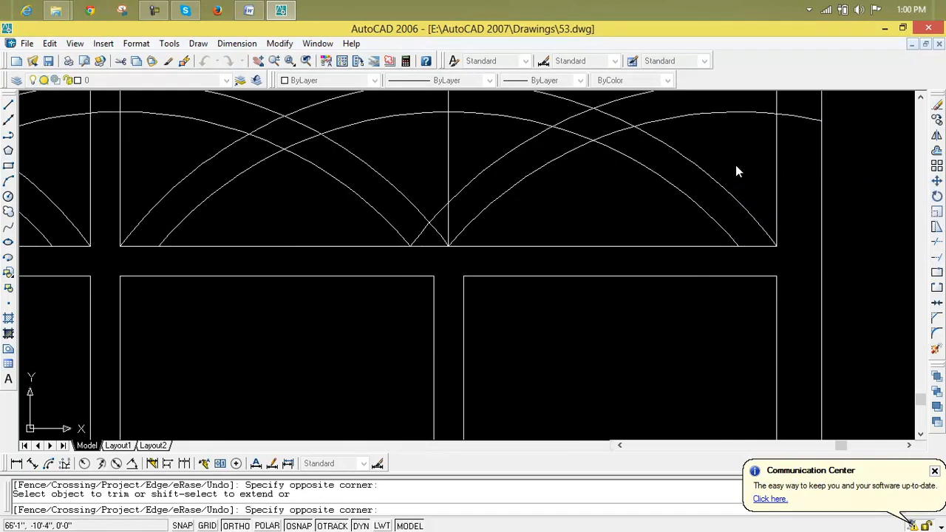
{"action": "scroll", "coordinate": [670, 211], "scroll_direction": "down", "scroll_amount": 3}
{"action": "mouse_move", "coordinate": [670, 212]}
{"action": "middle_mouse_down"}
{"action": "mouse_move", "coordinate": [720, 214]}
{"action": "mouse_move", "coordinate": [702, 210]}
{"action": "middle_mouse_up"}
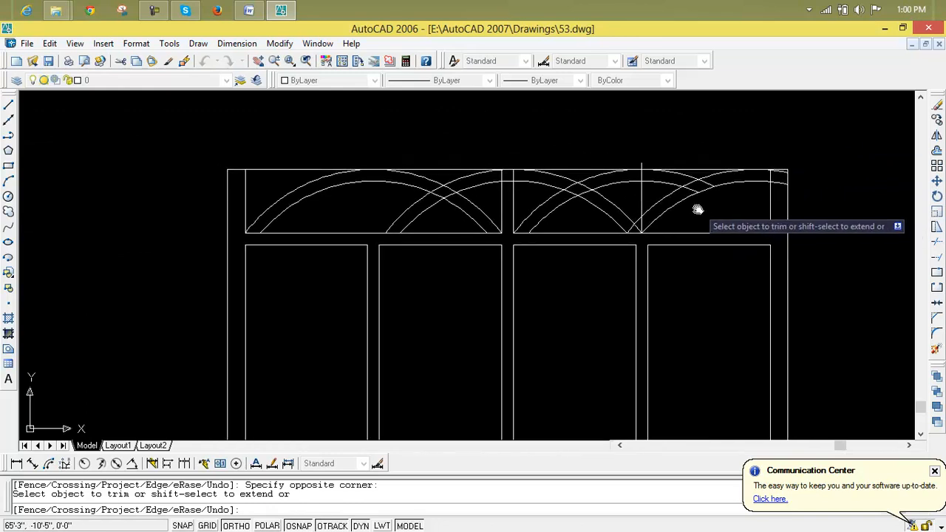
{"action": "scroll", "coordinate": [692, 204], "scroll_direction": "up", "scroll_amount": 3}
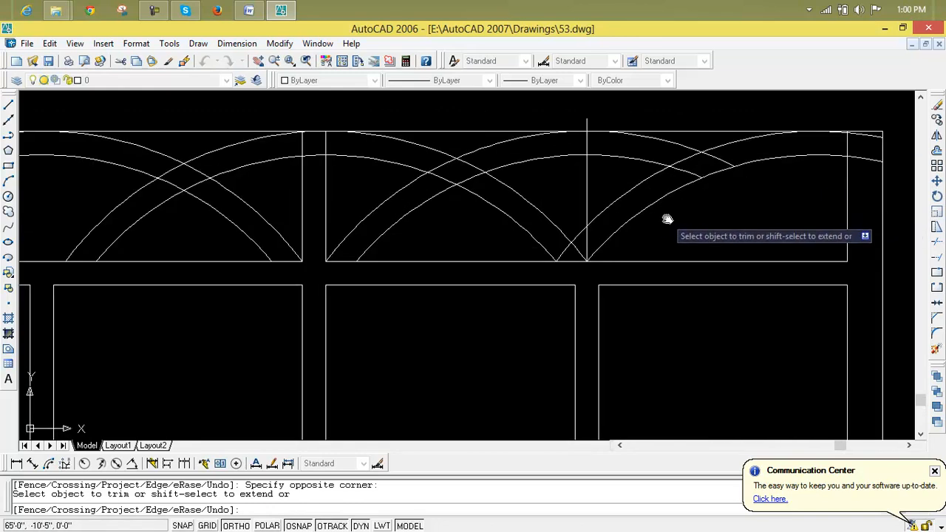
{"action": "scroll", "coordinate": [667, 218], "scroll_direction": "down", "scroll_amount": 3}
{"action": "middle_click_drag", "start_coordinate": [669, 219], "coordinate": [793, 192]}
{"action": "left_click", "coordinate": [620, 196]}
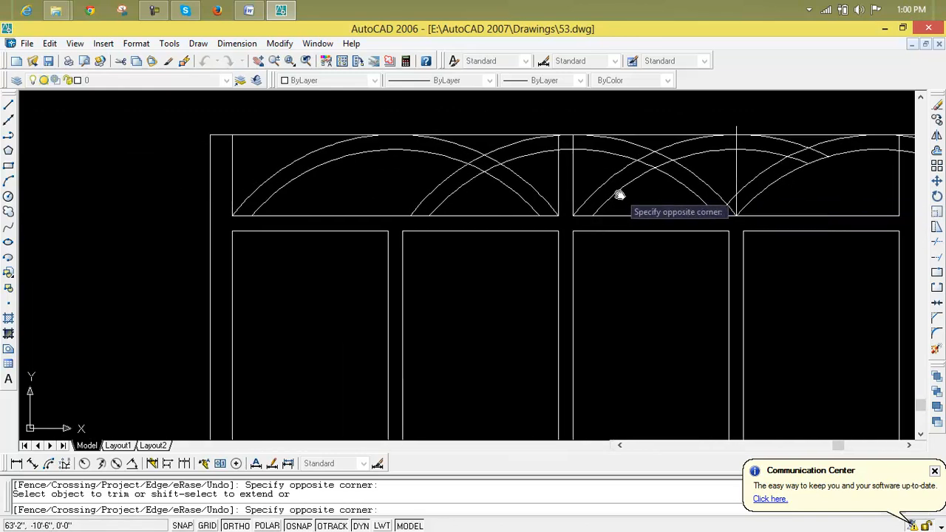
{"action": "left_click", "coordinate": [601, 185]}
Leave the Trim command and erase the vertical line in the middle of the upper-right pane
{"action": "scroll", "coordinate": [653, 190], "scroll_direction": "down", "scroll_amount": 2}
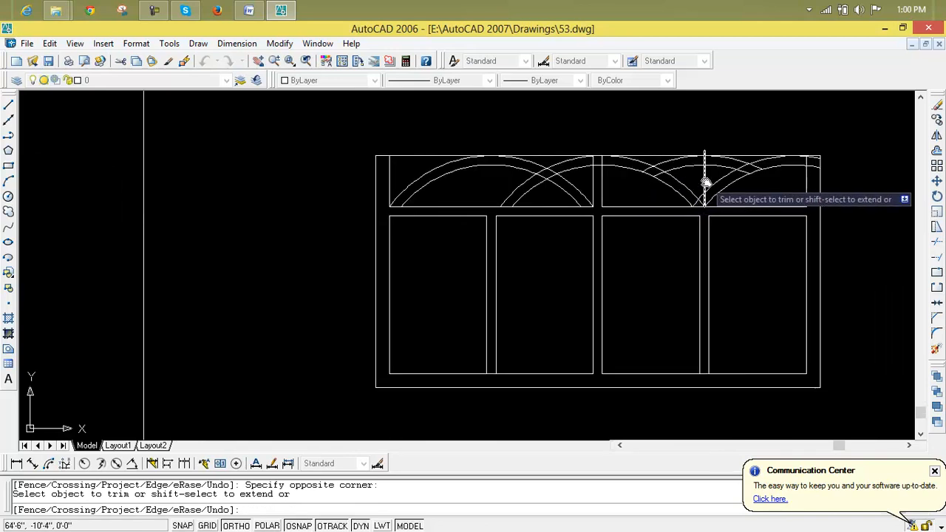
{"action": "key", "text": "Escape"}
{"action": "left_click", "coordinate": [704, 184]}
{"action": "key", "text": "Delete"}
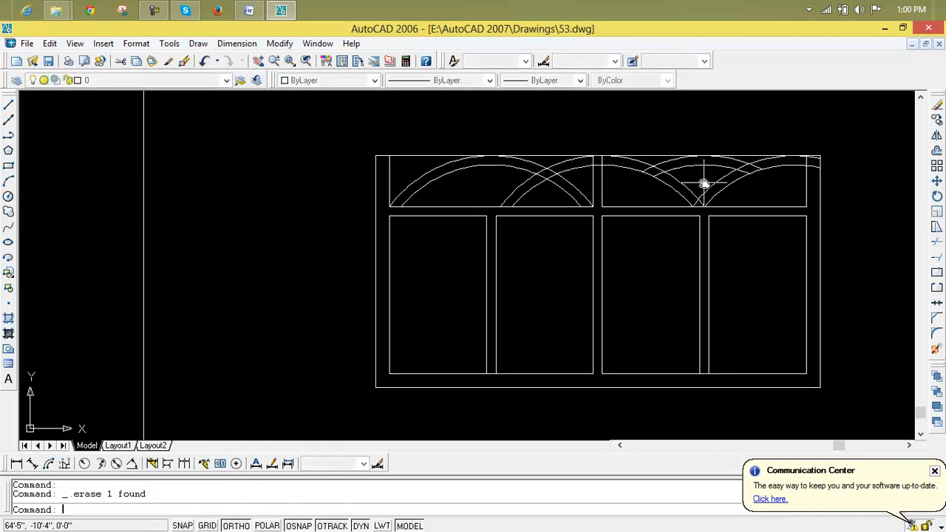
Examine the intersecting arc pattern across the left window's upper panes and within the whole elevation
{"action": "scroll", "coordinate": [702, 194], "scroll_direction": "up", "scroll_amount": 3}
{"action": "scroll", "coordinate": [701, 199], "scroll_direction": "down", "scroll_amount": 3}
{"action": "middle_click_drag", "start_coordinate": [701, 202], "coordinate": [648, 236]}
{"action": "scroll", "coordinate": [647, 236], "scroll_direction": "up", "scroll_amount": 3}
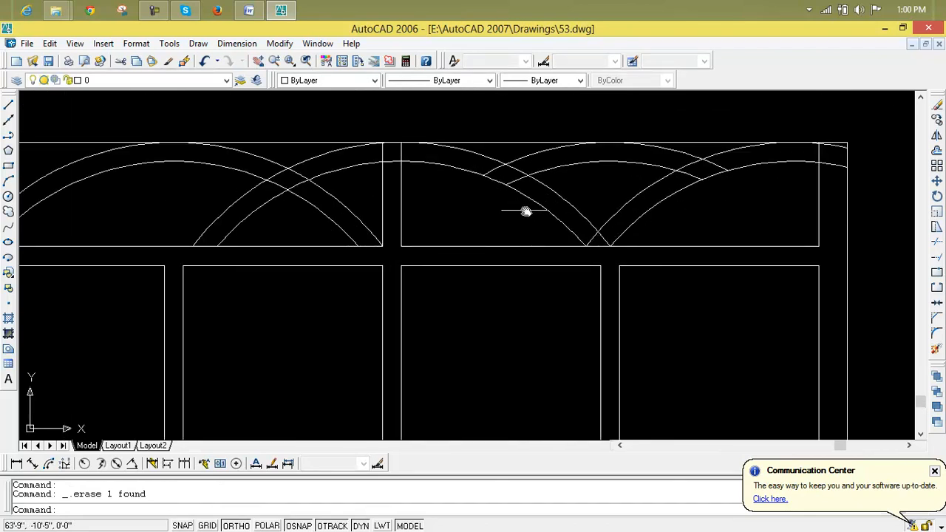
{"action": "scroll", "coordinate": [527, 210], "scroll_direction": "down", "scroll_amount": 4}
{"action": "middle_click_drag", "start_coordinate": [517, 211], "coordinate": [651, 215]}
{"action": "scroll", "coordinate": [535, 223], "scroll_direction": "up", "scroll_amount": 2}
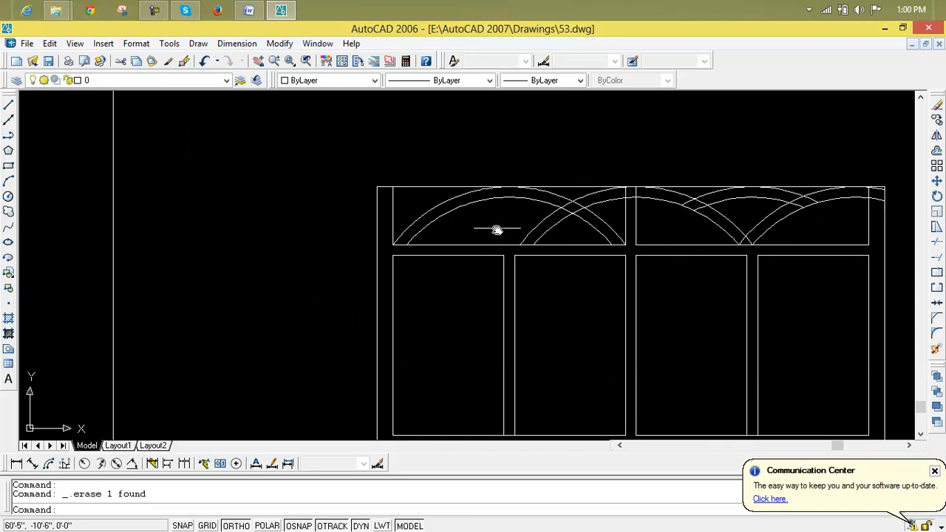
{"action": "scroll", "coordinate": [671, 185], "scroll_direction": "down", "scroll_amount": 4}
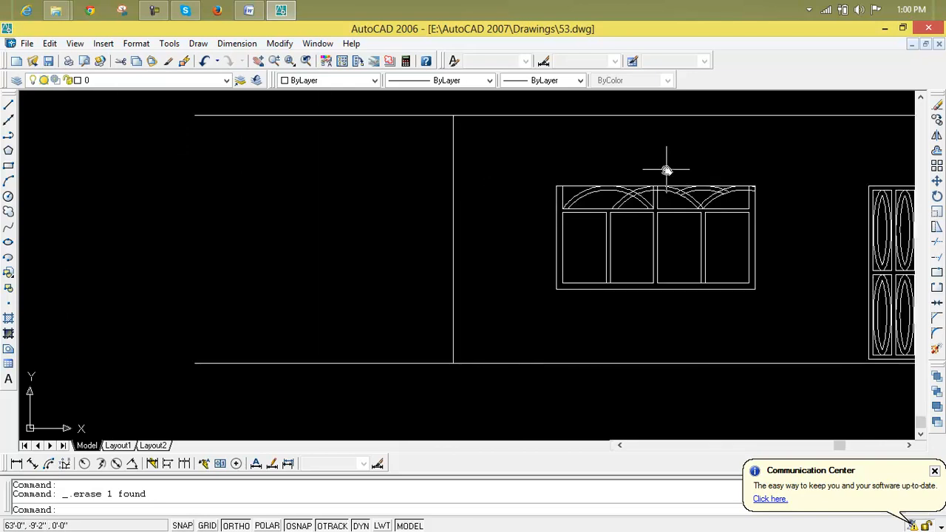
Undo the erase, trims, arc copies and vertical line, restoring the plain double arc in each upper pane
{"action": "key", "text": "ctrl+z"}
{"action": "key", "text": "ctrl+z"}
{"action": "key", "text": "ctrl+z"}
{"action": "key", "text": "ctrl+z"}
{"action": "key", "text": "ctrl+z"}
{"action": "key", "text": "ctrl+z"}
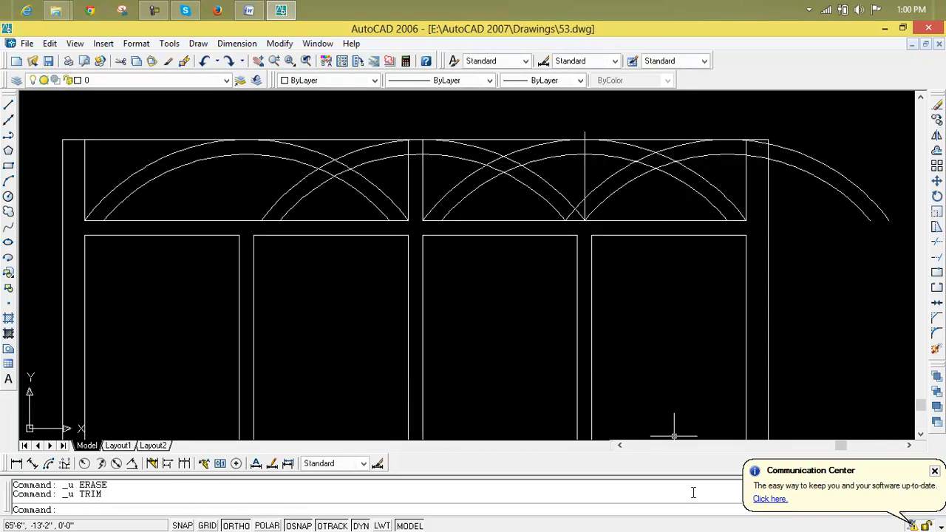
{"action": "key", "text": "ctrl+z"}
{"action": "key", "text": "ctrl+z"}
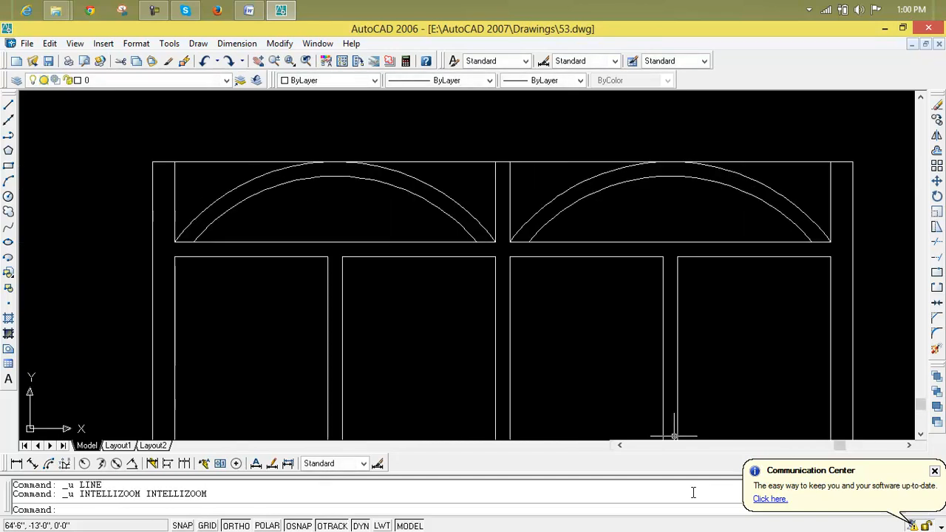
{"action": "scroll", "coordinate": [606, 375], "scroll_direction": "down", "scroll_amount": 1}
{"action": "mouse_move", "coordinate": [606, 376]}
{"action": "middle_mouse_down"}
{"action": "mouse_move", "coordinate": [520, 312]}
{"action": "mouse_move", "coordinate": [466, 204]}
{"action": "middle_mouse_up"}
{"action": "scroll", "coordinate": [467, 205], "scroll_direction": "down", "scroll_amount": 4}
{"action": "middle_click_drag", "start_coordinate": [542, 228], "coordinate": [513, 252]}
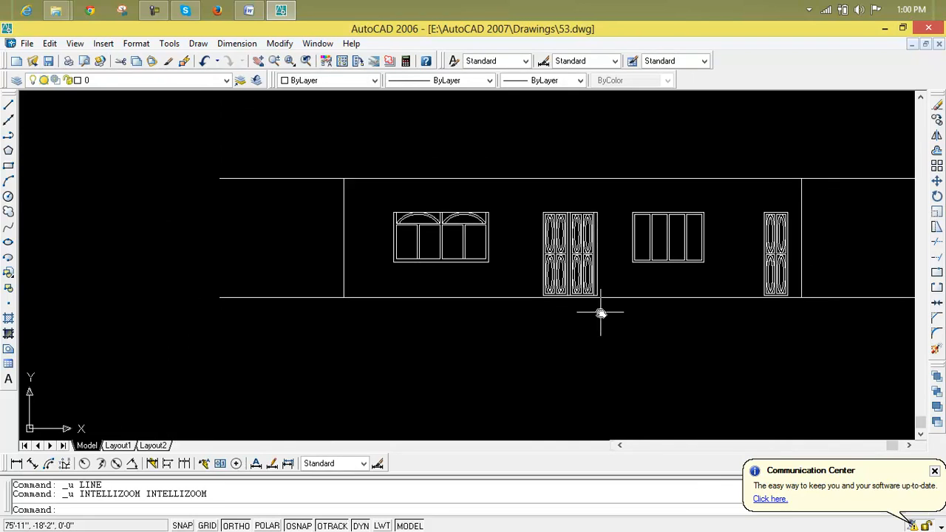